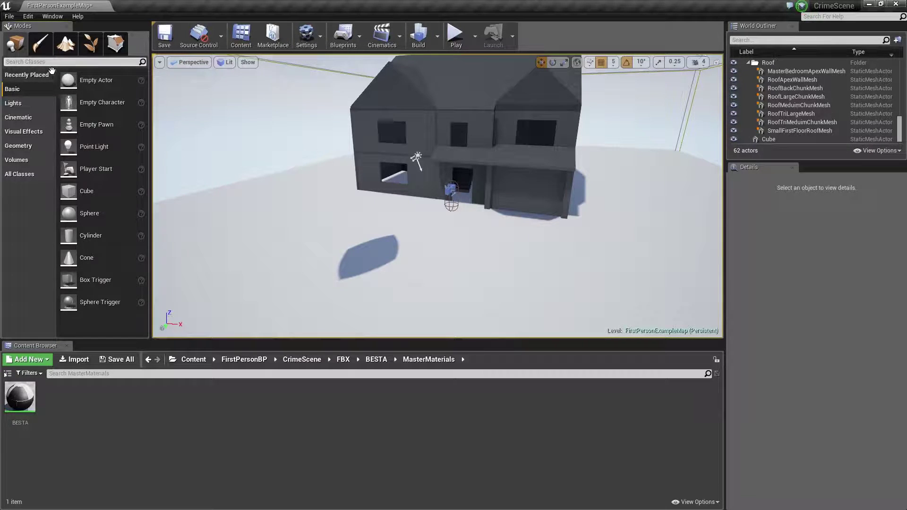
# Place a Camera actor in front of the house and rotate it about -110° around Z towards the building
pyautogui.write('camer')
pyautogui.moveTo(49, 80); pyautogui.dragTo(482, 185)
pyautogui.press('e')
pyautogui.moveTo(479, 248); pyautogui.dragTo(444, 251)
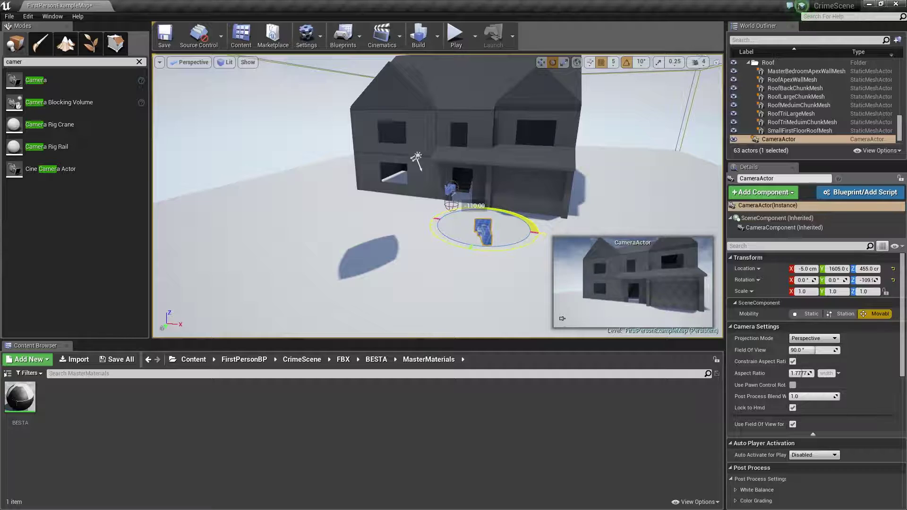
# Move the camera to about X 100 cm and raise it to about Z 575 cm
pyautogui.press('w')
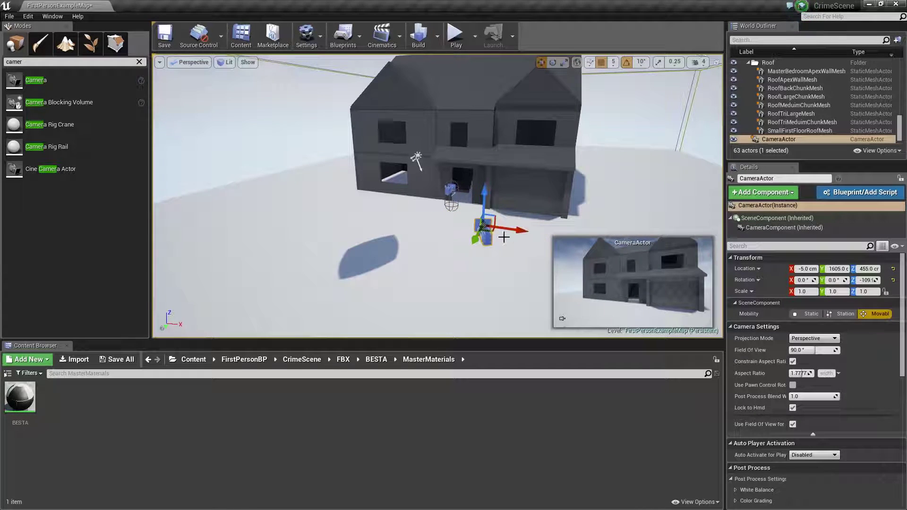
pyautogui.moveTo(501, 232); pyautogui.dragTo(541, 233)
pyautogui.moveTo(531, 201); pyautogui.dragTo(552, 152)
# Turn the camera to about -120° around Z and move it along X to about 265 cm
pyautogui.press('e')
pyautogui.moveTo(454, 196); pyautogui.dragTo(518, 194, button='right')
pyautogui.press('a')
pyautogui.press('w')
pyautogui.moveTo(429, 253); pyautogui.dragTo(429, 254, button='right')
pyautogui.press('q')
pyautogui.moveTo(409, 207); pyautogui.dragTo(432, 206)
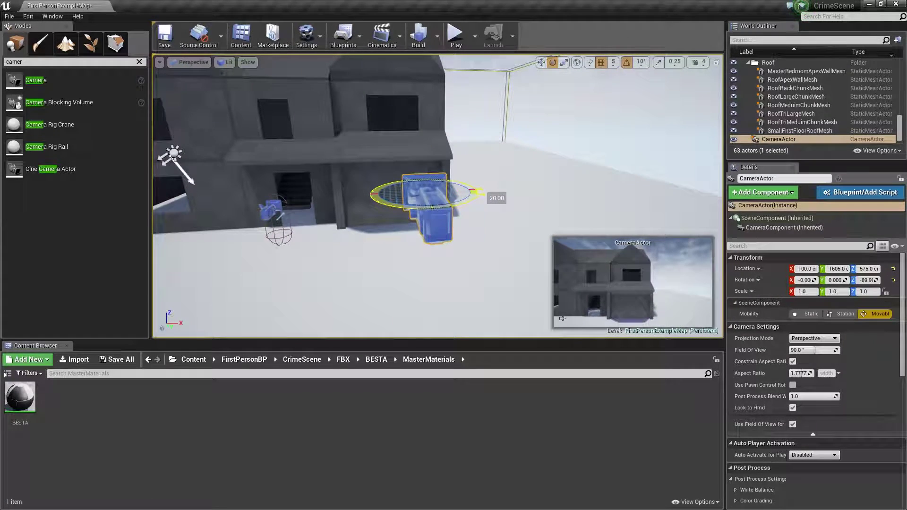
pyautogui.moveTo(389, 159); pyautogui.dragTo(590, 197)
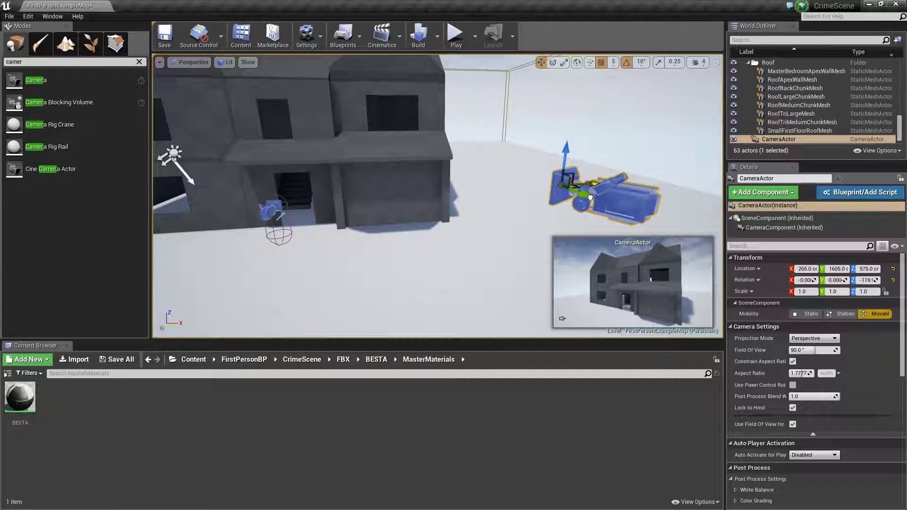
# Try the camera's field of view at 120° and at 20°
pyautogui.moveTo(515, 223); pyautogui.dragTo(440, 108, button='right')
pyautogui.moveTo(524, 171); pyautogui.dragTo(464, 179, button='right')
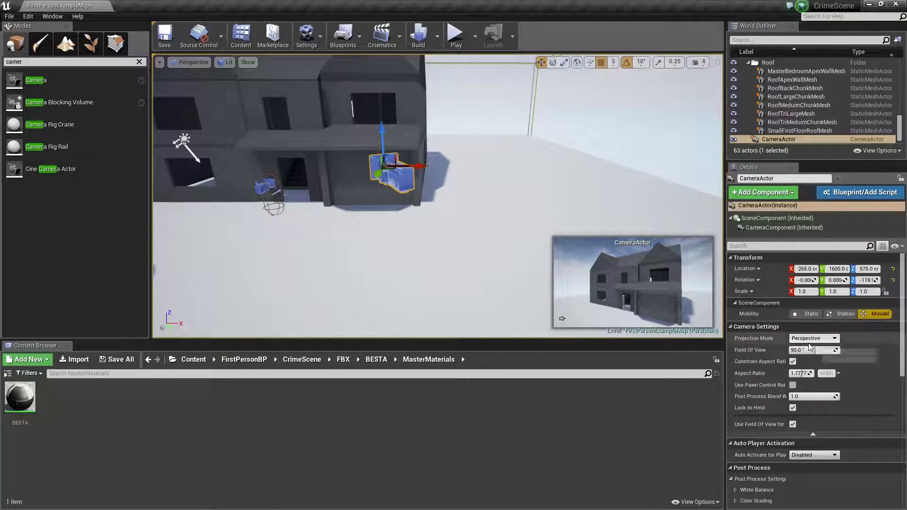
pyautogui.click(808, 352)
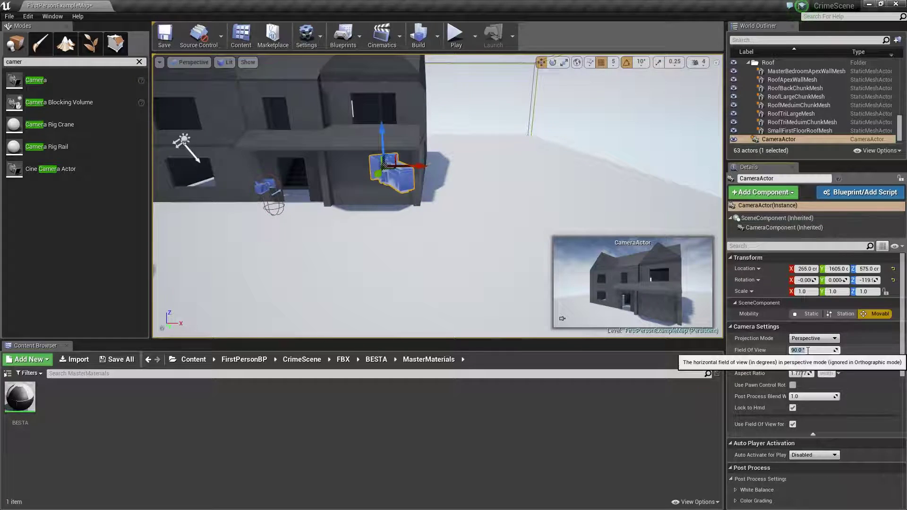
pyautogui.write('120')
pyautogui.press('Return')
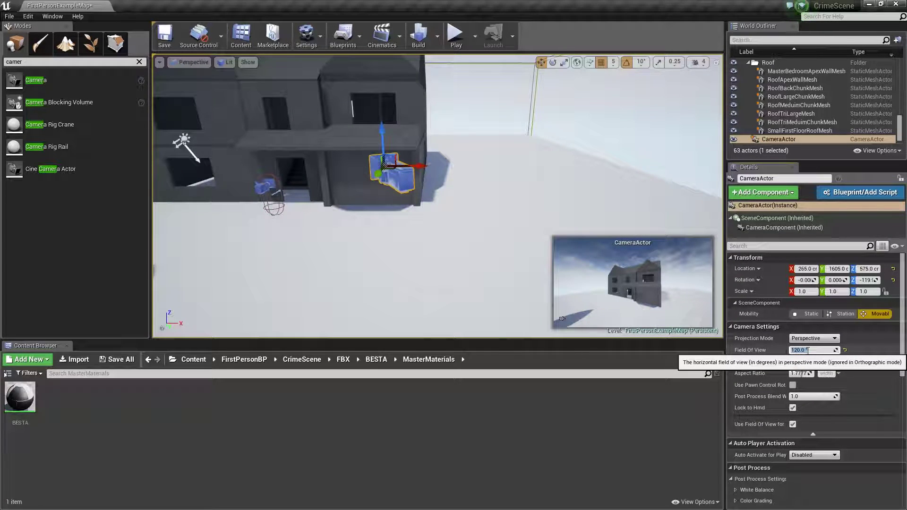
pyautogui.write('90')
pyautogui.moveTo(811, 351); pyautogui.dragTo(763, 351)
pyautogui.write('20')
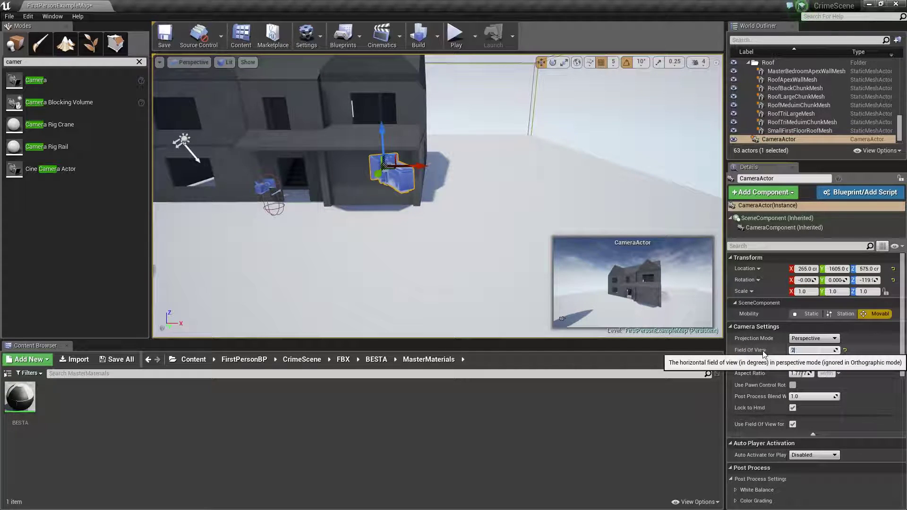
pyautogui.press('Return')
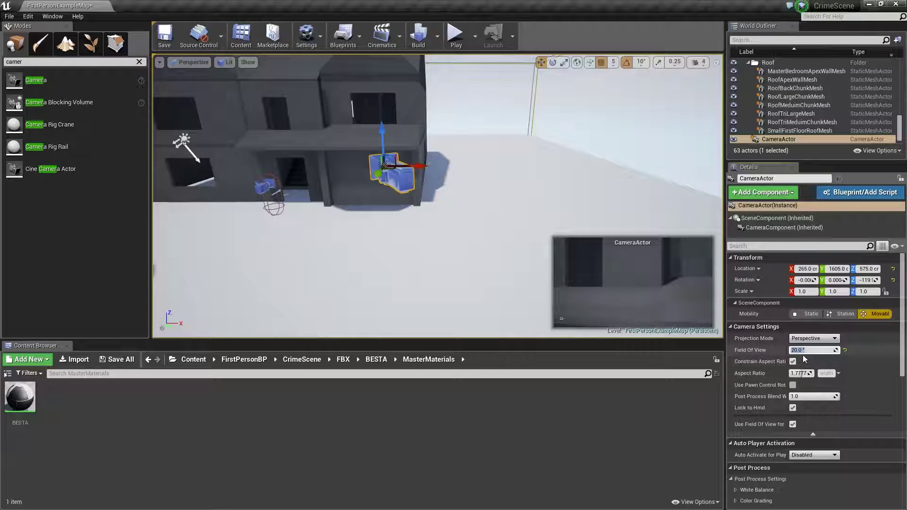
# Set the camera's field of view to 90° and its aspect ratio to the 1920x1080 (16:9, 1.78) HDTV 1080 preset
pyautogui.write('90')
pyautogui.press('Return')
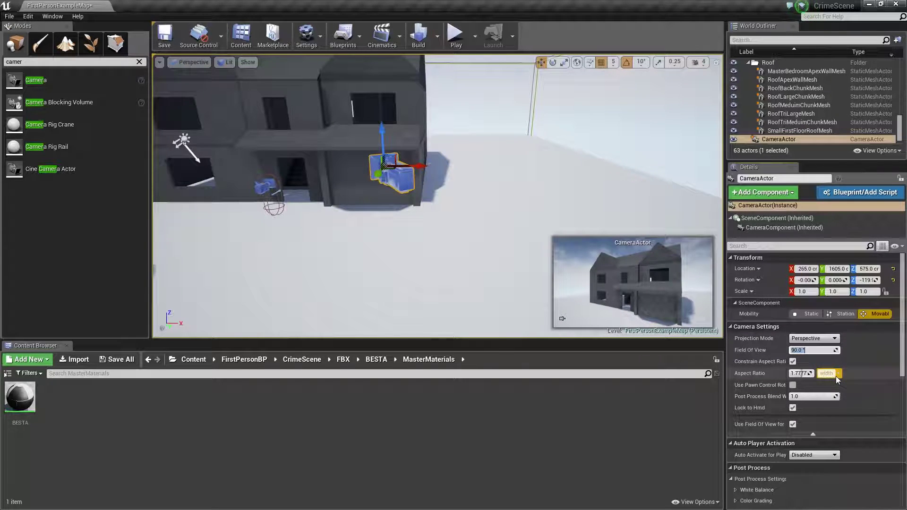
pyautogui.click(837, 374)
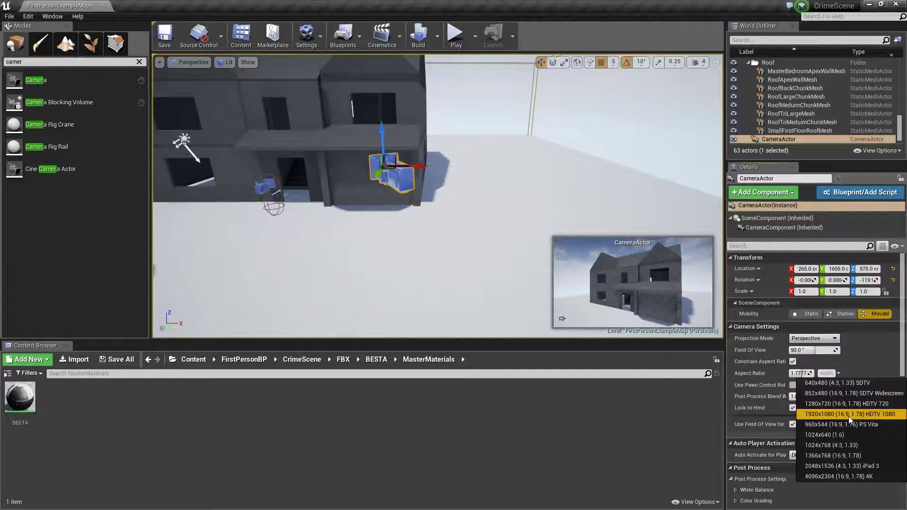
pyautogui.click(817, 415)
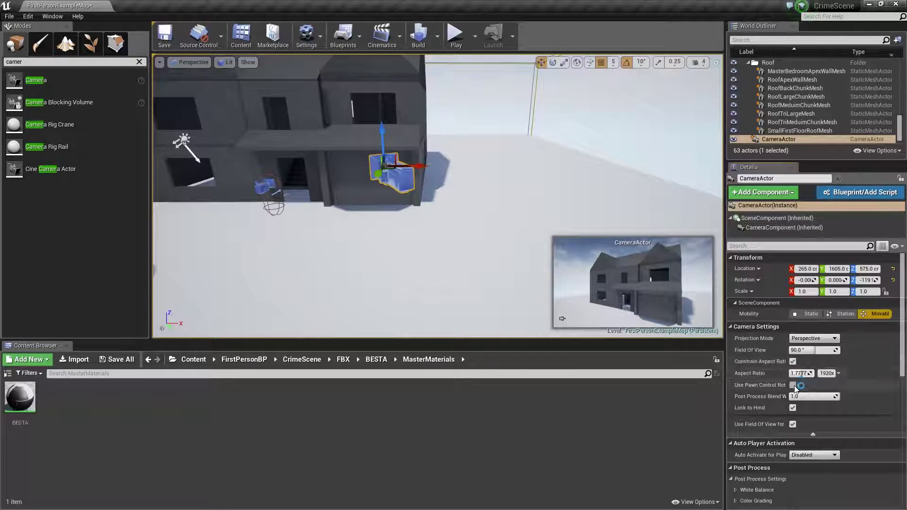
# Enable the Method, Focal Distance and Aperture F-stop overrides in the camera's Depth Of Field post-process settings
pyautogui.scroll(-2, 815, 454)
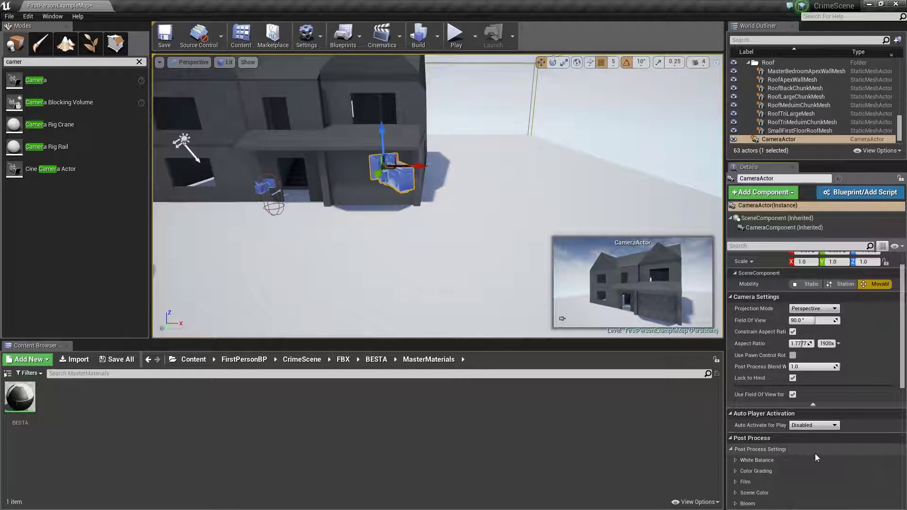
pyautogui.scroll(-2, 815, 453)
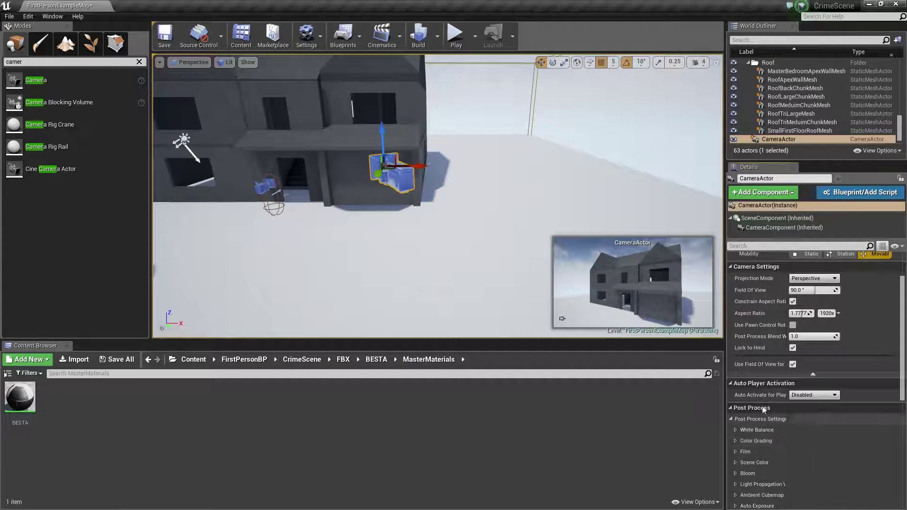
pyautogui.scroll(-3, 776, 454)
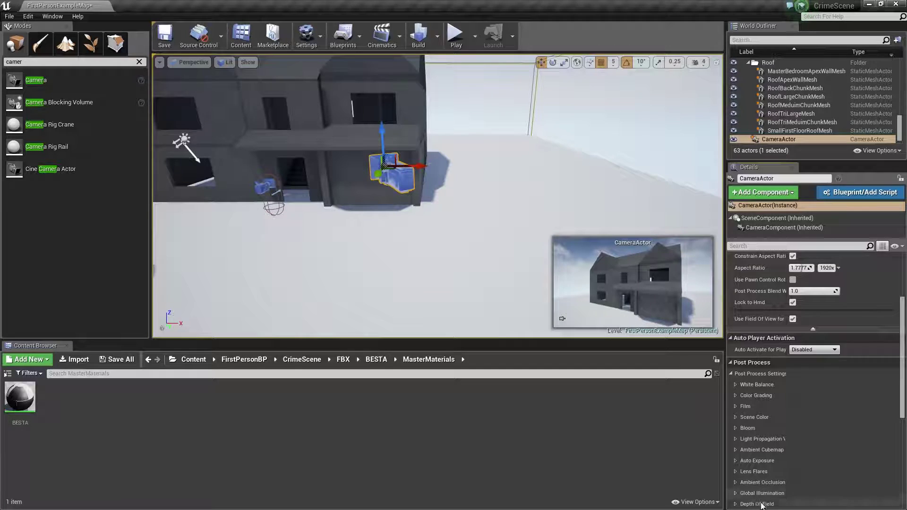
pyautogui.scroll(-3, 769, 491)
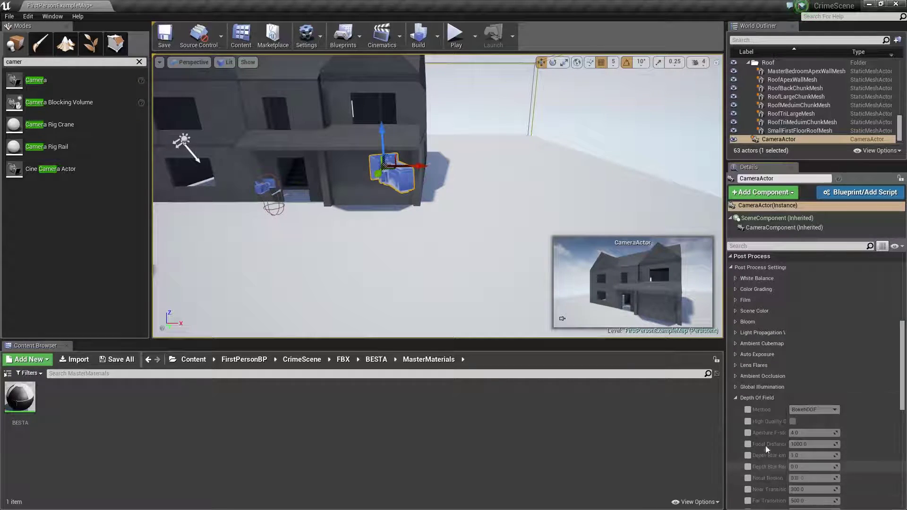
pyautogui.click(744, 408)
pyautogui.scroll(-1, 747, 421)
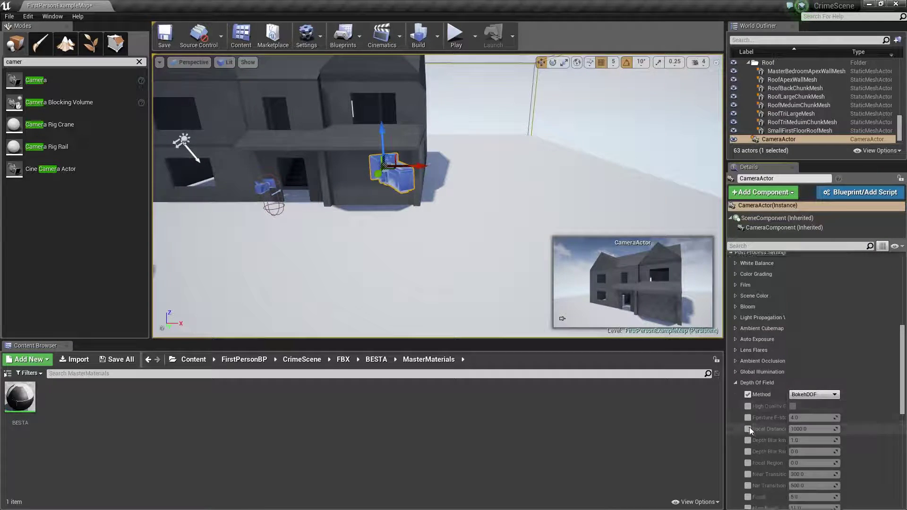
pyautogui.click(748, 428)
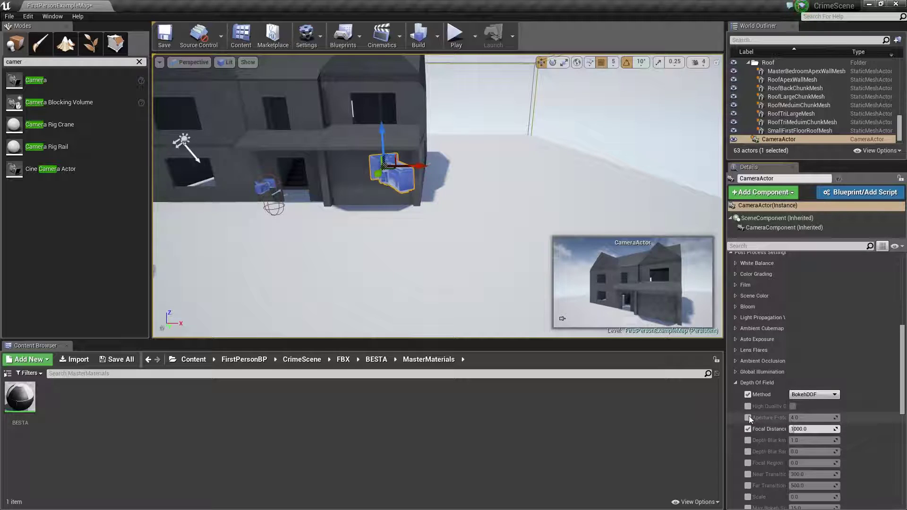
pyautogui.click(748, 417)
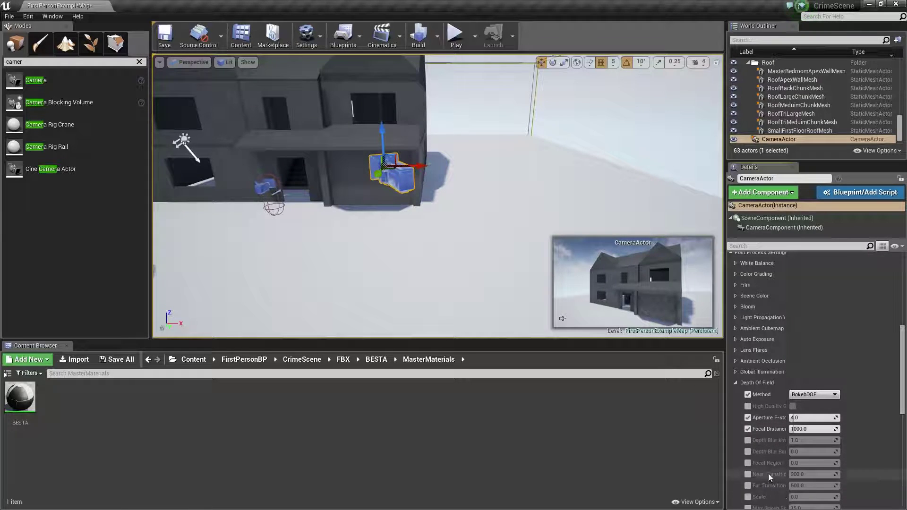
# Enable the depth of field overrides for Scale, Max Bokeh Size, Near Blur Size and Far Blur Size
pyautogui.scroll(-2, 756, 467)
pyautogui.click(747, 467)
pyautogui.scroll(-1, 754, 481)
pyautogui.click(748, 463)
pyautogui.click(748, 474)
pyautogui.click(747, 486)
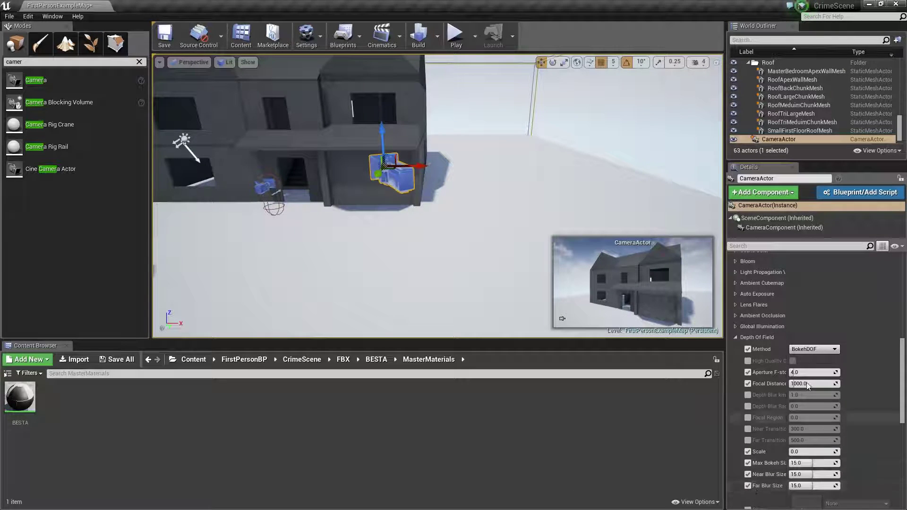
# Try a depth of field with aperture F-stop 4.0, focal distance about 827 and scale about 0.51
pyautogui.moveTo(794, 372); pyautogui.dragTo(808, 384)
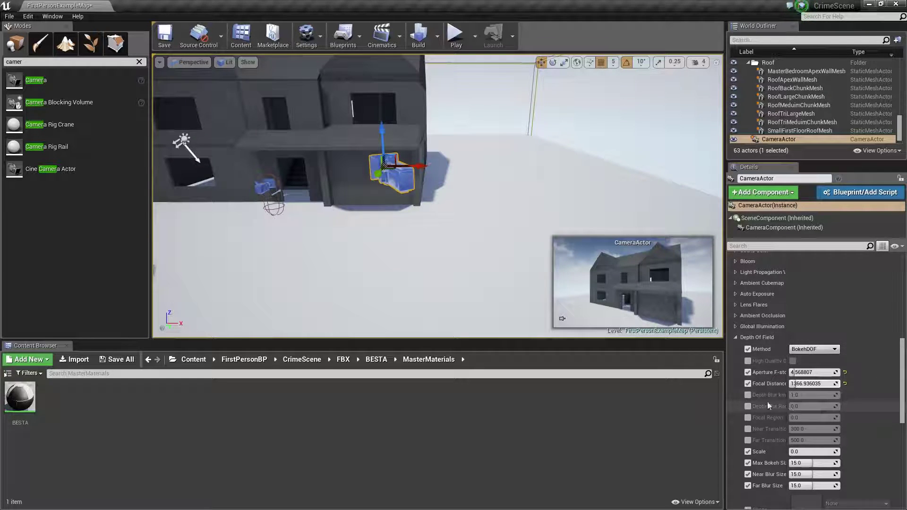
pyautogui.moveTo(798, 451)
pyautogui.mouseDown()
pyautogui.moveTo(819, 452)
pyautogui.moveTo(802, 452)
pyautogui.mouseUp()
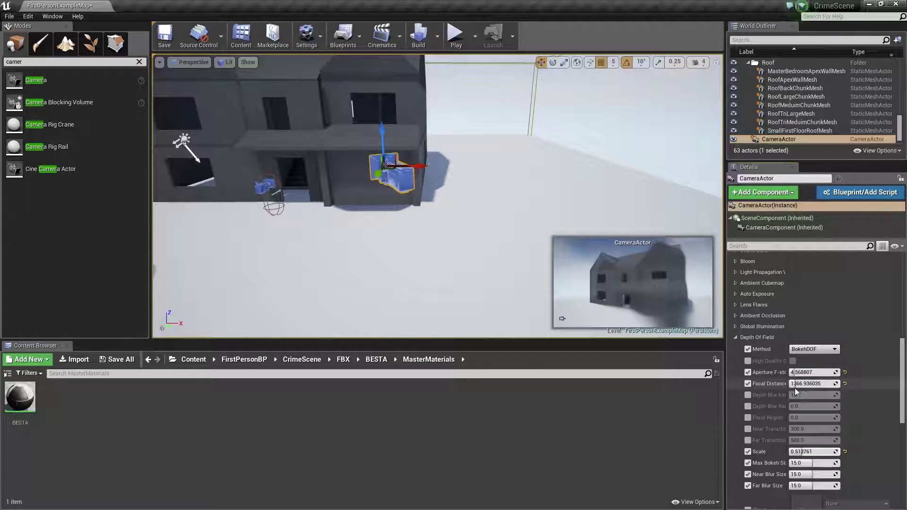
pyautogui.moveTo(798, 372)
pyautogui.mouseDown()
pyautogui.moveTo(790, 372)
pyautogui.moveTo(791, 383)
pyautogui.moveTo(822, 383)
pyautogui.moveTo(794, 384)
pyautogui.mouseUp()
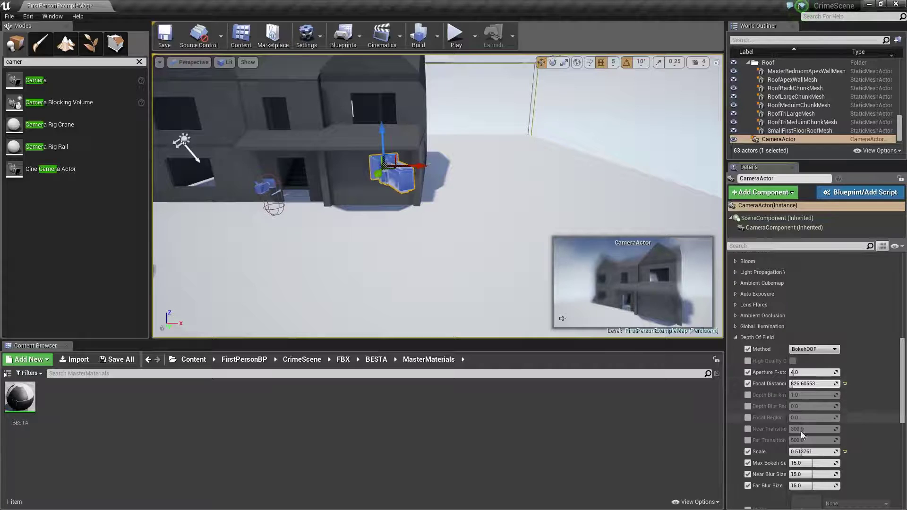
# Try Max Bokeh Size about 3.2, Near Blur Size about 4.7, Far Blur Size about 10.6 and focal distance about 1102
pyautogui.moveTo(811, 463); pyautogui.dragTo(793, 463)
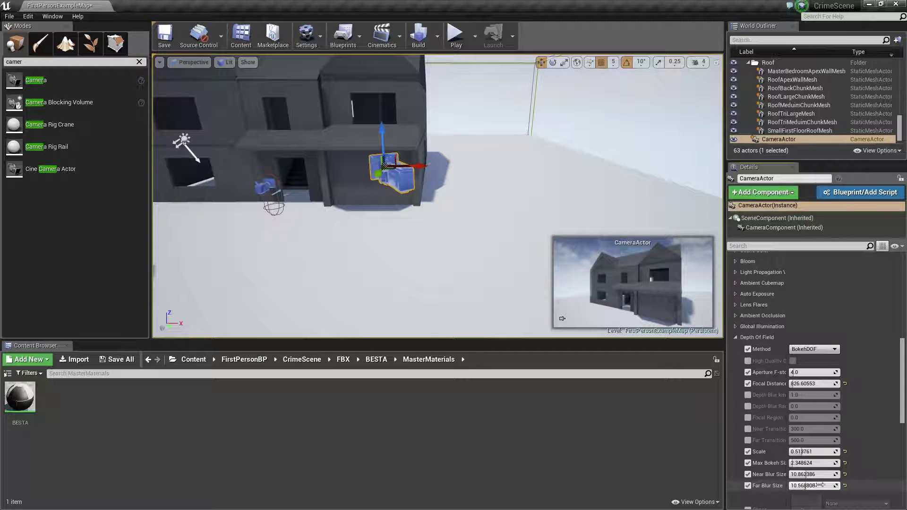
pyautogui.moveTo(803, 474); pyautogui.dragTo(794, 463)
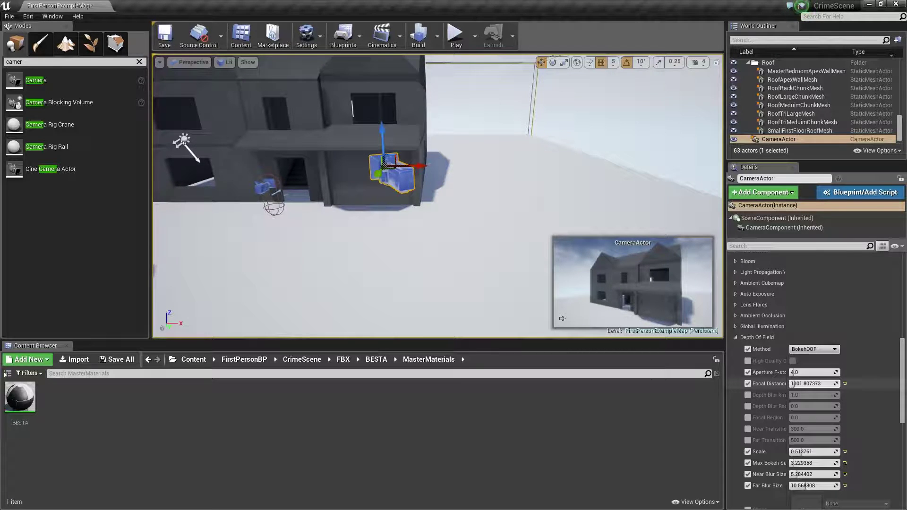
pyautogui.moveTo(797, 474); pyautogui.dragTo(796, 474)
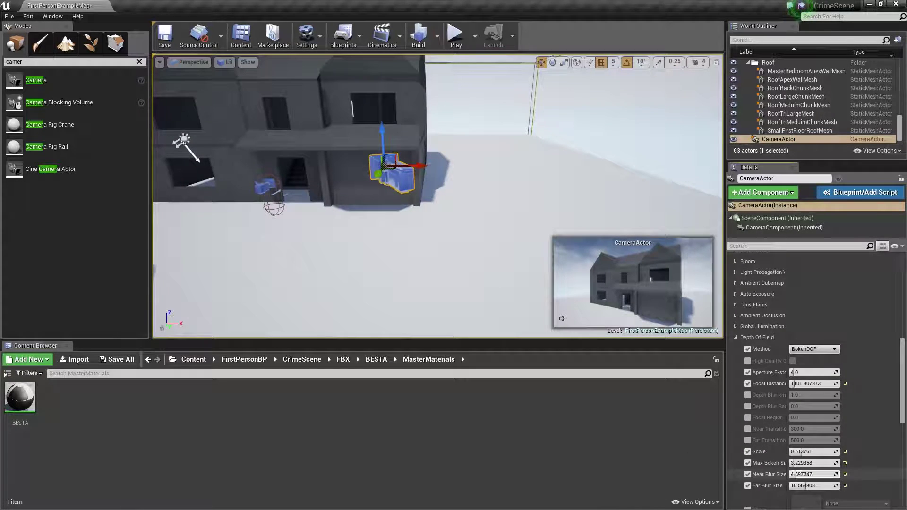
# Set the depth of field to Far Blur Size 10, Near Blur Size 0, Max Bokeh Size 3.2, Scale 0.5 and Focal Distance 1101
pyautogui.click(806, 486)
pyautogui.write('10')
pyautogui.click(819, 464)
pyautogui.write('3.2')
pyautogui.click(816, 452)
pyautogui.write('0')
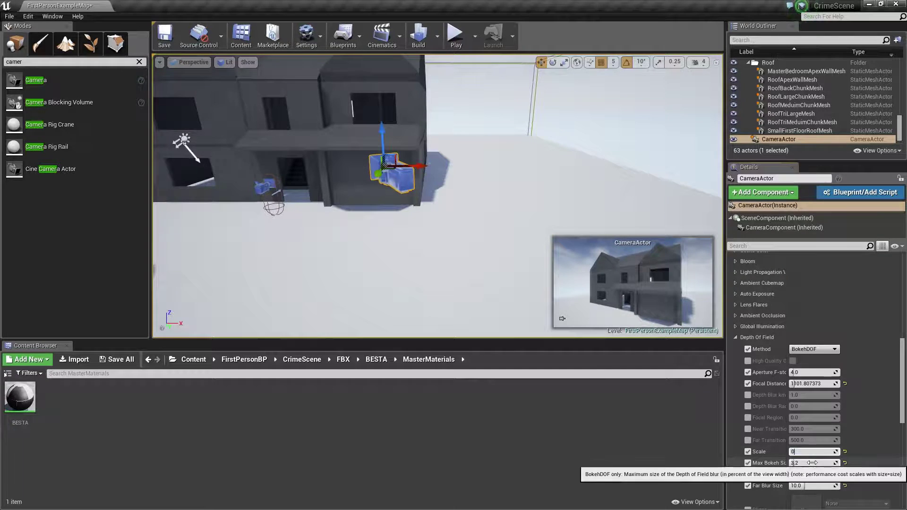
pyautogui.write('.5')
pyautogui.click(813, 384)
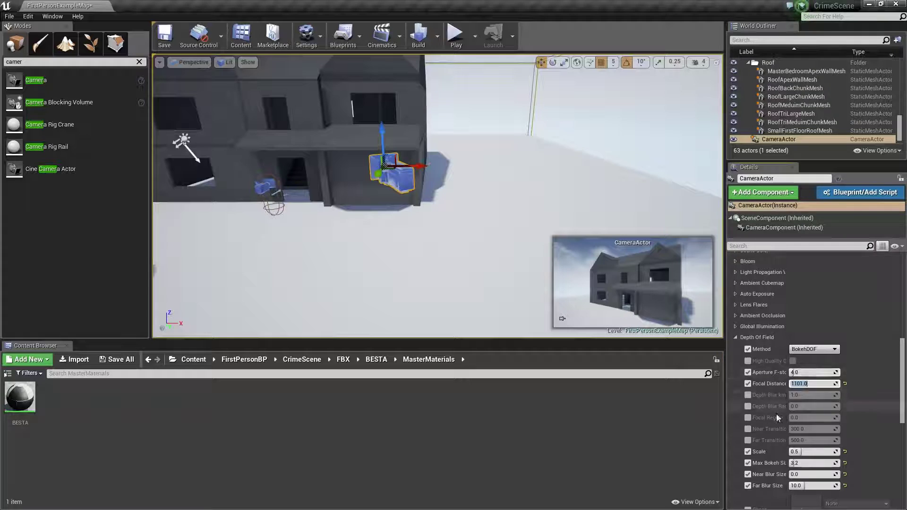
pyautogui.click(735, 337)
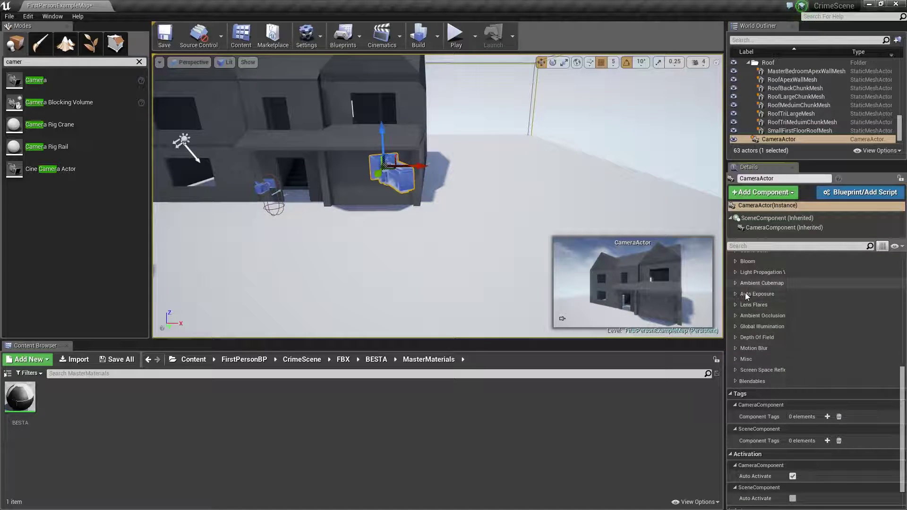
# Enable the Tint override in the camera's Film post-process settings
pyautogui.scroll(1, 746, 297)
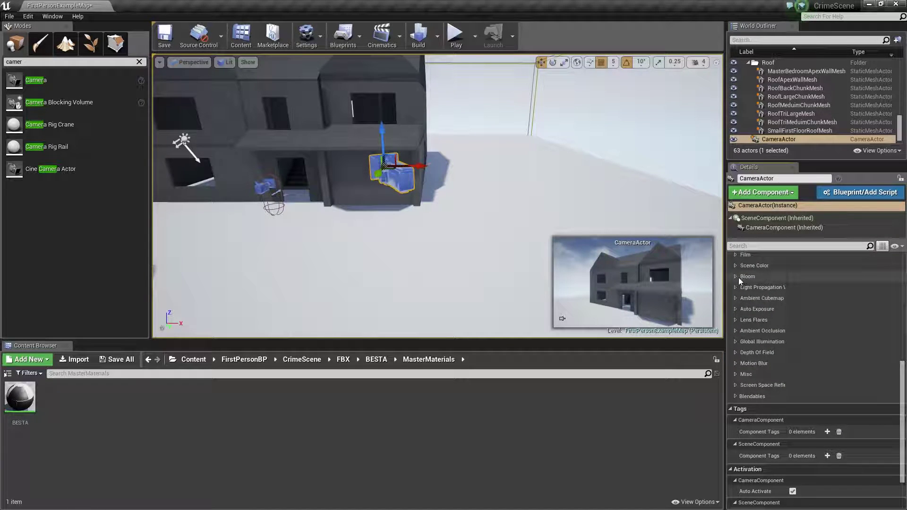
pyautogui.scroll(1, 751, 288)
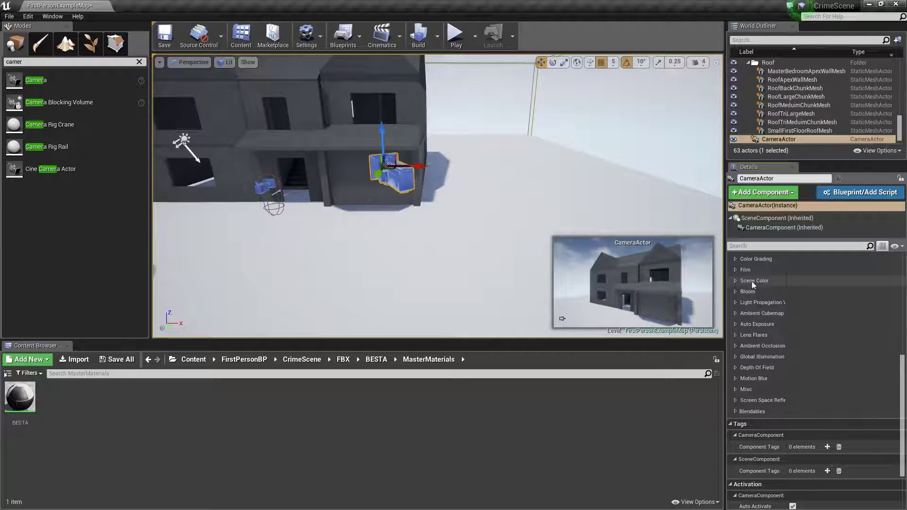
pyautogui.click(734, 259)
pyautogui.click(735, 259)
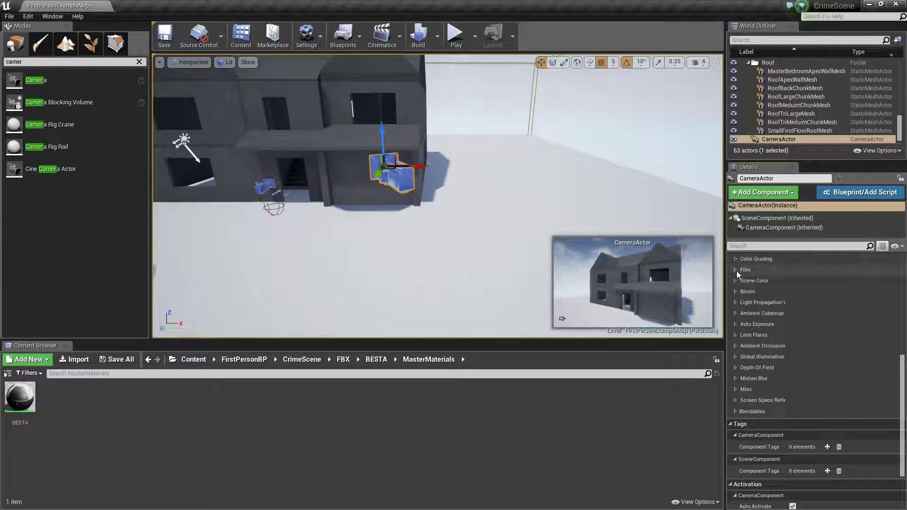
pyautogui.click(735, 270)
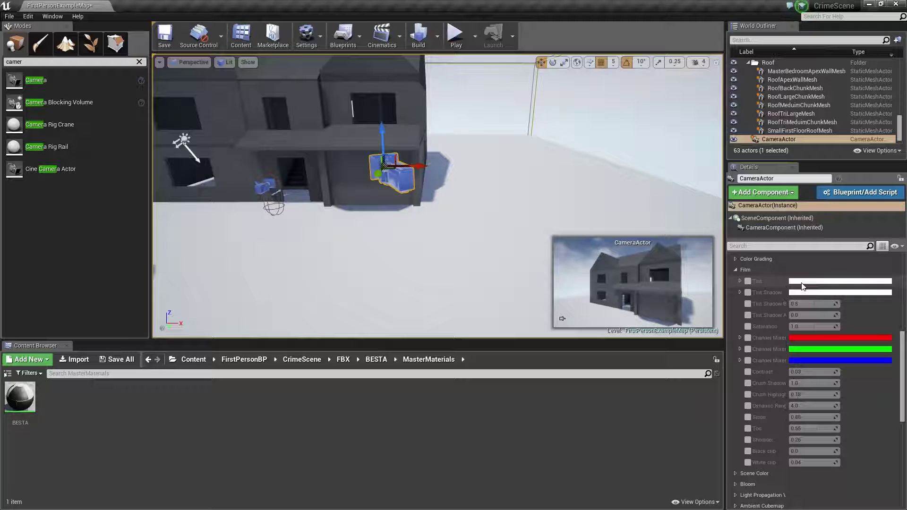
pyautogui.click(747, 282)
# Try a different Film tint colour for the camera, discard it and collapse the Film settings
pyautogui.click(831, 282)
pyautogui.moveTo(693, 339); pyautogui.dragTo(697, 293)
pyautogui.click(805, 485)
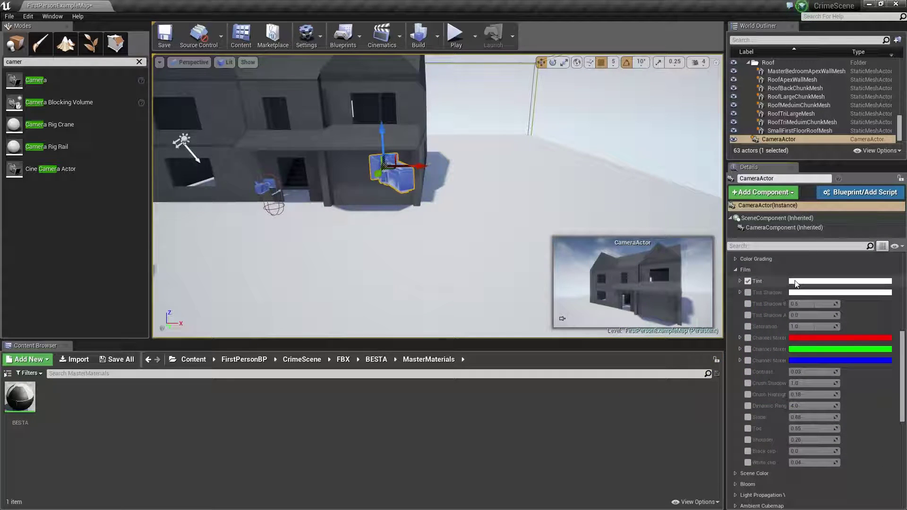
pyautogui.click(734, 269)
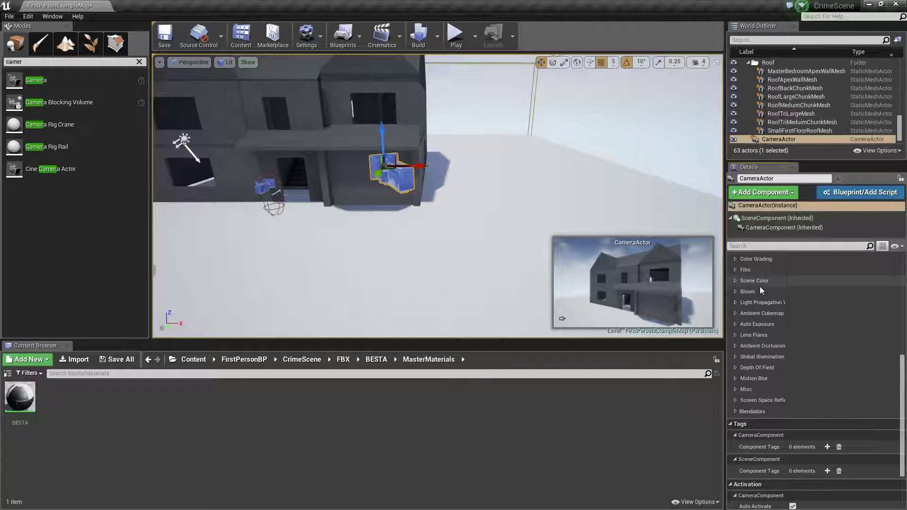
# Return the Content Browser to the root Content folder and open the Level Blueprint of the current map
pyautogui.moveTo(446, 214); pyautogui.dragTo(554, 232, button='right')
pyautogui.press('a')
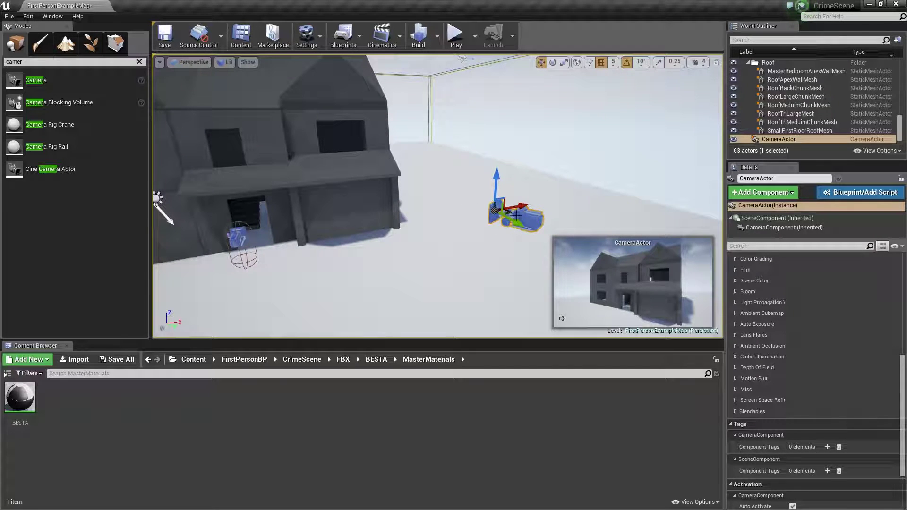
pyautogui.press('s')
pyautogui.moveTo(588, 148)
pyautogui.mouseDown(button='right')
pyautogui.moveTo(610, 154)
pyautogui.moveTo(589, 148)
pyautogui.mouseUp(button='right')
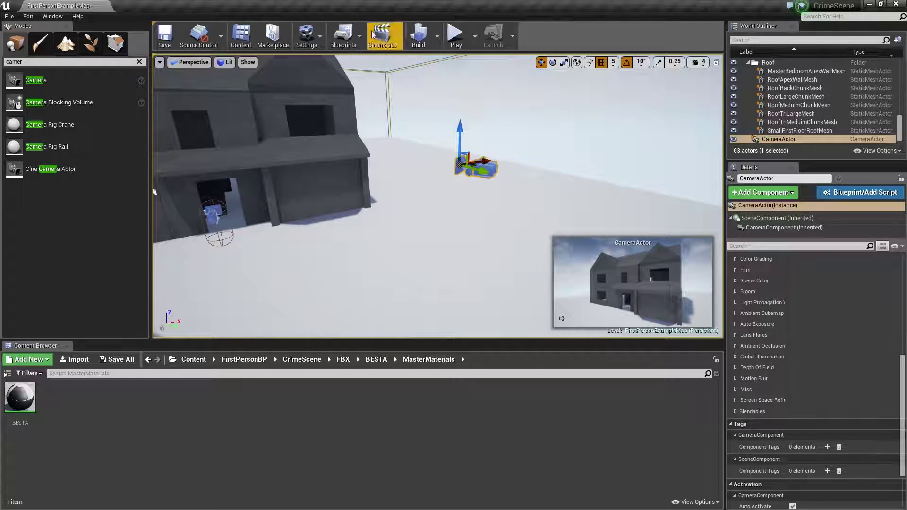
pyautogui.click(244, 360)
pyautogui.click(193, 360)
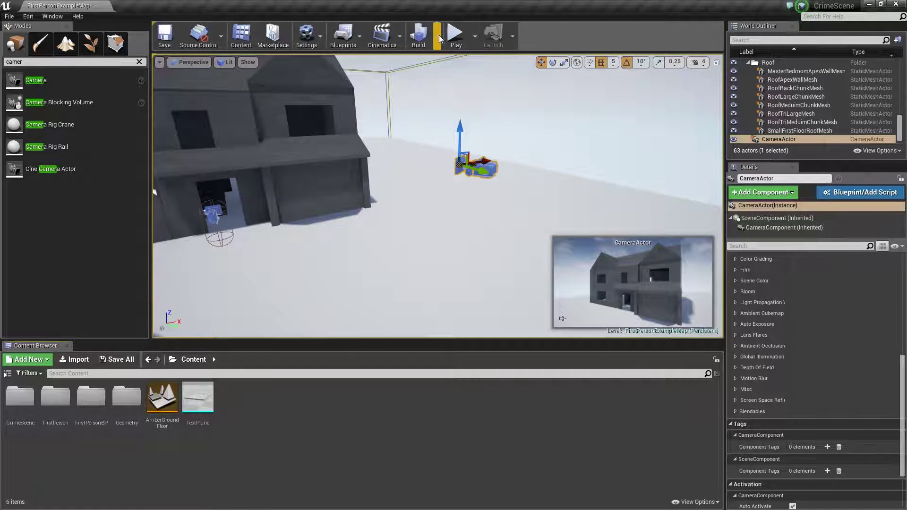
pyautogui.click(345, 38)
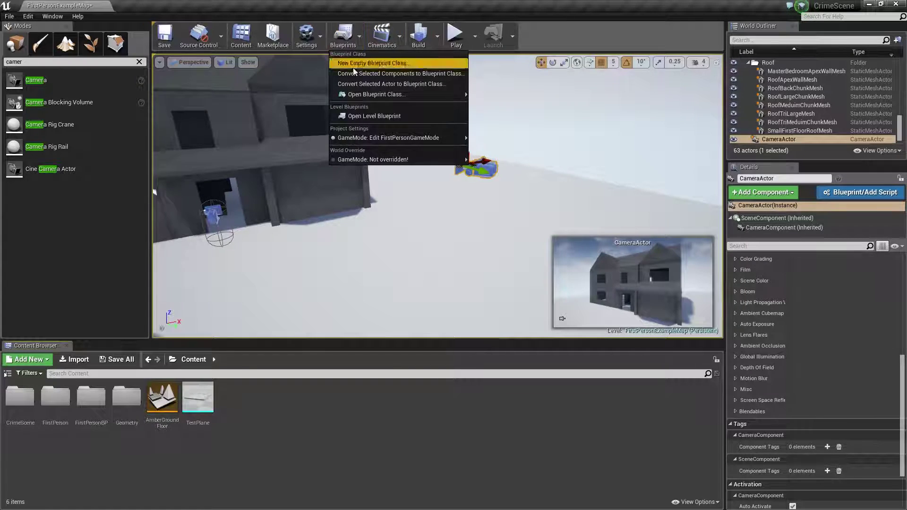
pyautogui.click(384, 116)
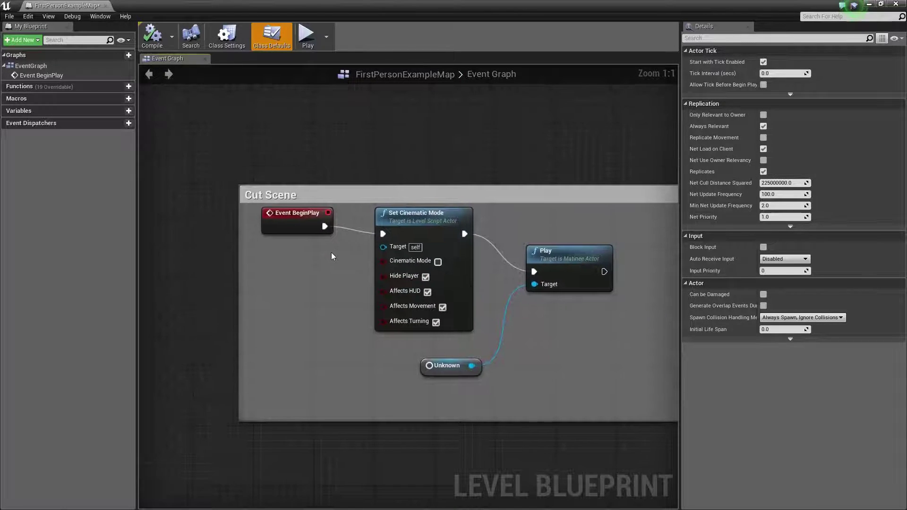
# Examine the existing Cut Scene nodes in the Event Graph, from Event BeginPlay through Set Cinematic Mode to Play
pyautogui.moveTo(361, 290); pyautogui.dragTo(298, 231, button='right')
pyautogui.scroll(-5, 319, 285)
pyautogui.scroll(5, 319, 288)
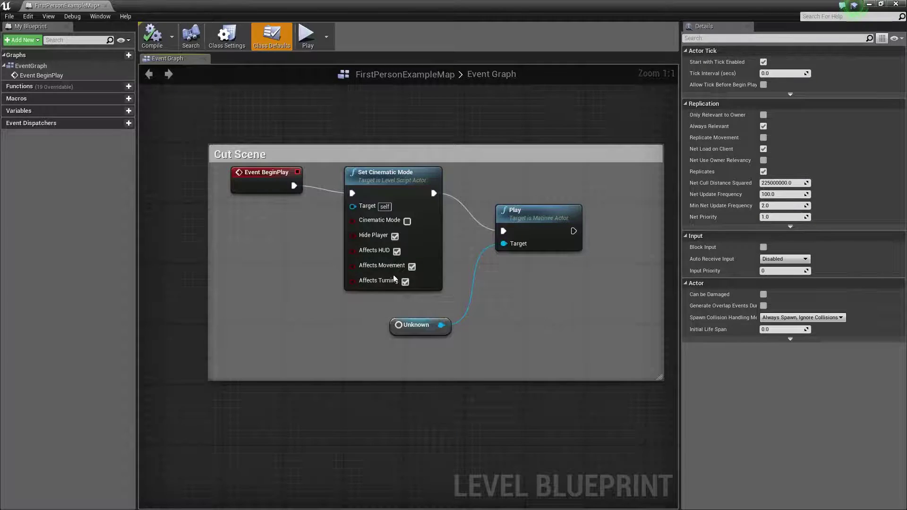
pyautogui.moveTo(357, 314); pyautogui.dragTo(331, 186, button='right')
pyautogui.scroll(-2, 332, 189)
pyautogui.click(264, 97)
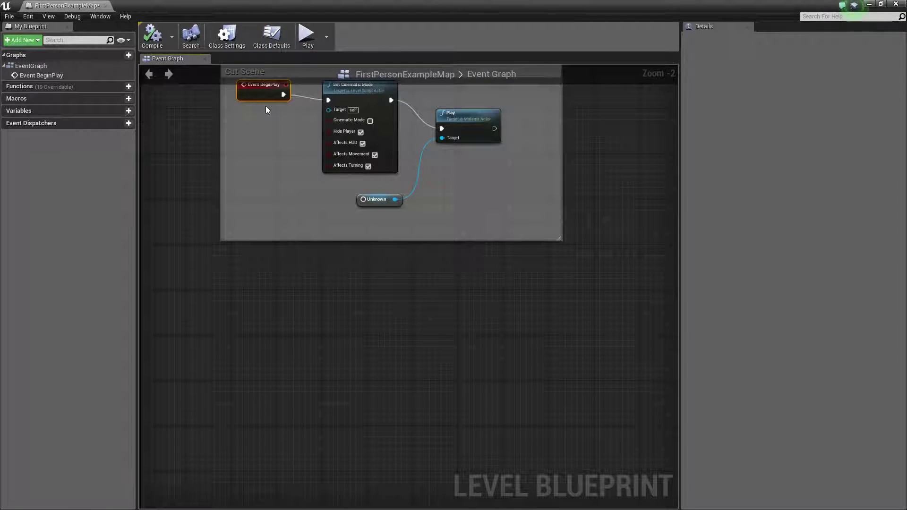
pyautogui.moveTo(269, 120); pyautogui.dragTo(303, 185, button='right')
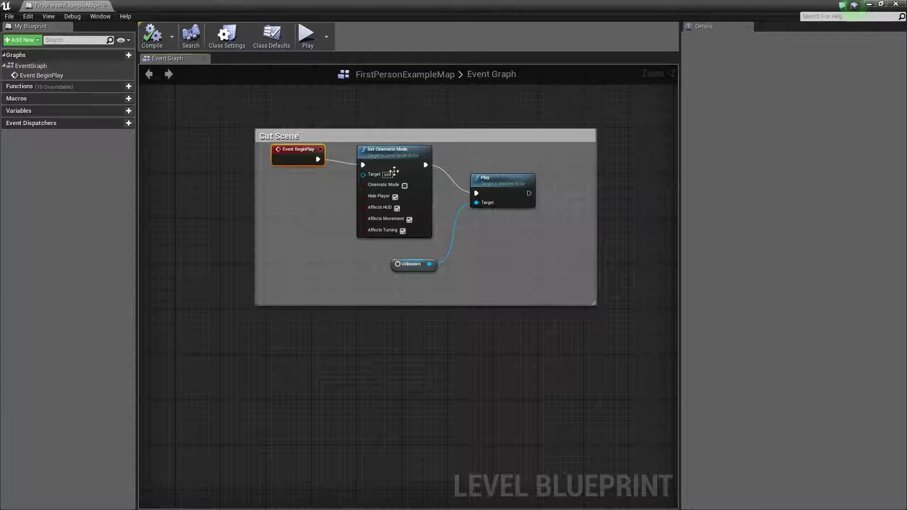
pyautogui.moveTo(459, 289); pyautogui.dragTo(456, 180, button='right')
# Locate the existing Event BeginPlay, disconnect it from Set Cinematic Mode and move it into empty space below the Cut Scene comment
pyautogui.rightClick(302, 241)
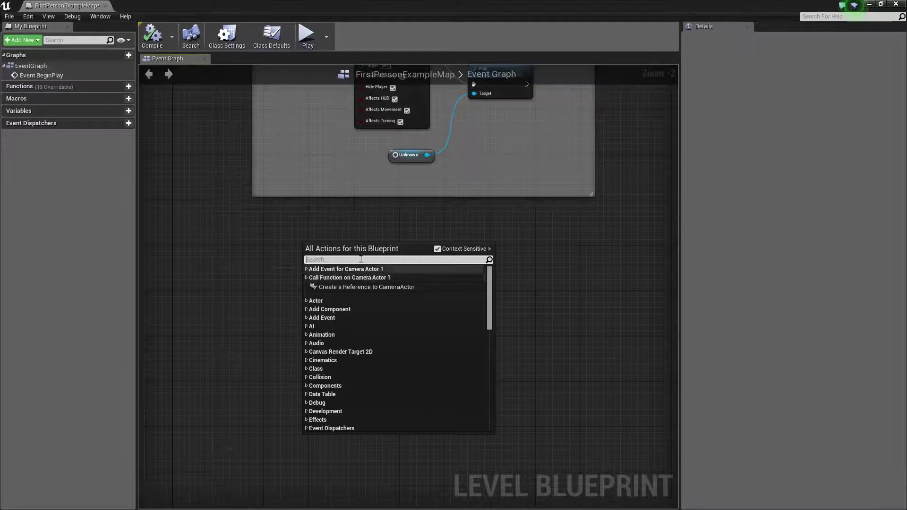
pyautogui.write('event')
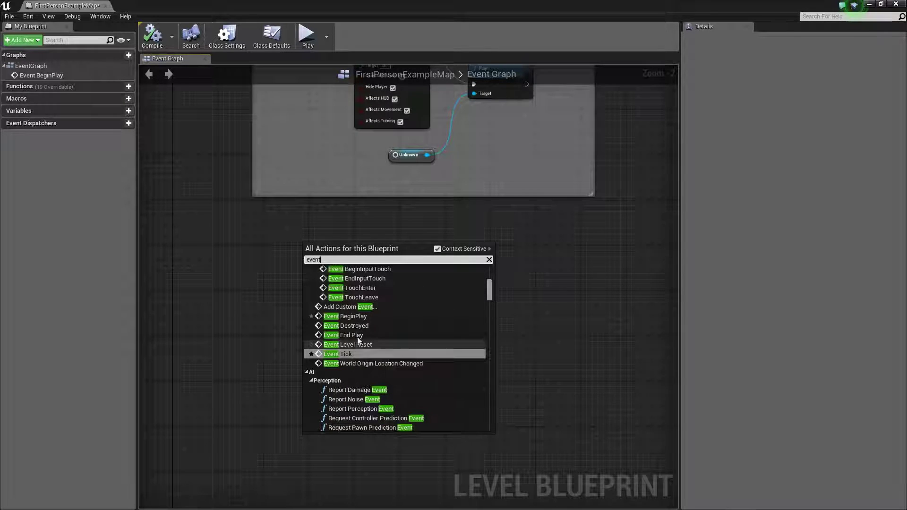
pyautogui.click(361, 317)
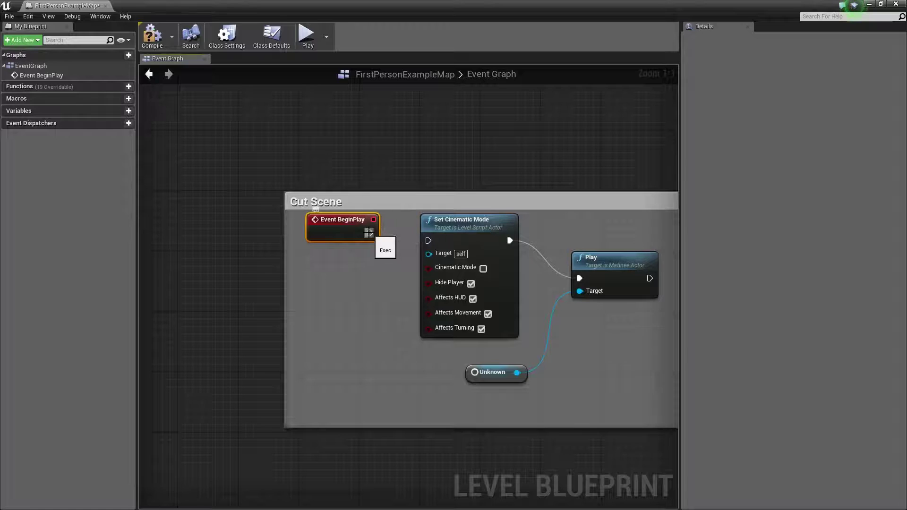
pyautogui.moveTo(329, 228); pyautogui.dragTo(330, 155, button='right')
pyautogui.moveTo(331, 155); pyautogui.dragTo(345, 449)
pyautogui.moveTo(437, 455); pyautogui.dragTo(461, 309, button='right')
pyautogui.moveTo(379, 297); pyautogui.dragTo(219, 218)
pyautogui.moveTo(348, 229); pyautogui.dragTo(349, 245, button='right')
pyautogui.moveTo(209, 239); pyautogui.dragTo(215, 255)
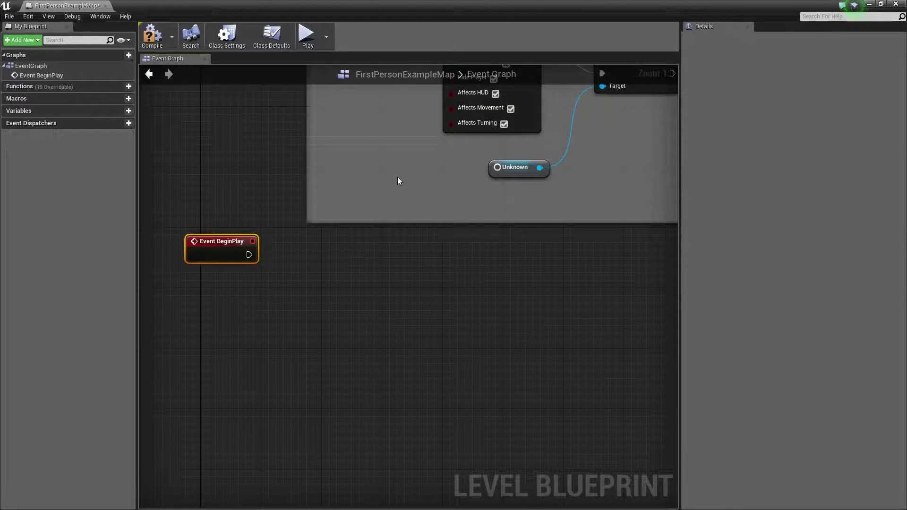
pyautogui.moveTo(353, 257); pyautogui.dragTo(364, 283, button='right')
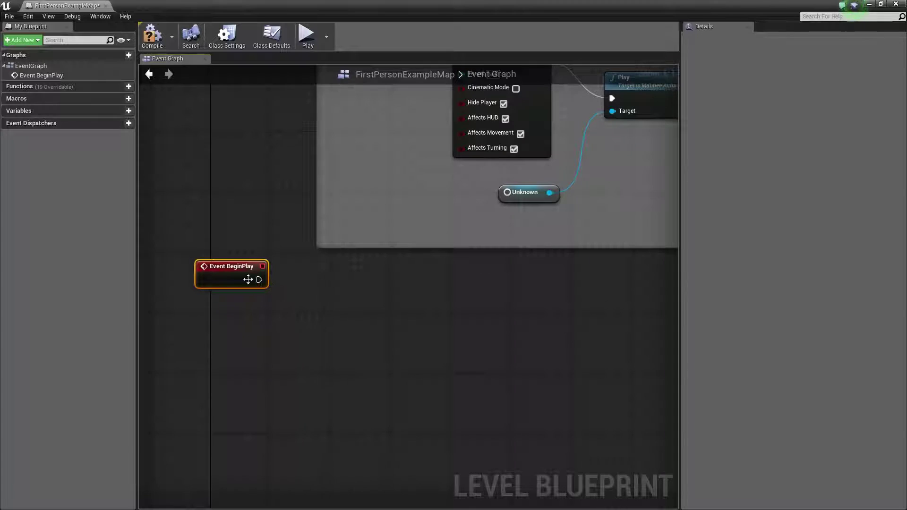
pyautogui.rightClick(377, 294)
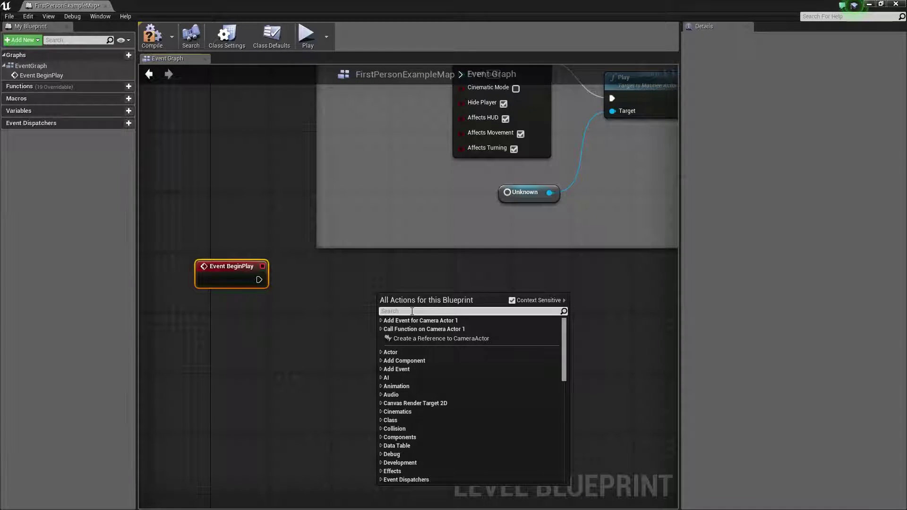
pyautogui.write('target')
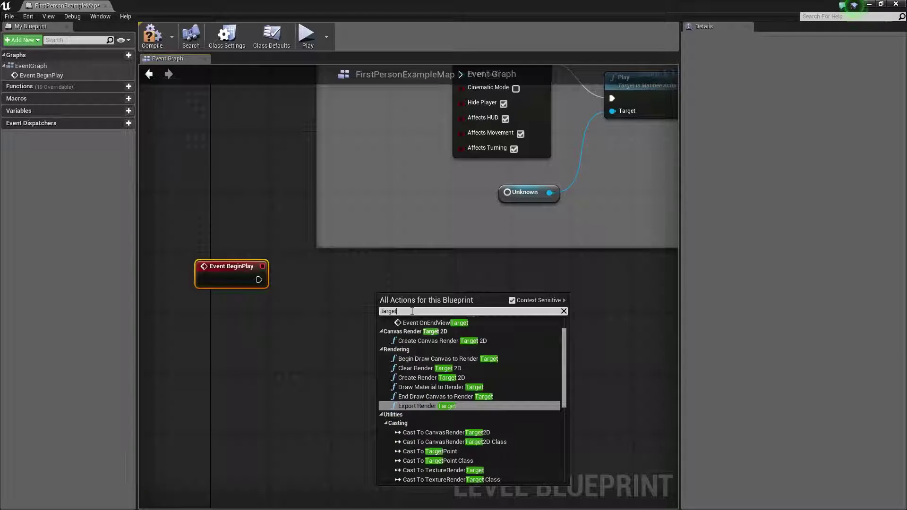
pyautogui.write(' view')
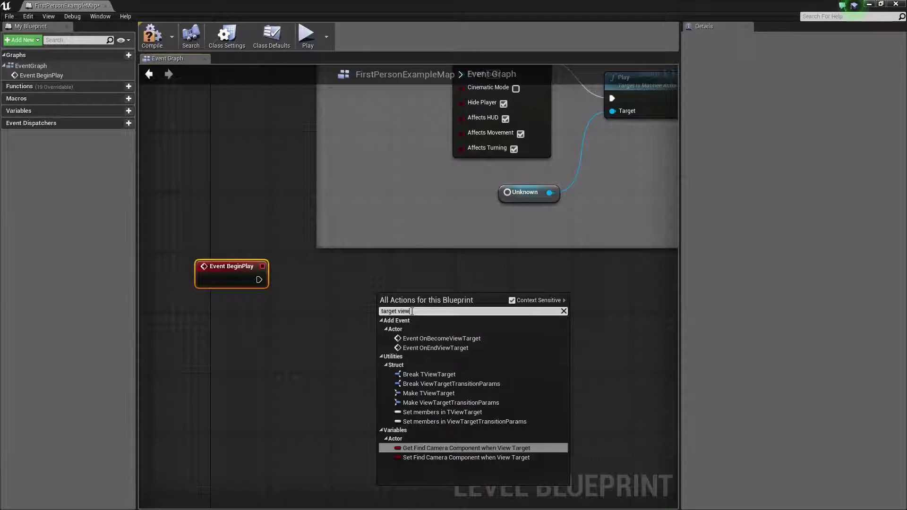
pyautogui.press('BackSpace')
pyautogui.press('BackSpace')
pyautogui.press('BackSpace')
pyautogui.press('BackSpace')
pyautogui.press('BackSpace')
pyautogui.press('BackSpace')
pyautogui.press('BackSpace')
pyautogui.press('BackSpace')
pyautogui.press('BackSpace')
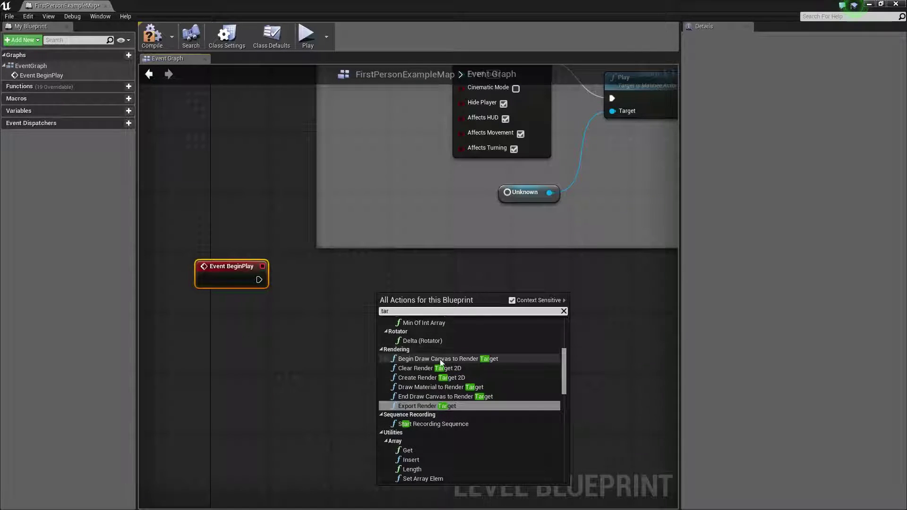
pyautogui.press('BackSpace')
pyautogui.press('BackSpace')
pyautogui.press('BackSpace')
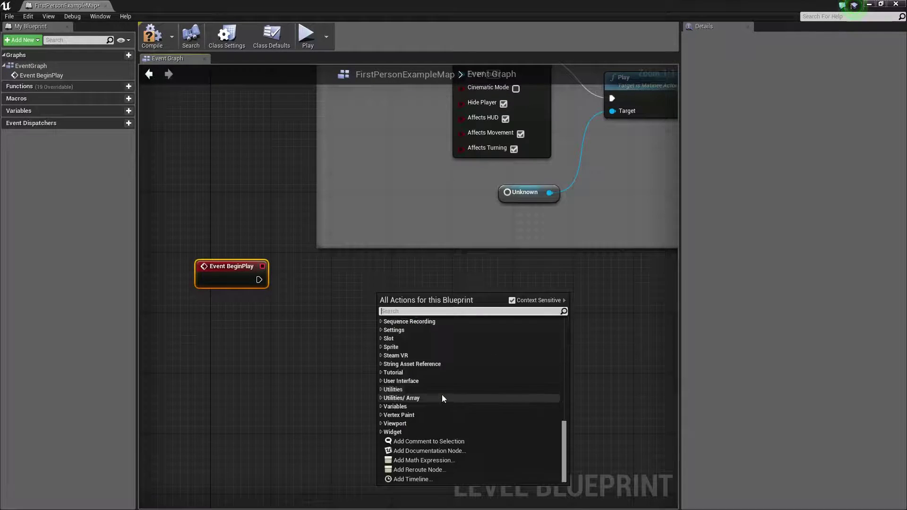
pyautogui.press('Escape')
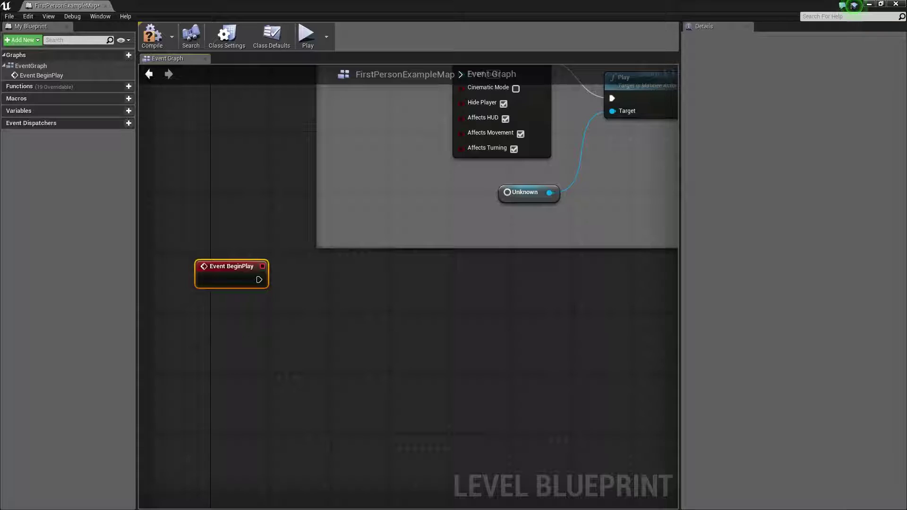
# Add a Set View Target with Blend node, found with Context Sensitive off, and connect Event BeginPlay to its execution input
pyautogui.moveTo(237, 268); pyautogui.dragTo(244, 281)
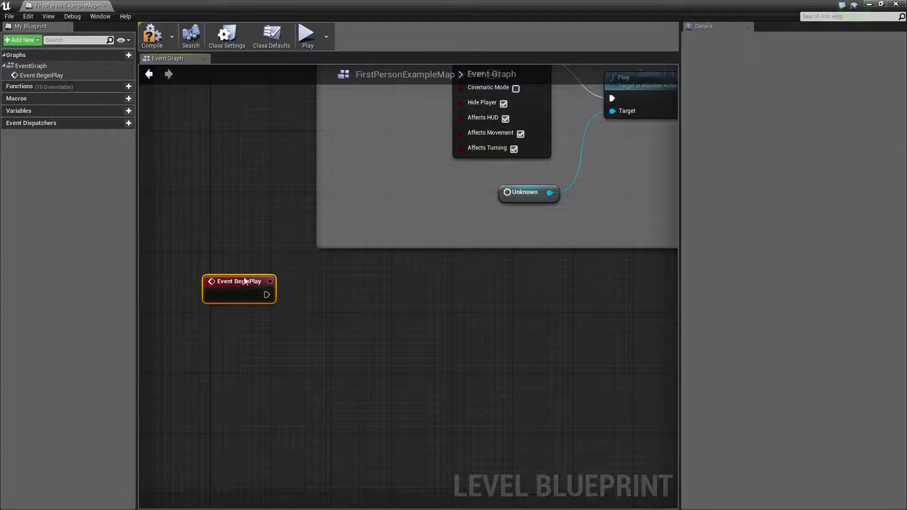
pyautogui.rightClick(326, 288)
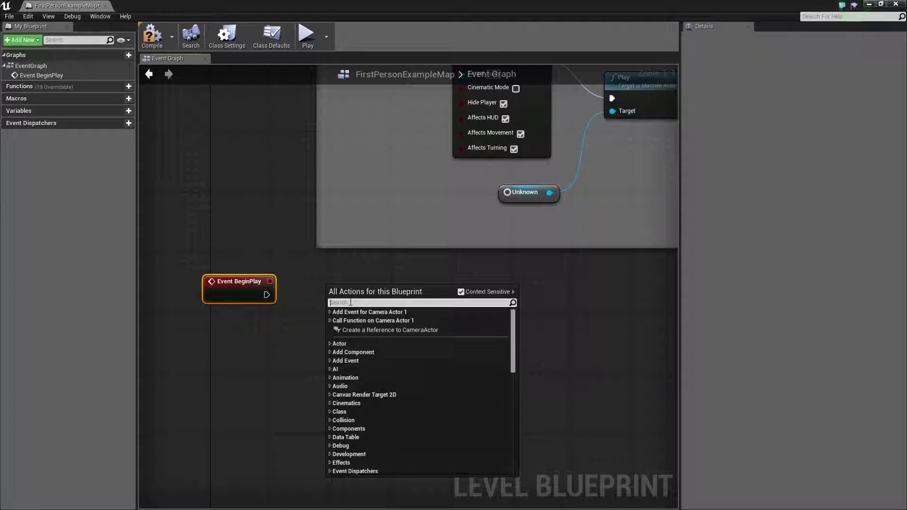
pyautogui.write('Set vie')
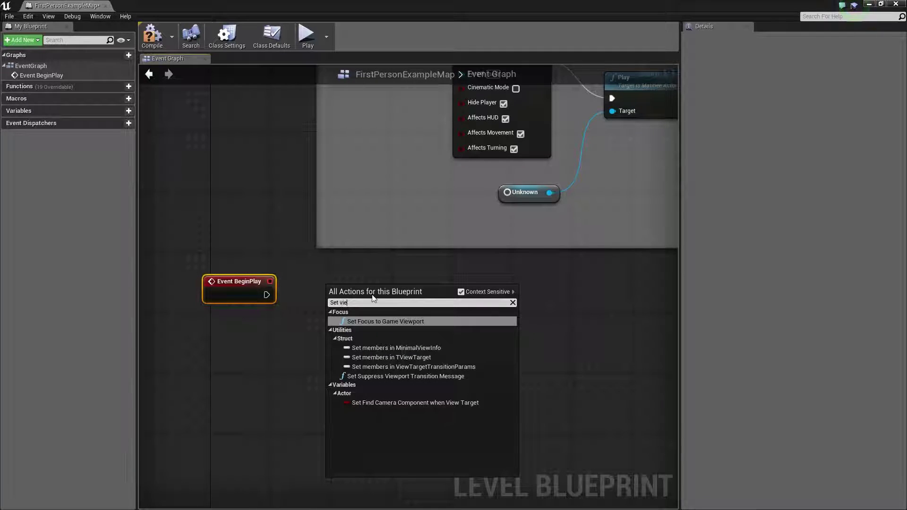
pyautogui.rightClick(388, 272)
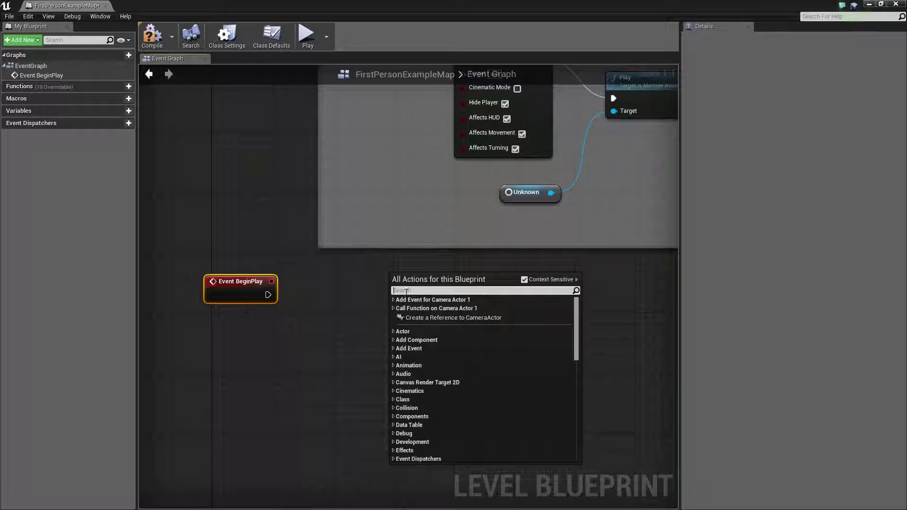
pyautogui.write('set view')
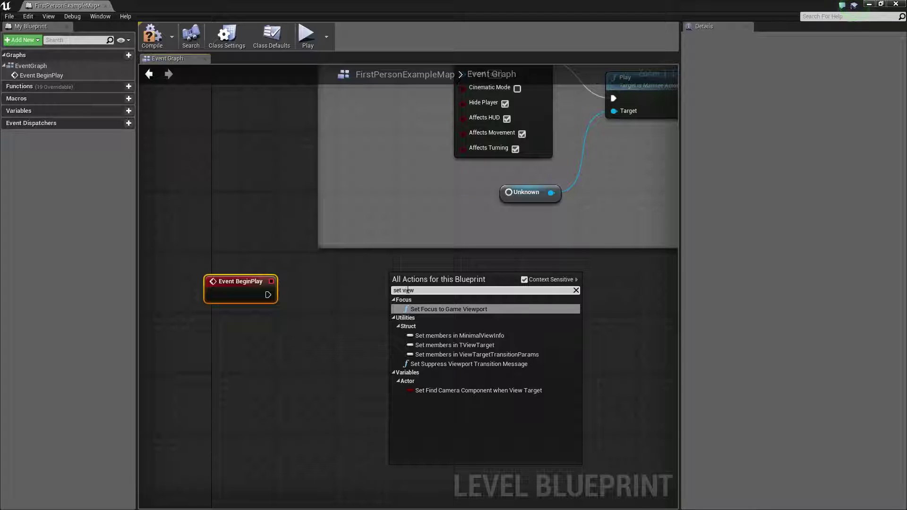
pyautogui.write('tar')
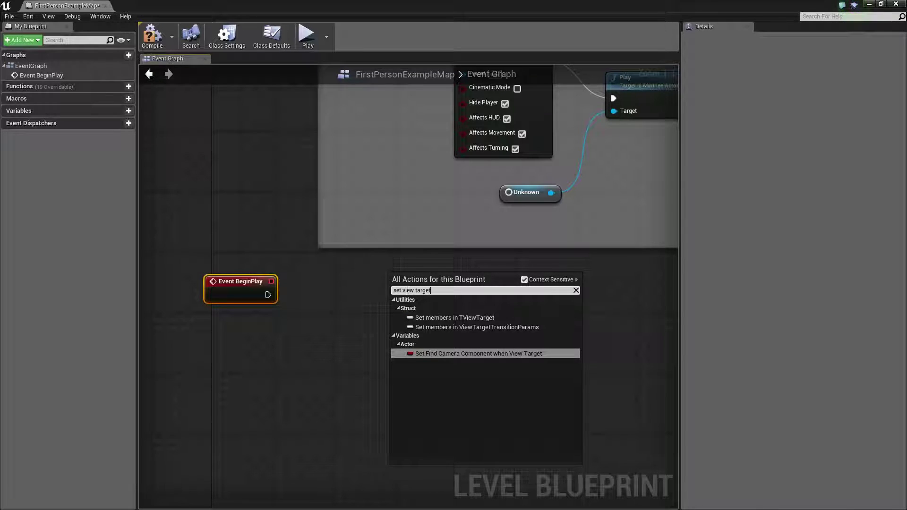
pyautogui.write('get')
pyautogui.click(524, 279)
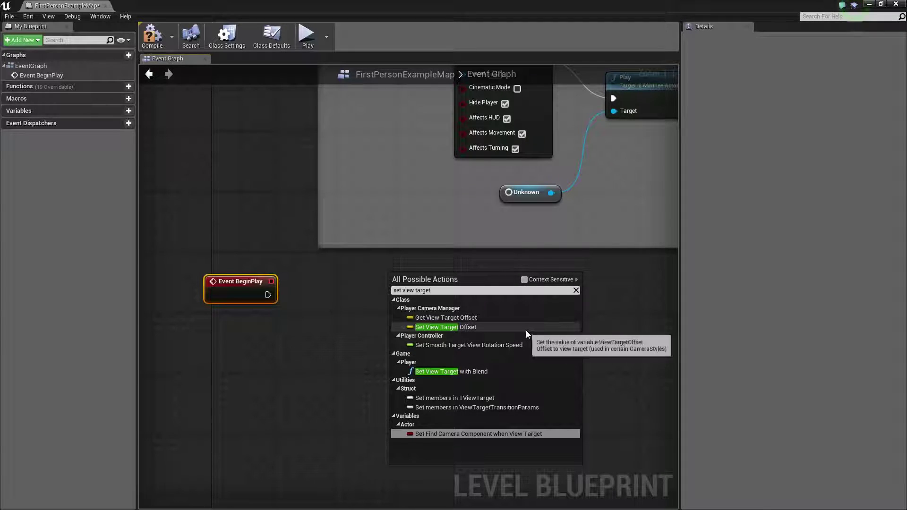
pyautogui.click(453, 369)
pyautogui.moveTo(395, 303); pyautogui.dragTo(269, 295)
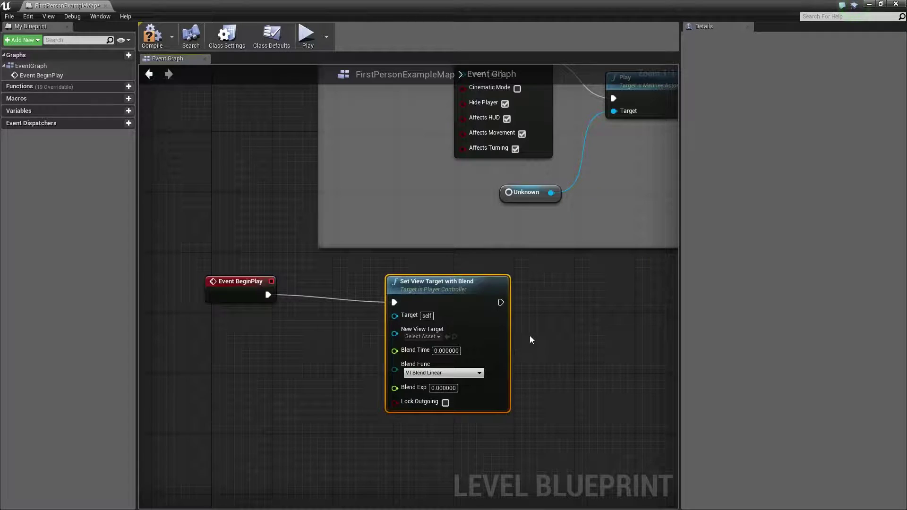
# Try a Get Owning Player Controller node as the Target of Set View Target with Blend and delete it
pyautogui.rightClick(210, 340)
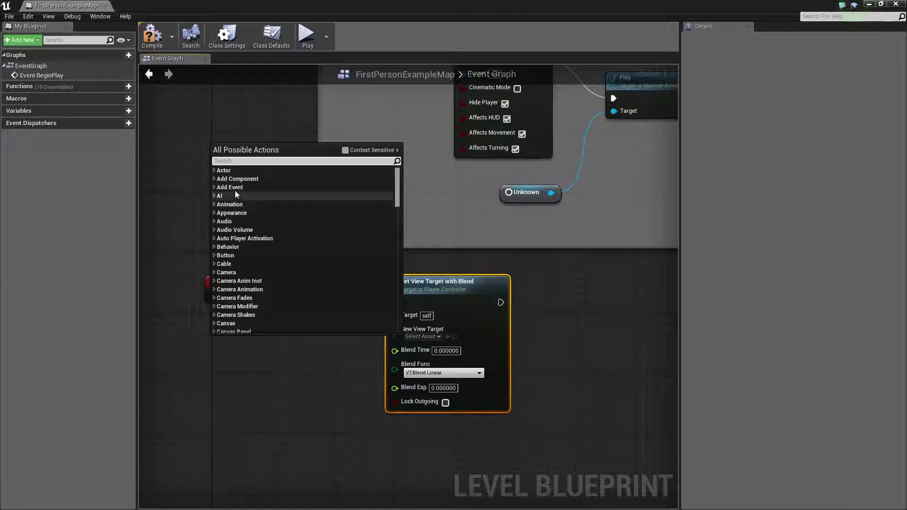
pyautogui.write('plasyer')
pyautogui.press('BackSpace')
pyautogui.press('BackSpace')
pyautogui.press('BackSpace')
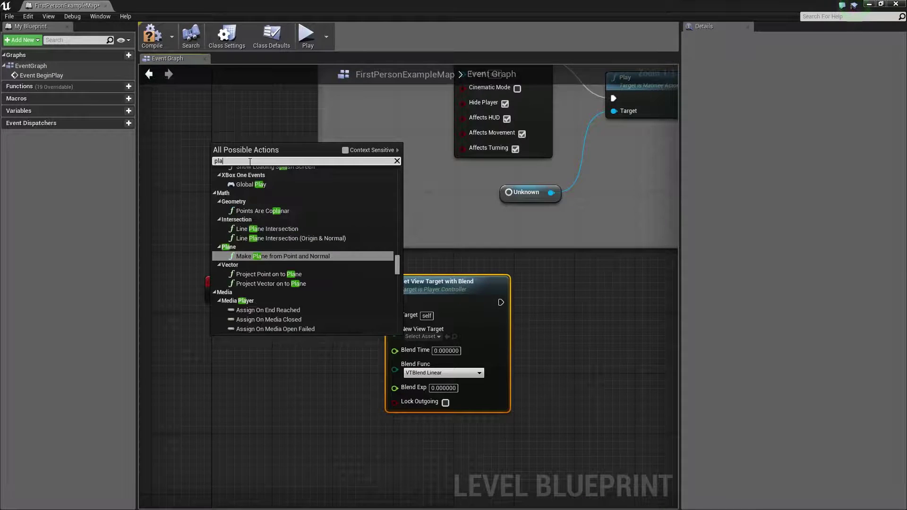
pyautogui.write('yer')
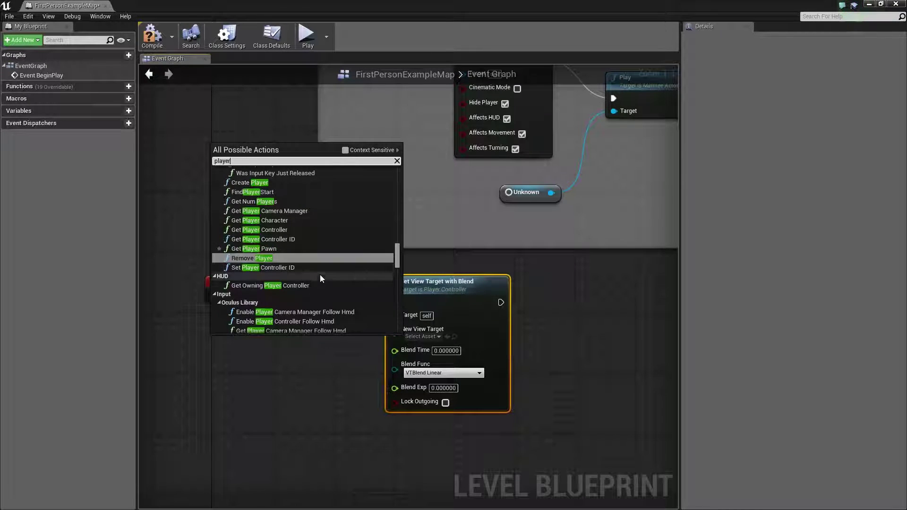
pyautogui.click(290, 287)
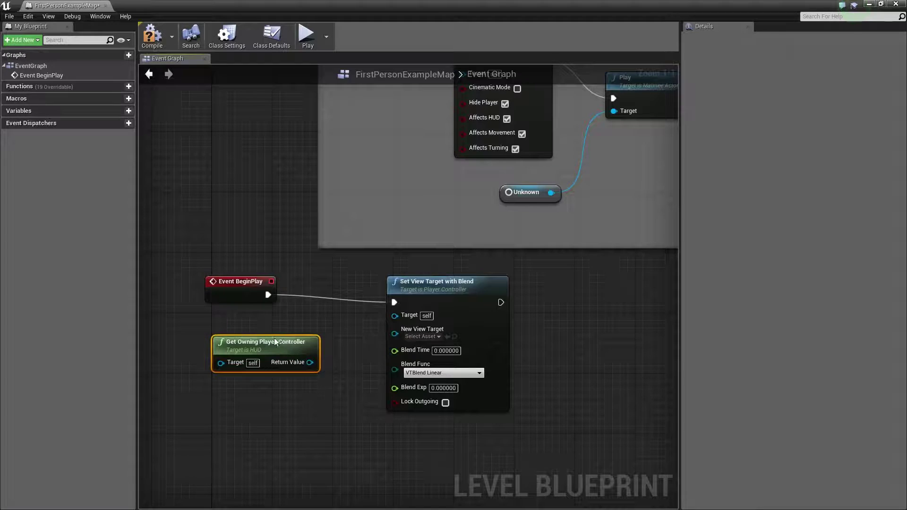
pyautogui.moveTo(273, 339); pyautogui.dragTo(394, 315)
pyautogui.moveTo(231, 322)
pyautogui.mouseDown()
pyautogui.moveTo(262, 330)
pyautogui.moveTo(239, 330)
pyautogui.mouseUp()
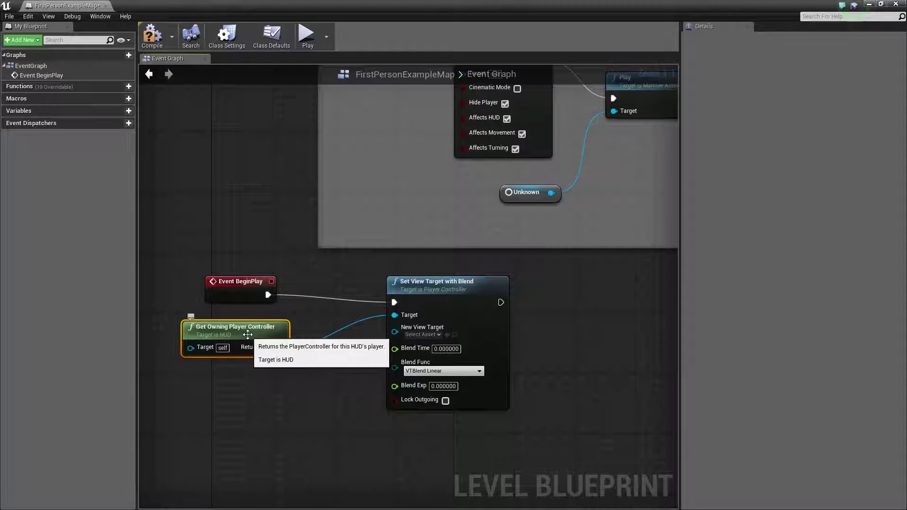
pyautogui.press('Delete')
# Add a Get Player Controller node below Event BeginPlay
pyautogui.rightClick(194, 137)
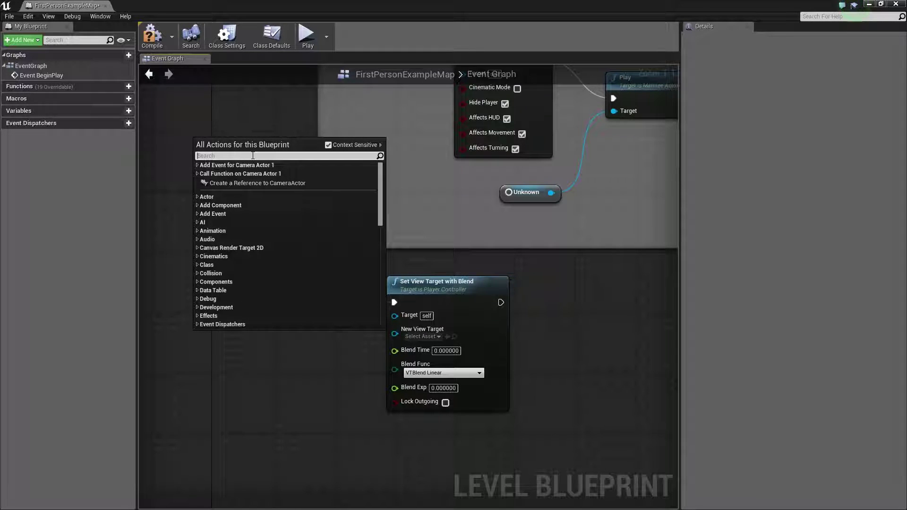
pyautogui.write('get player')
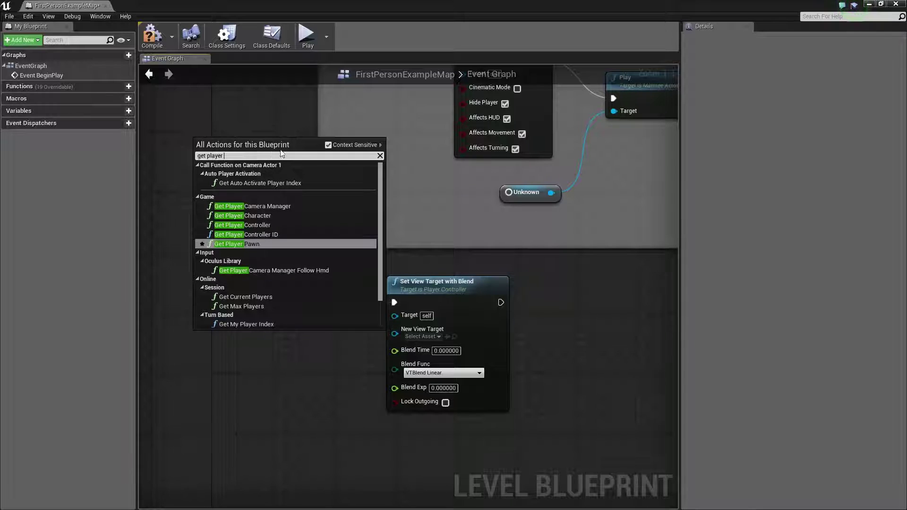
pyautogui.click(253, 224)
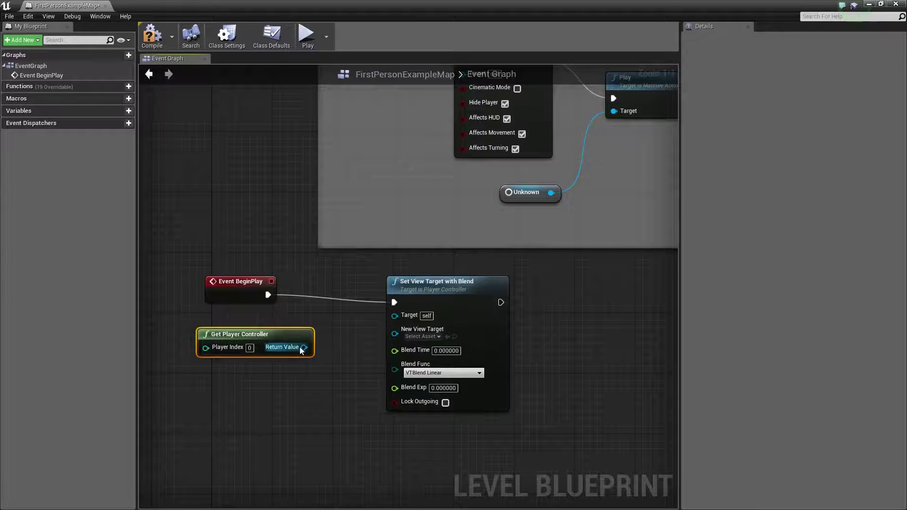
# Connect the Get Player Controller node's Return Value to the Target of Set View Target with Blend
pyautogui.moveTo(304, 348); pyautogui.dragTo(396, 316)
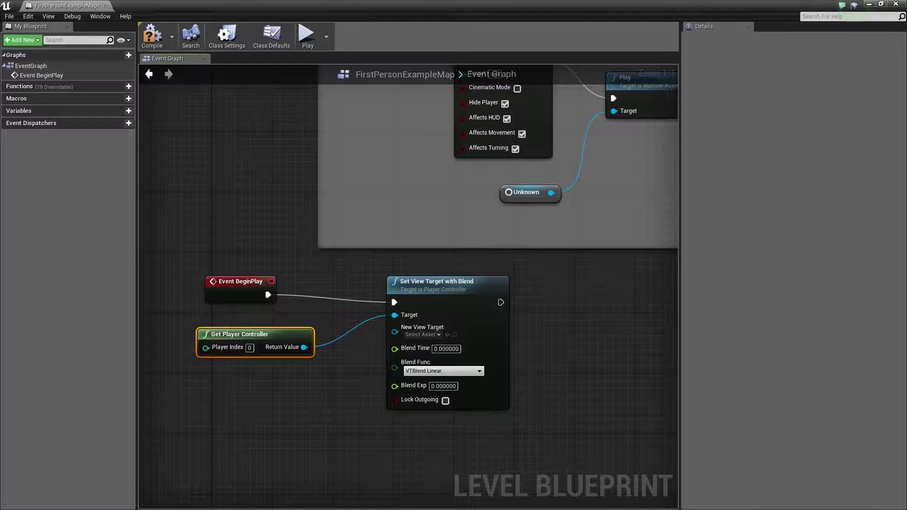
pyautogui.click(439, 335)
pyautogui.click(440, 337)
# Add a reference to the selected CameraActor in the Level Blueprint and connect it to New View Target
pyautogui.moveTo(450, 4); pyautogui.dragTo(526, 230)
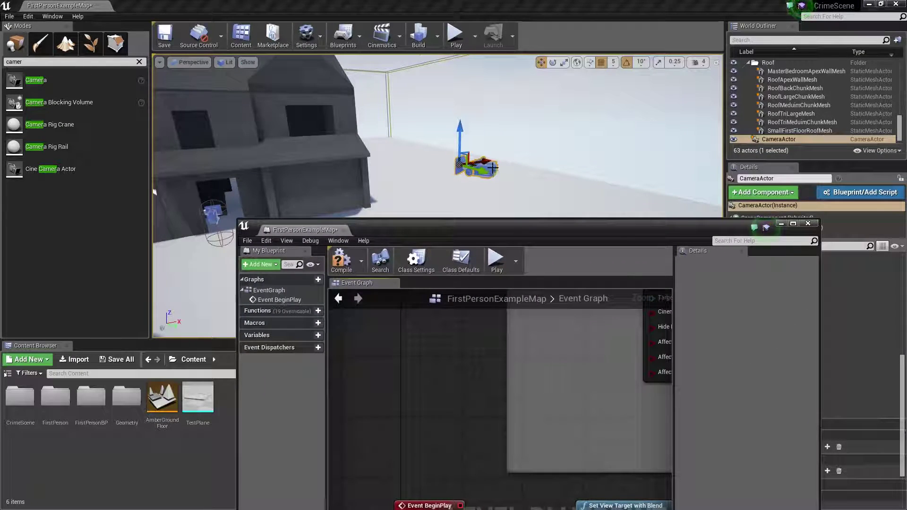
pyautogui.rightClick(415, 390)
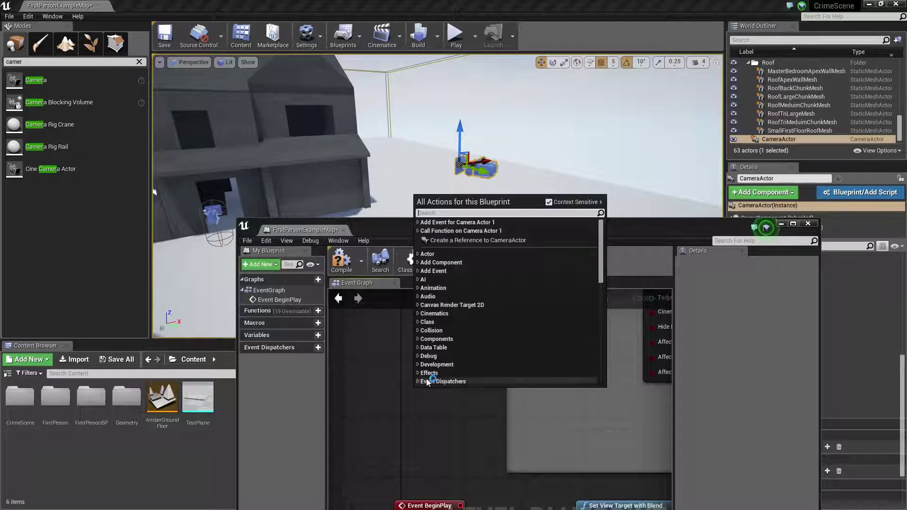
pyautogui.click(475, 239)
pyautogui.click(793, 223)
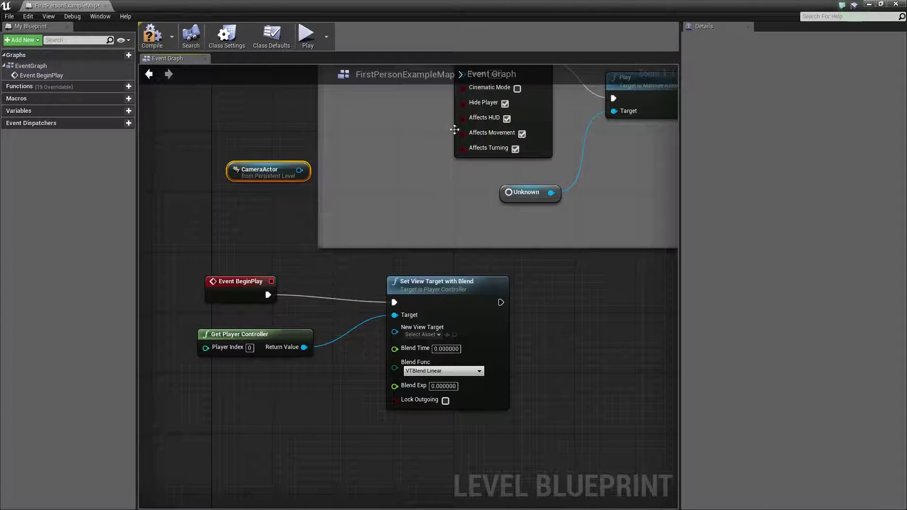
pyautogui.moveTo(278, 171); pyautogui.dragTo(398, 332)
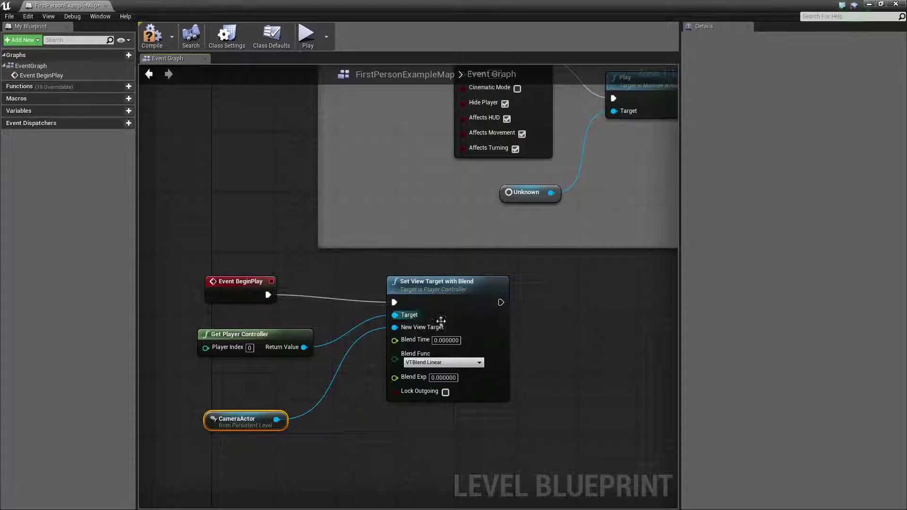
# Delete the leftover Unknown, Set Cinematic Mode and Play nodes from the Cut Scene comment and compile the blueprint
pyautogui.click(534, 192)
pyautogui.press('Delete')
pyautogui.click(543, 113)
pyautogui.press('Delete')
pyautogui.click(626, 94)
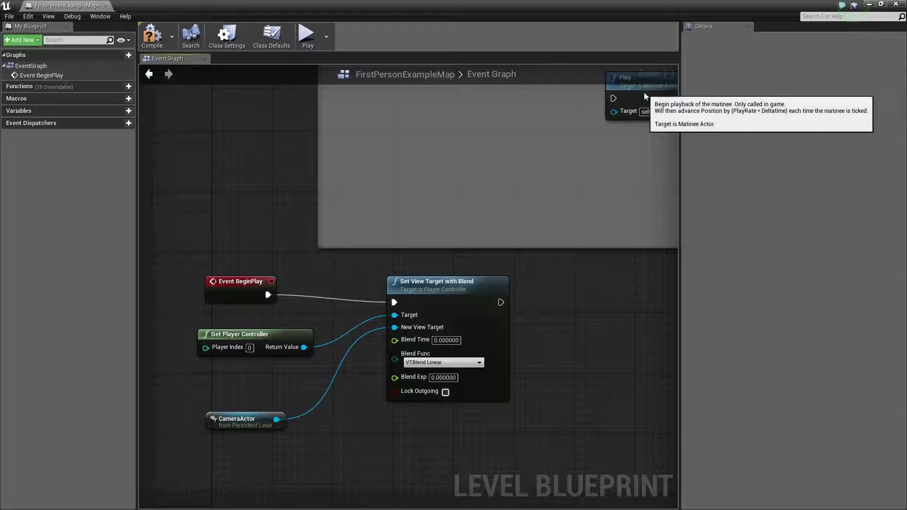
pyautogui.press('Delete')
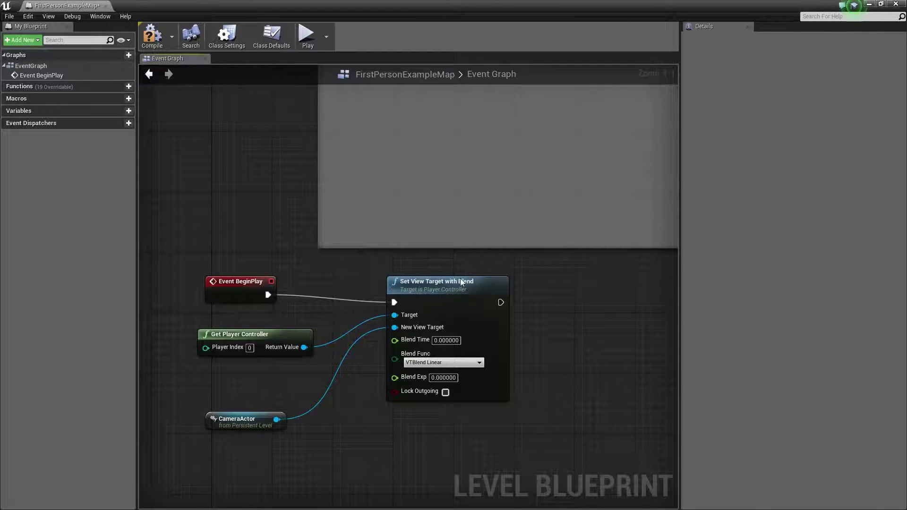
pyautogui.click(151, 34)
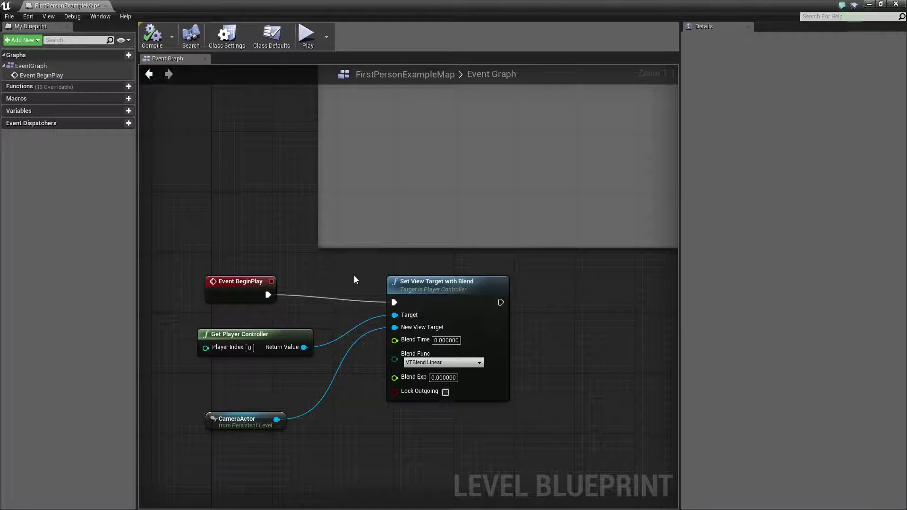
# Group the BeginPlay nodes in a comment titled "Camera Render 1", placed clear below the Cut Scene comment, and compile and close the blueprint
pyautogui.scroll(-5, 350, 292)
pyautogui.moveTo(280, 251); pyautogui.dragTo(494, 338)
pyautogui.press('c')
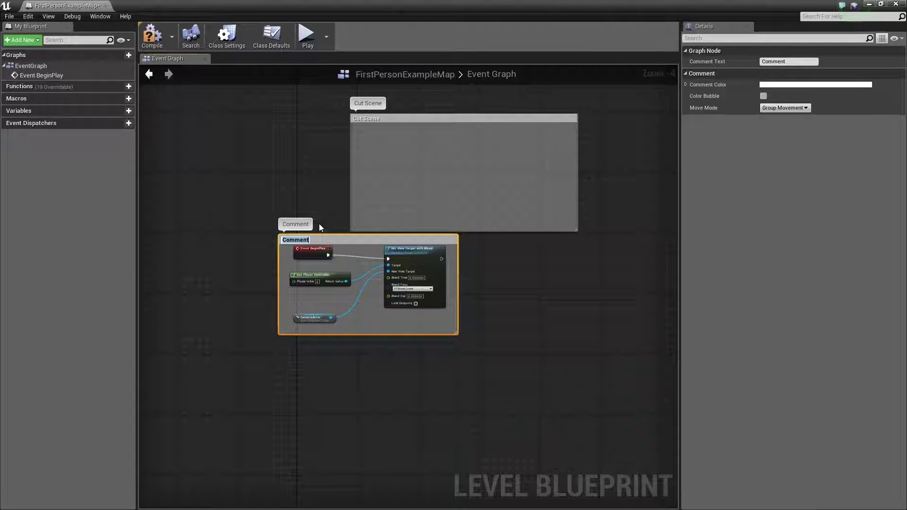
pyautogui.write('Camera Render 1')
pyautogui.press('Return')
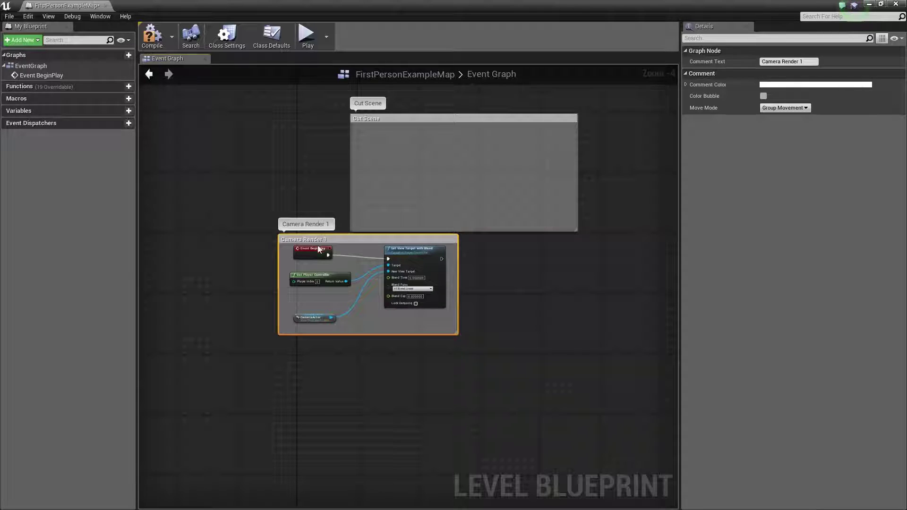
pyautogui.moveTo(346, 242); pyautogui.dragTo(339, 303)
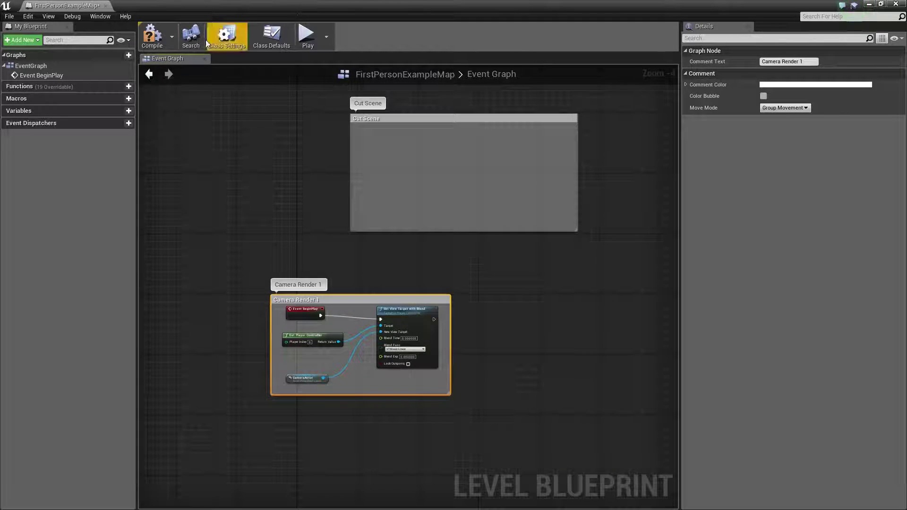
pyautogui.click(152, 35)
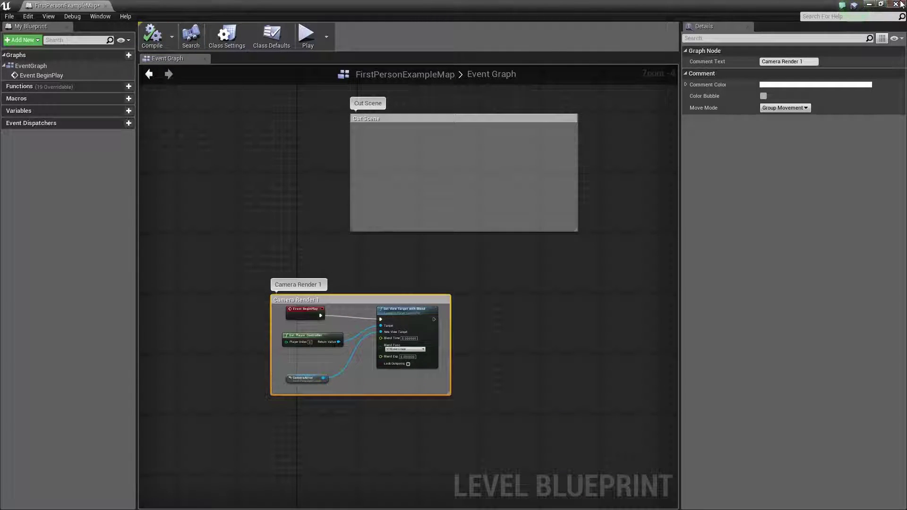
pyautogui.click(897, 4)
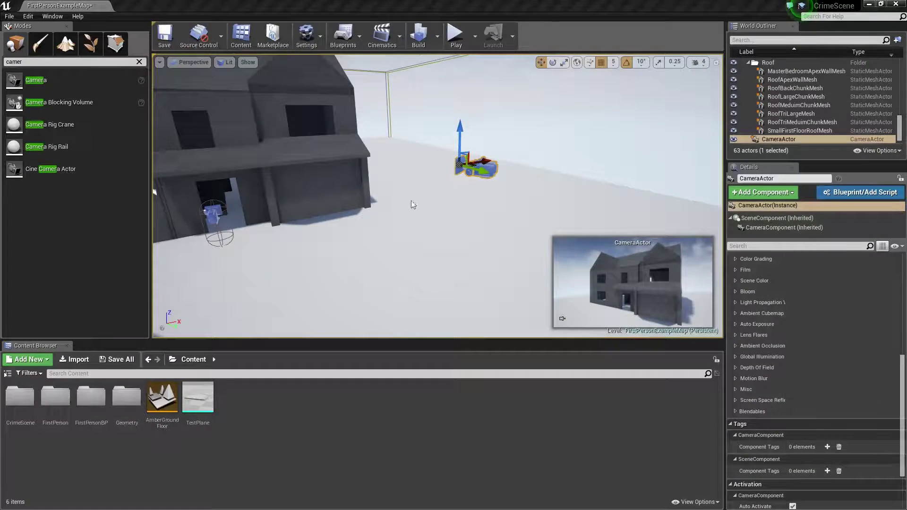
# Play-test the camera view in the selected viewport and in a New Editor Window (PIE), ending each session
pyautogui.click(463, 36)
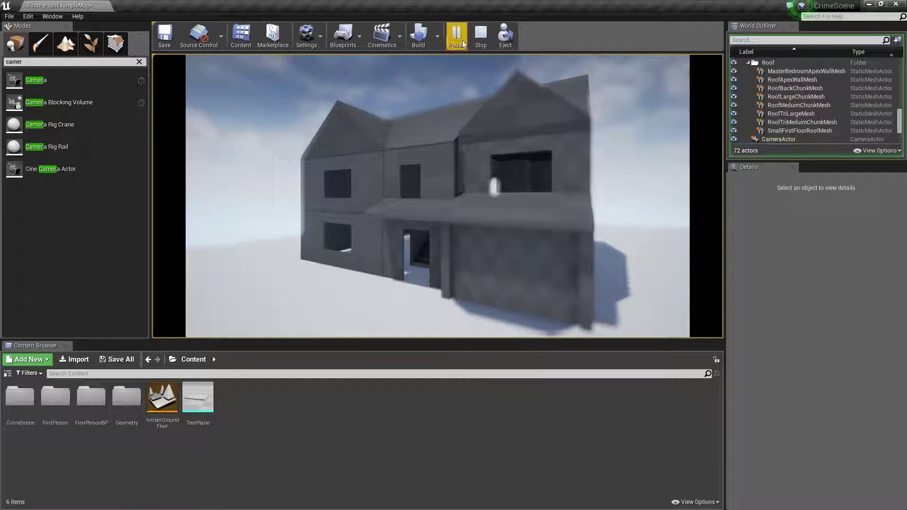
pyautogui.click(482, 38)
pyautogui.click(475, 36)
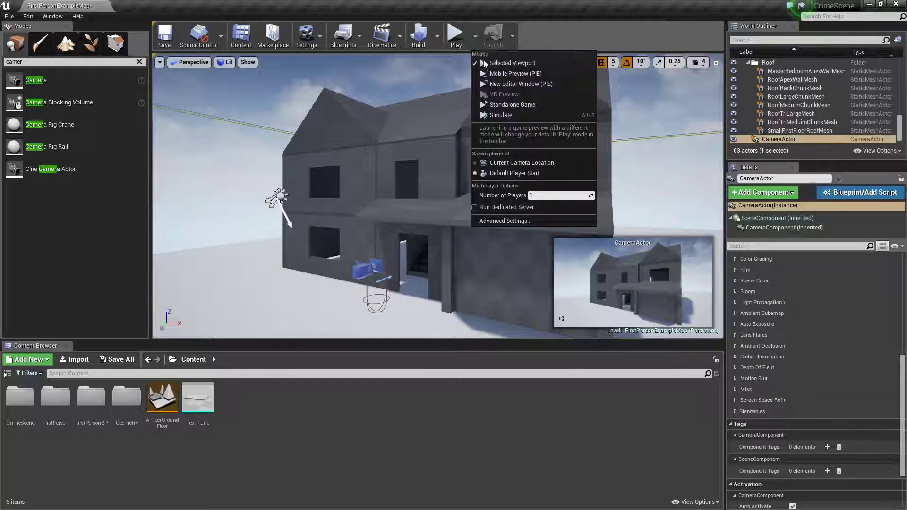
pyautogui.click(532, 83)
pyautogui.moveTo(897, 128); pyautogui.dragTo(906, 128)
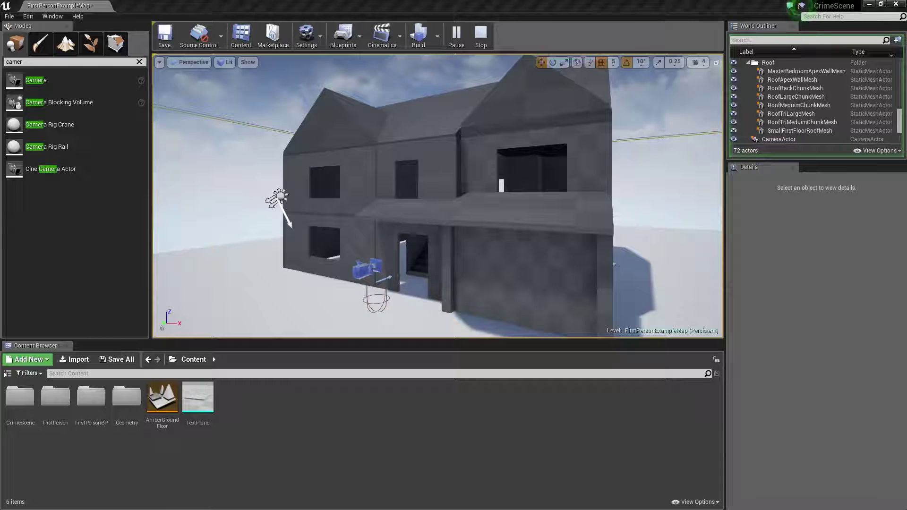
pyautogui.moveTo(906, 62); pyautogui.dragTo(467, 69)
pyautogui.click(648, 71)
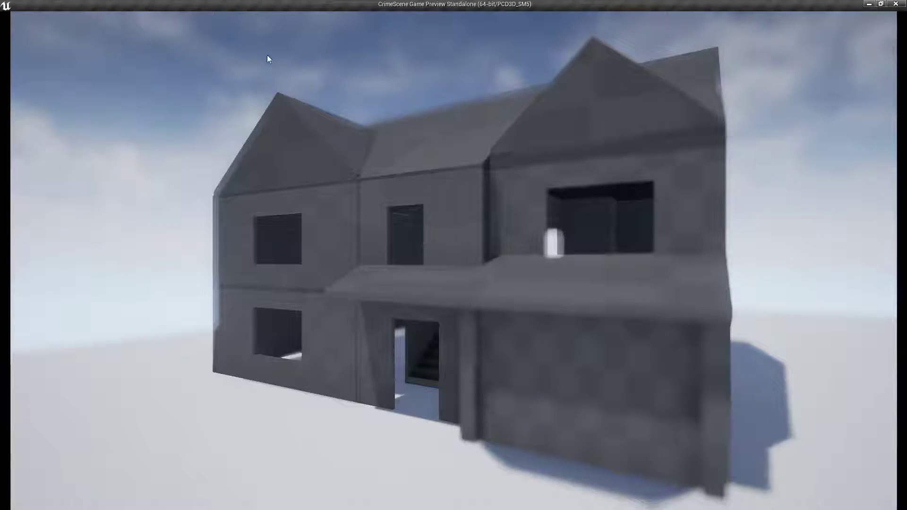
pyautogui.click(896, 4)
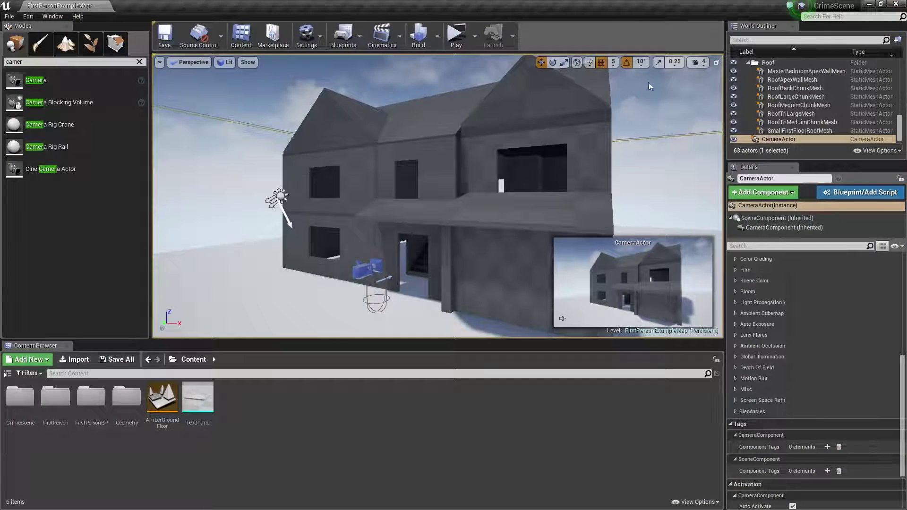
# Play the level in the Selected Viewport and capture the camera view with the console command HighResShot 2
pyautogui.click(476, 40)
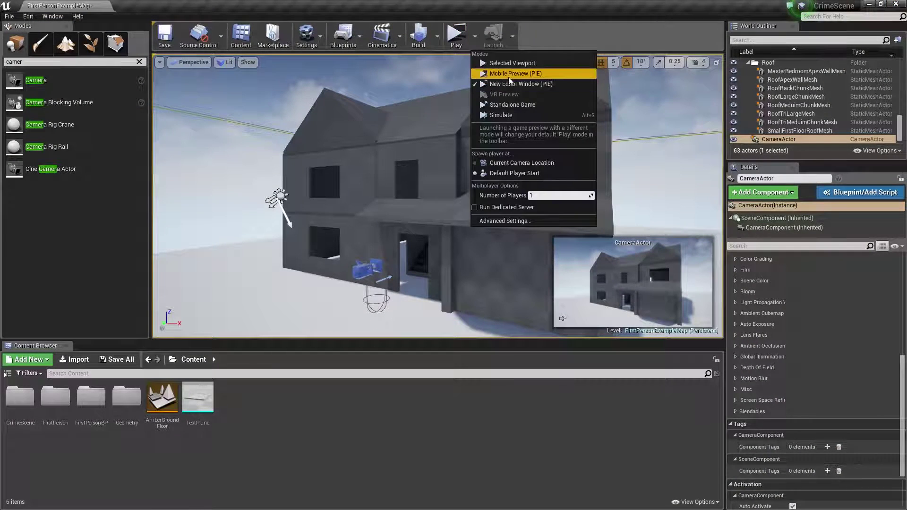
pyautogui.click(514, 64)
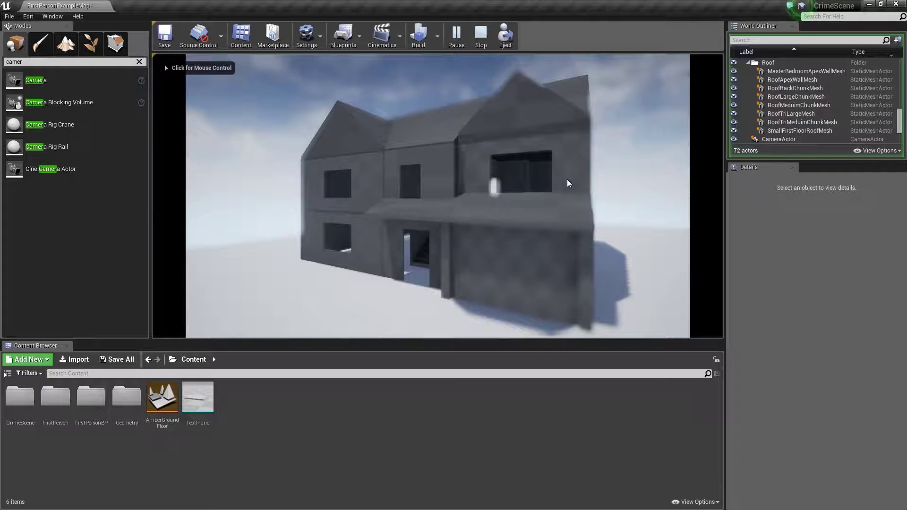
pyautogui.press('`')
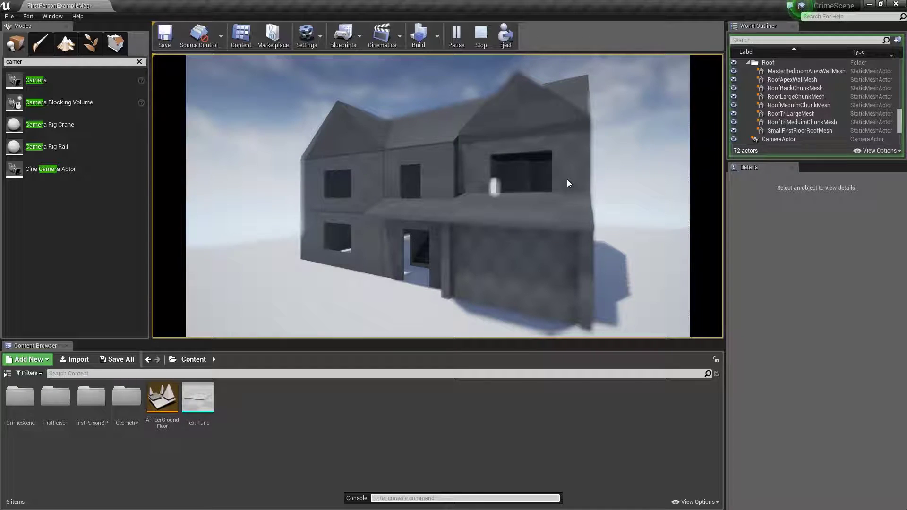
pyautogui.write('high')
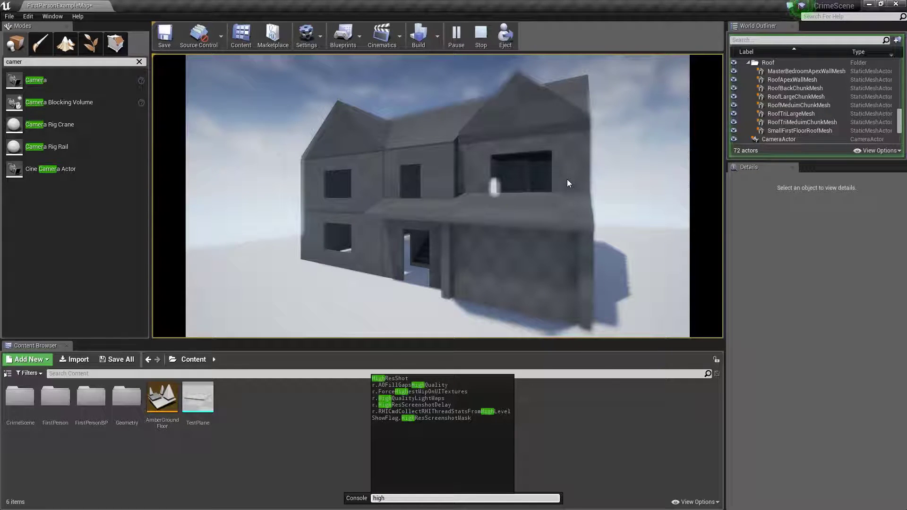
pyautogui.press('Up')
pyautogui.press('Up')
pyautogui.press('Up')
pyautogui.press('Up')
pyautogui.press('Up')
pyautogui.press('Up')
pyautogui.press('Up')
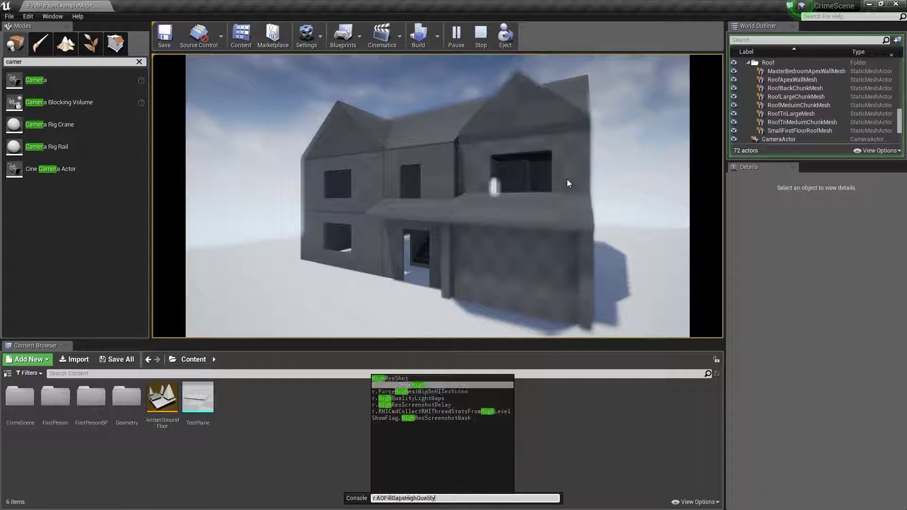
pyautogui.write('2')
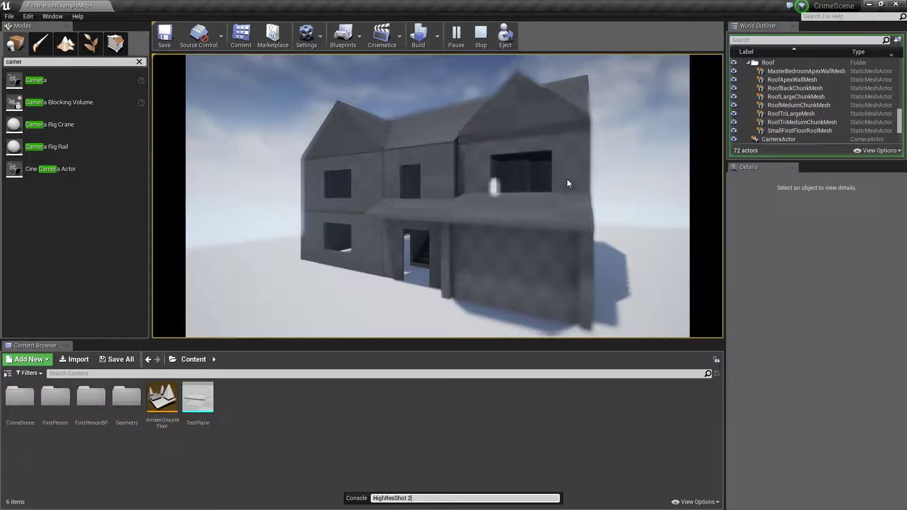
pyautogui.press('Return')
# View the saved high-resolution screenshot from its folder and examine its file properties
pyautogui.click(673, 489)
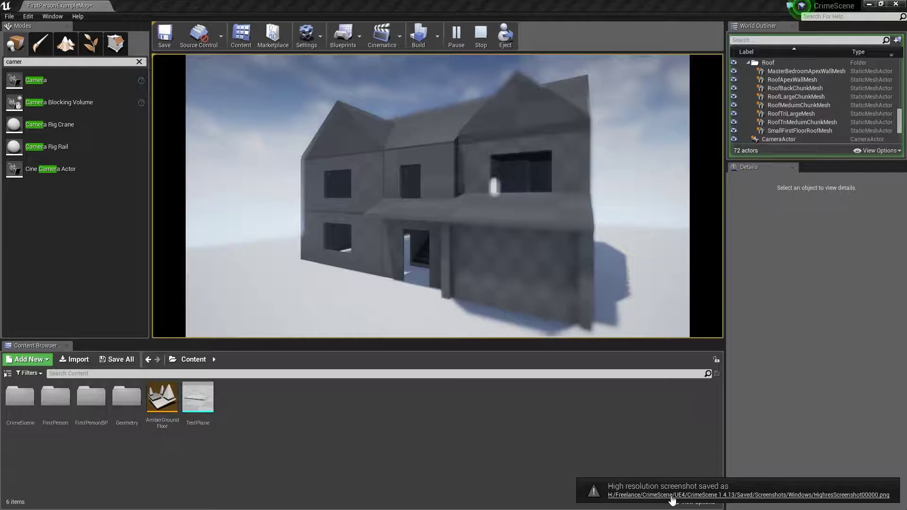
pyautogui.doubleClick(481, 222)
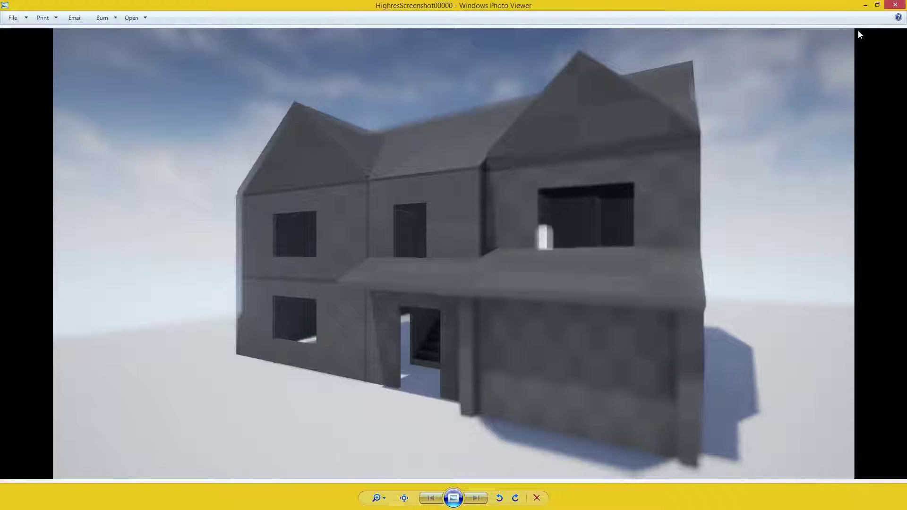
pyautogui.click(894, 4)
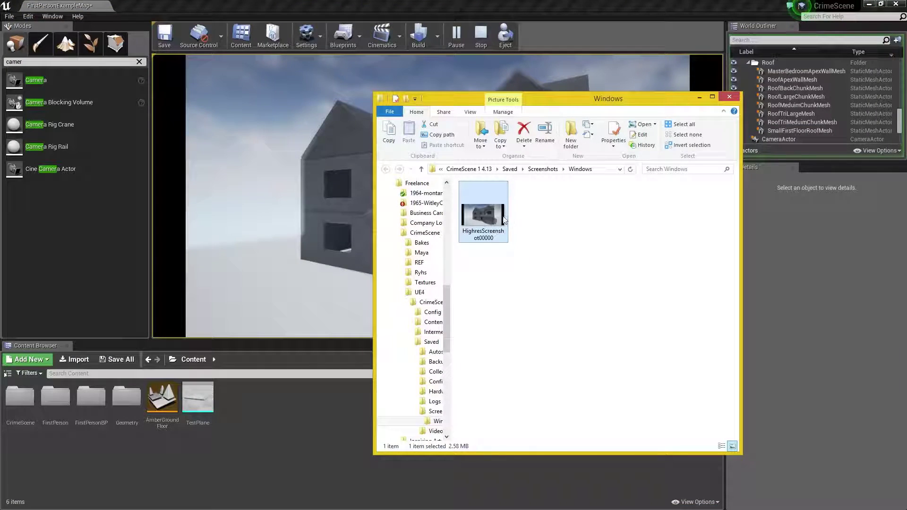
pyautogui.rightClick(494, 219)
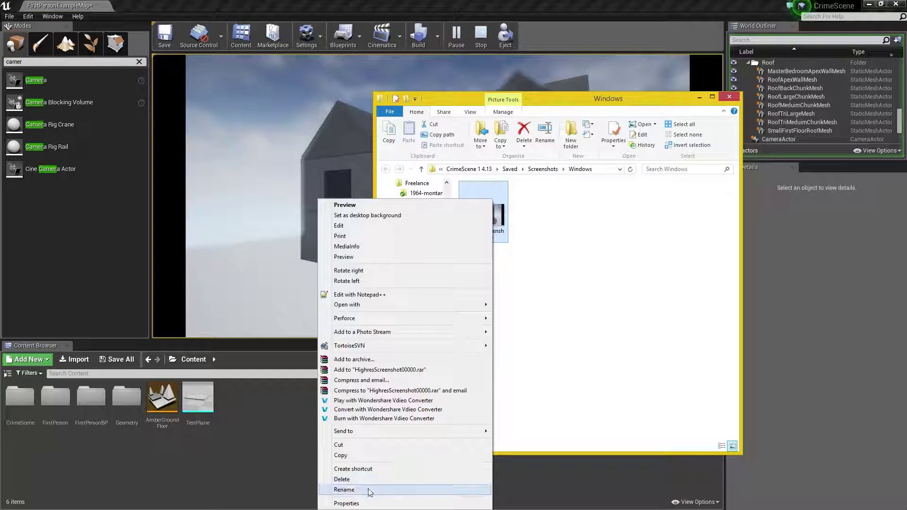
pyautogui.click(358, 504)
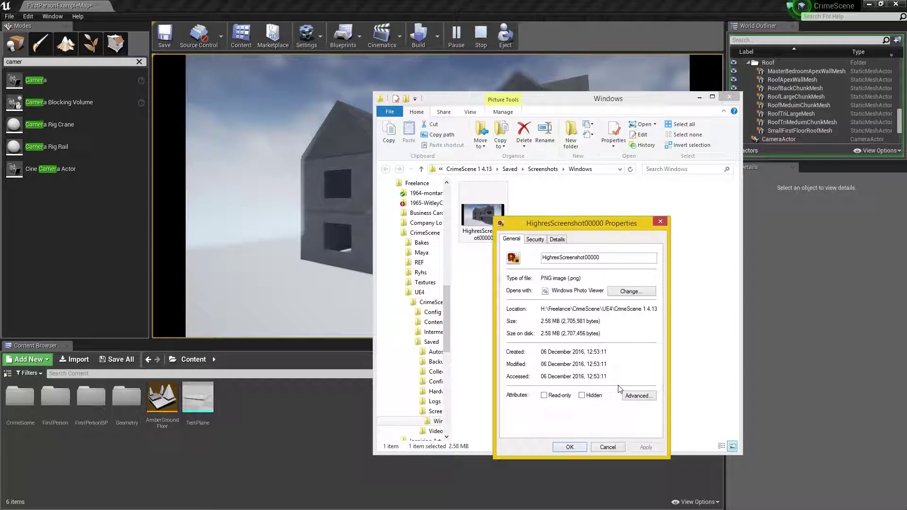
pyautogui.click(660, 222)
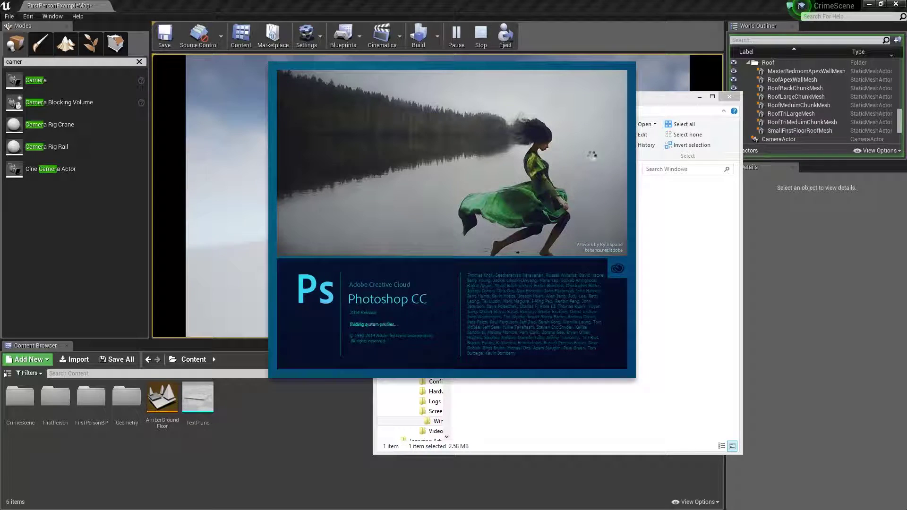
# Switch to Photoshop and open HighresScreenshot00000.png from the screenshots folder in it
pyautogui.click(686, 271)
pyautogui.click(688, 274)
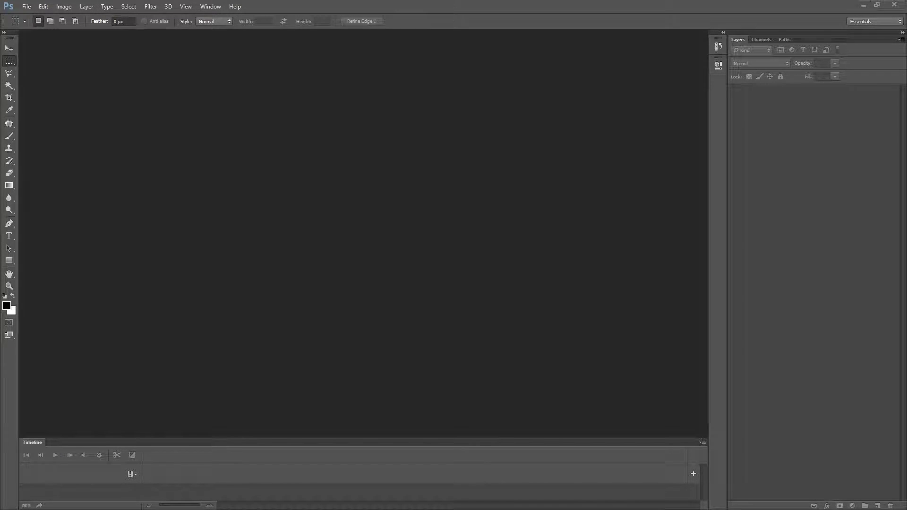
pyautogui.hotkey('alt', 'Tab')
pyautogui.click(478, 217)
pyautogui.doubleClick(477, 216)
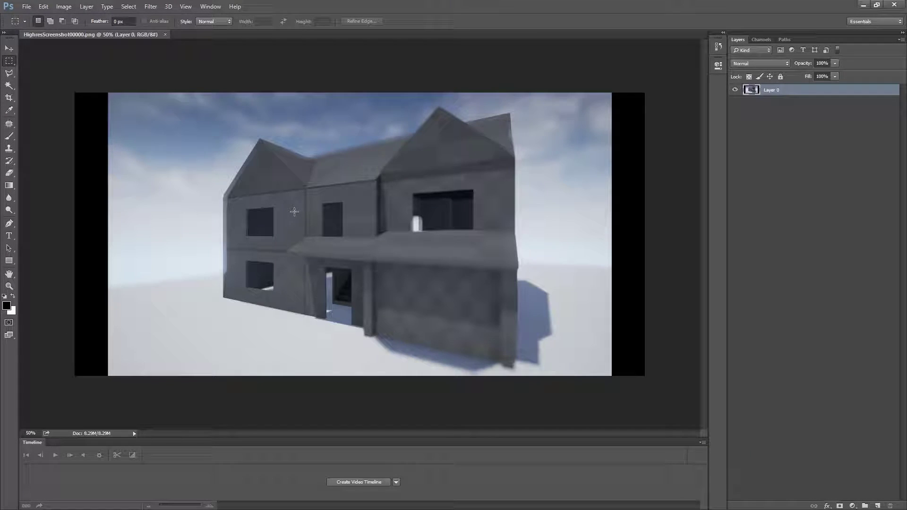
# Try resizing the screenshot to 1920 by 1080 pixels without keeping its proportions, and undo the resize
pyautogui.click(64, 6)
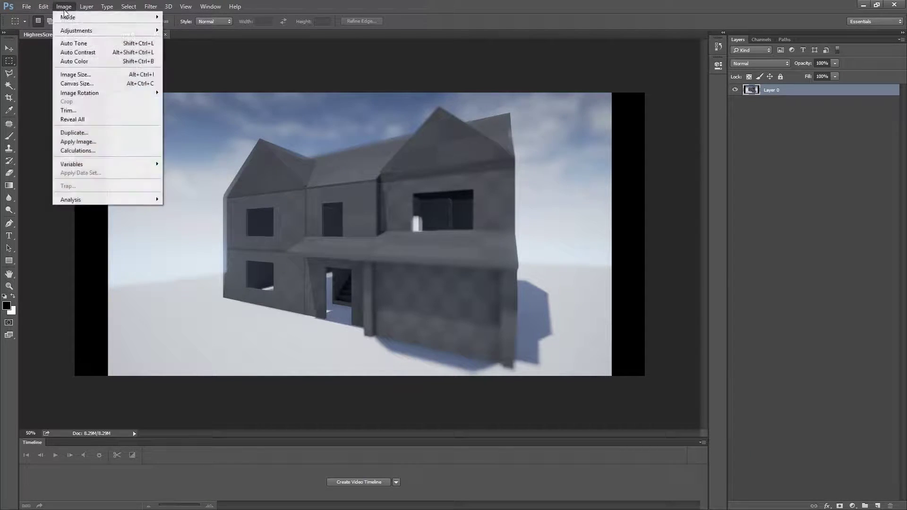
pyautogui.click(106, 78)
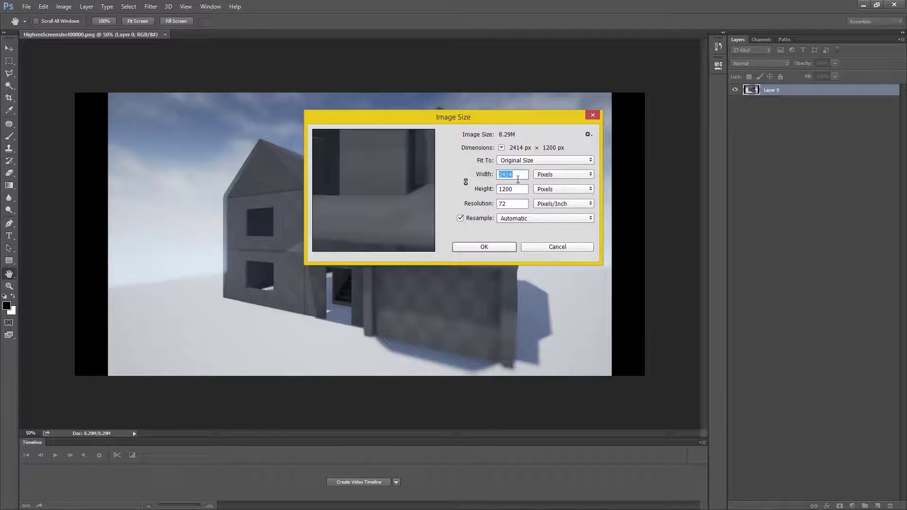
pyautogui.write('1920')
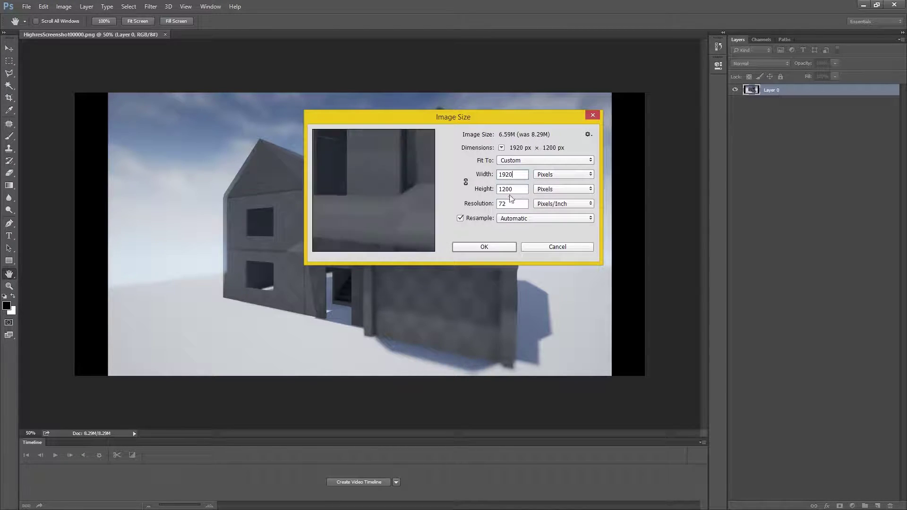
pyautogui.press('Tab')
pyautogui.write('1080')
pyautogui.click(504, 246)
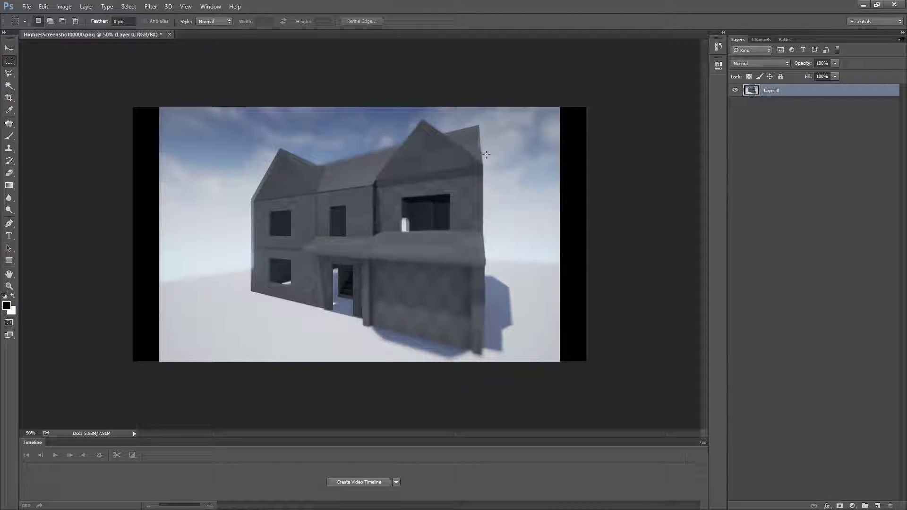
pyautogui.hotkey('ctrl', 'z')
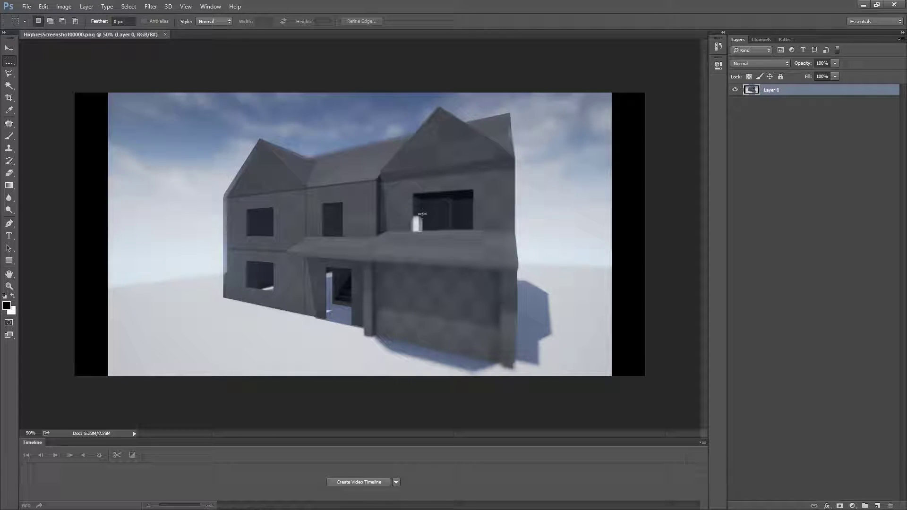
# Create a new 1920 by 1080 pixel document with a transparent background and paste a copy of the whole screenshot into it
pyautogui.click(26, 7)
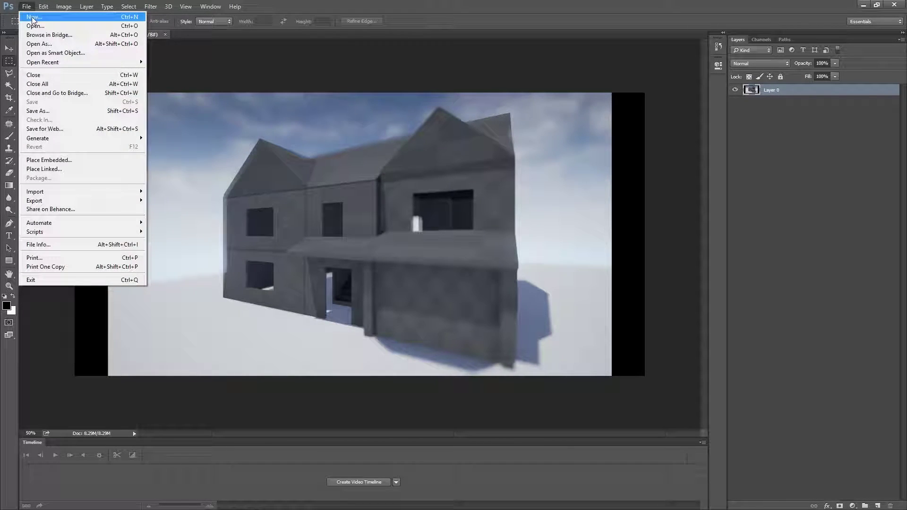
pyautogui.click(32, 18)
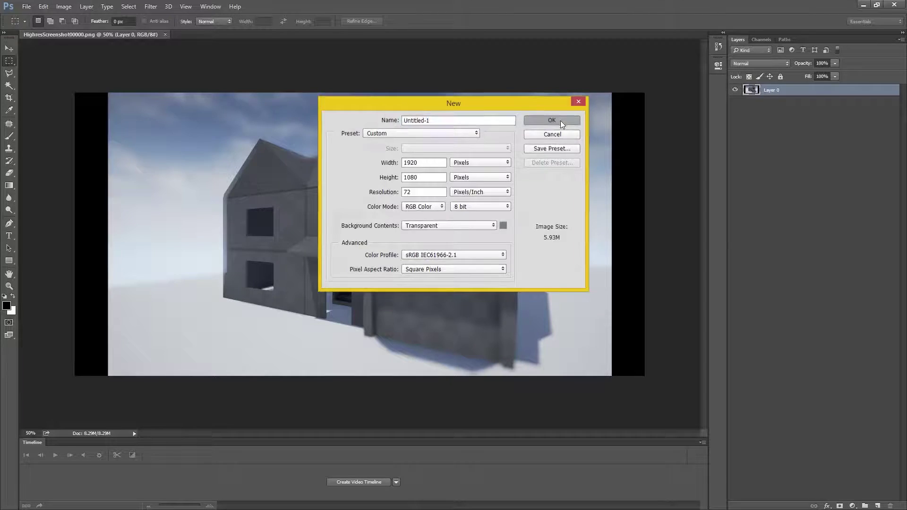
pyautogui.click(552, 121)
pyautogui.click(101, 34)
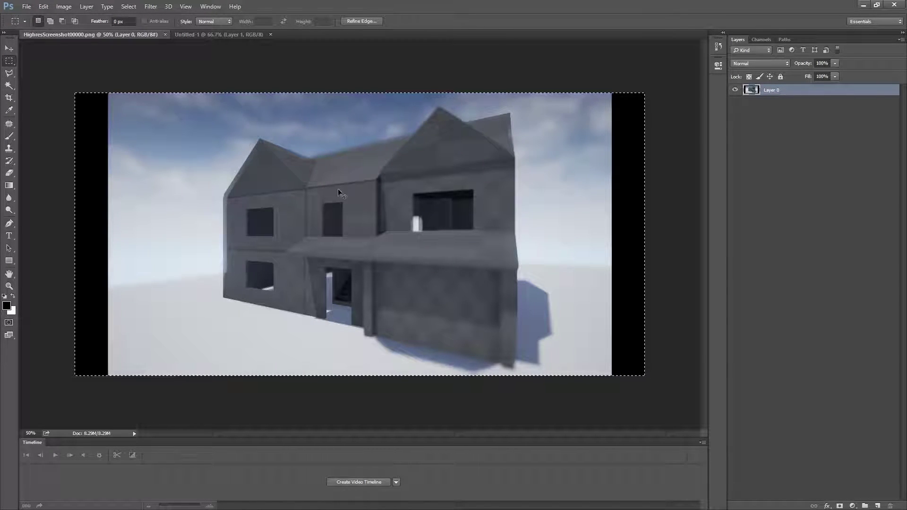
pyautogui.click(219, 34)
pyautogui.hotkey('ctrl', 'v')
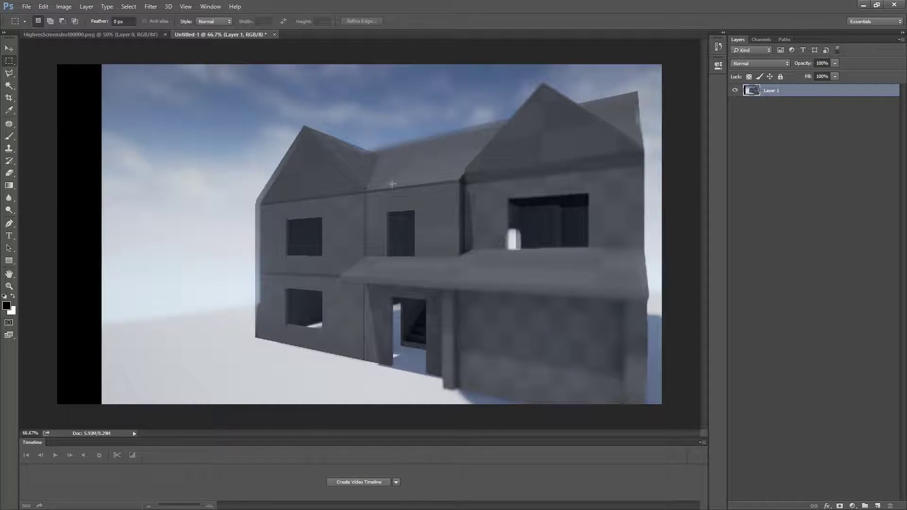
# Scale the pasted layer to about 90% so it fits the canvas height, and center it to hide the black side bars
pyautogui.keyDown('alt'); pyautogui.scroll(-3, 407, 236); pyautogui.keyUp('alt')
pyautogui.hotkey('ctrl', 't')
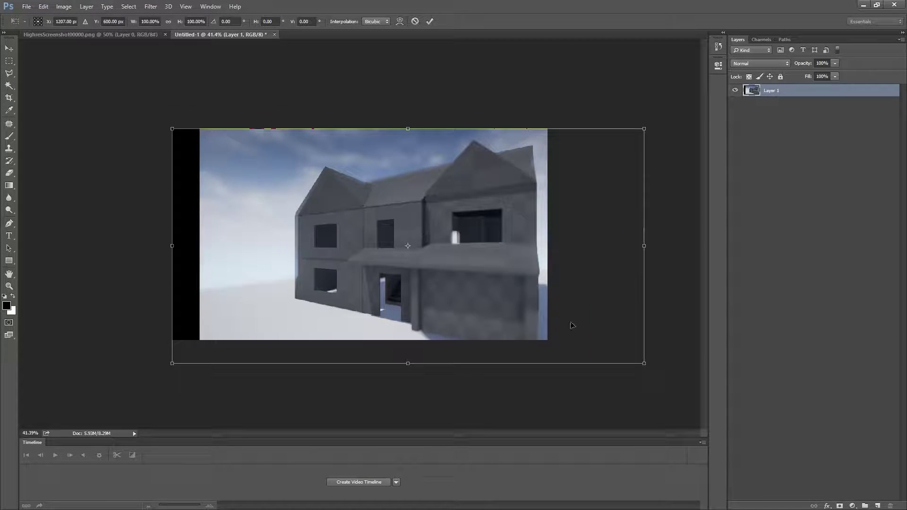
pyautogui.moveTo(645, 366); pyautogui.dragTo(593, 358)
pyautogui.moveTo(465, 235); pyautogui.dragTo(446, 241)
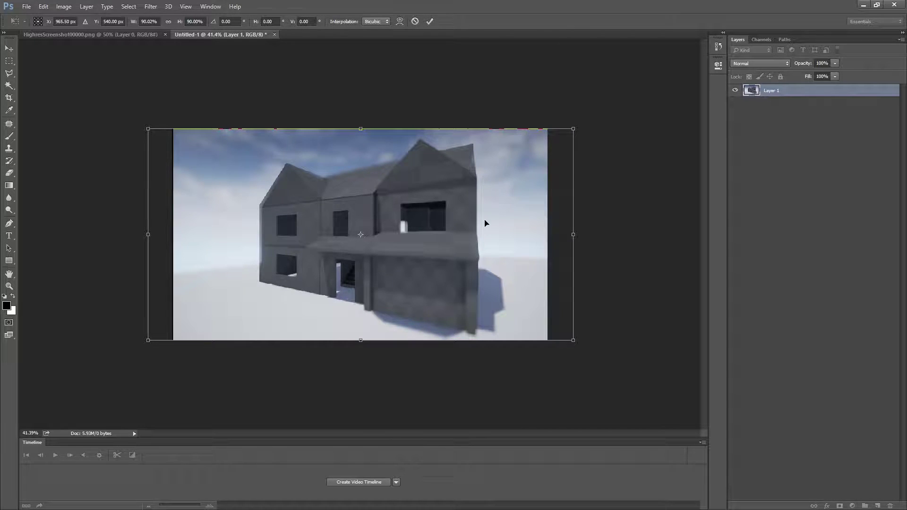
pyautogui.press('Return')
pyautogui.press('m')
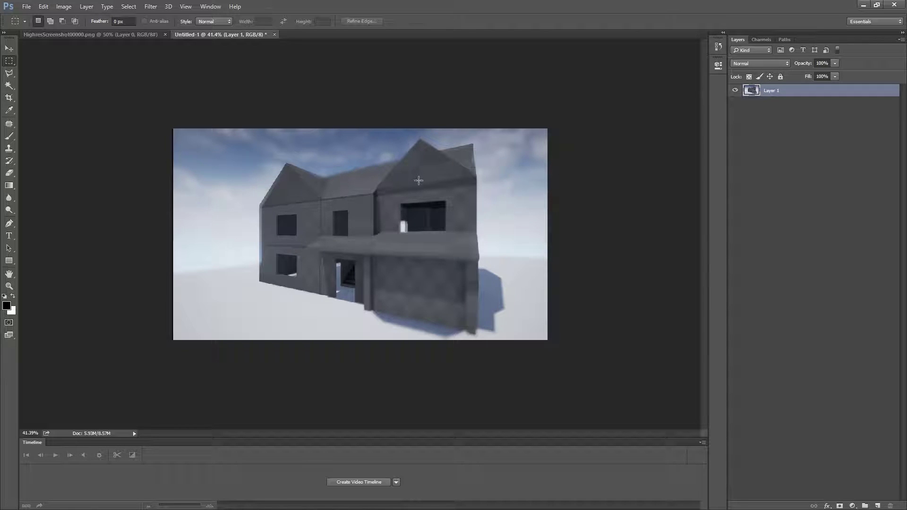
# Close the new document without saving it and close HighresScreenshot00000.png
pyautogui.click(274, 34)
pyautogui.click(454, 197)
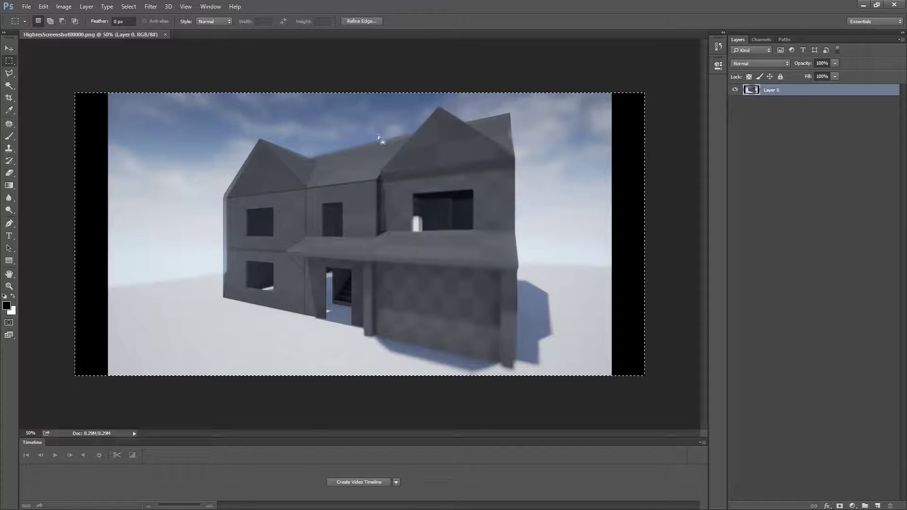
pyautogui.click(165, 35)
# Switch back to Unreal Editor, put the screenshots folder window away, and end the running play session
pyautogui.click(868, 5)
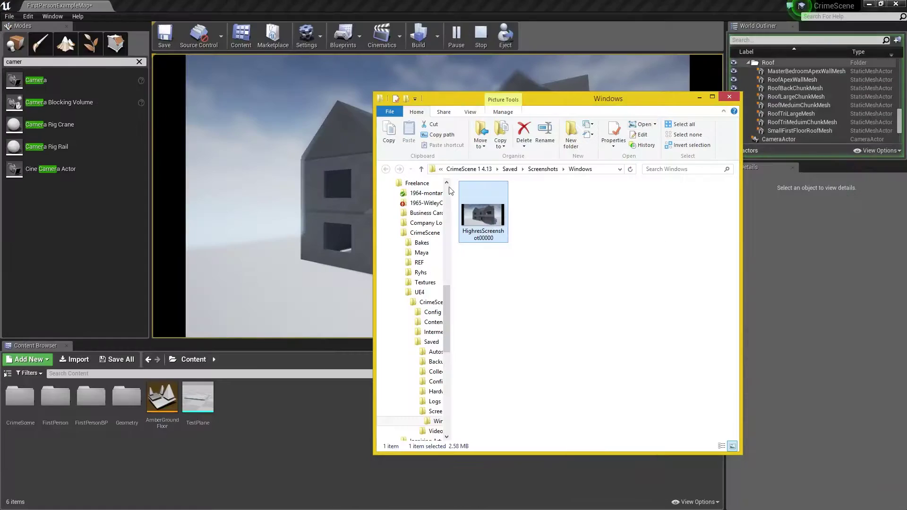
pyautogui.click(699, 98)
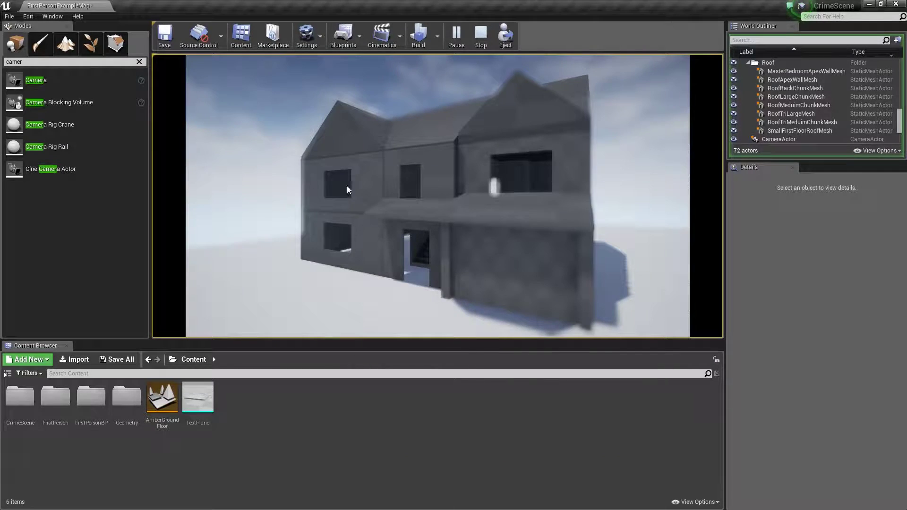
pyautogui.click(482, 37)
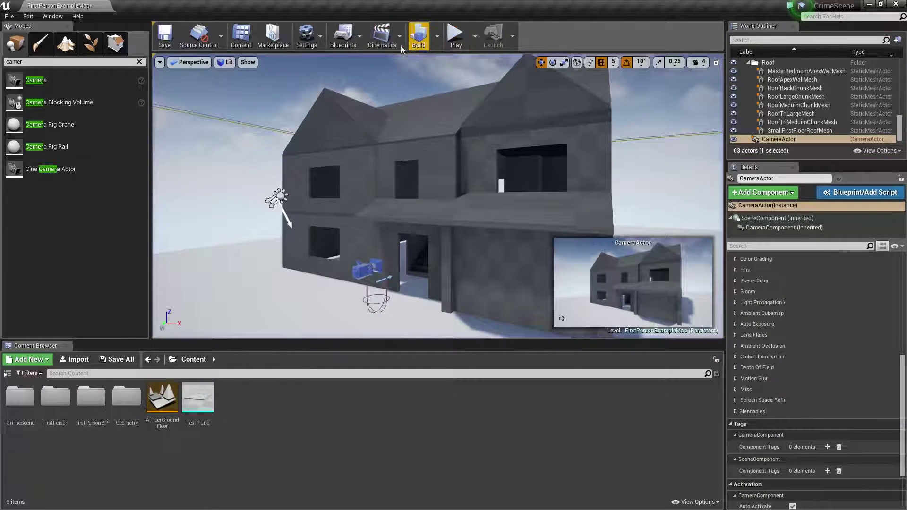
# Open the Level Blueprint and disconnect Event BeginPlay from the Set View Target with Blend node in Camera Render 1
pyautogui.click(343, 36)
pyautogui.moveTo(364, 97)
pyautogui.click(367, 116)
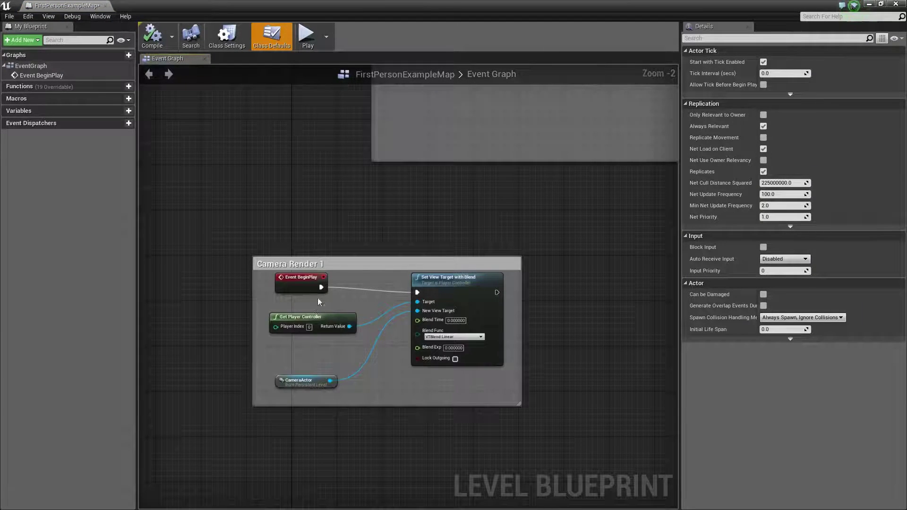
pyautogui.keyDown('alt'); pyautogui.click(319, 288); pyautogui.keyUp('alt')
# Move the Event BeginPlay node into the Cut Scene comment box, compile the Level Blueprint and close it
pyautogui.moveTo(387, 262); pyautogui.dragTo(394, 279, button='right')
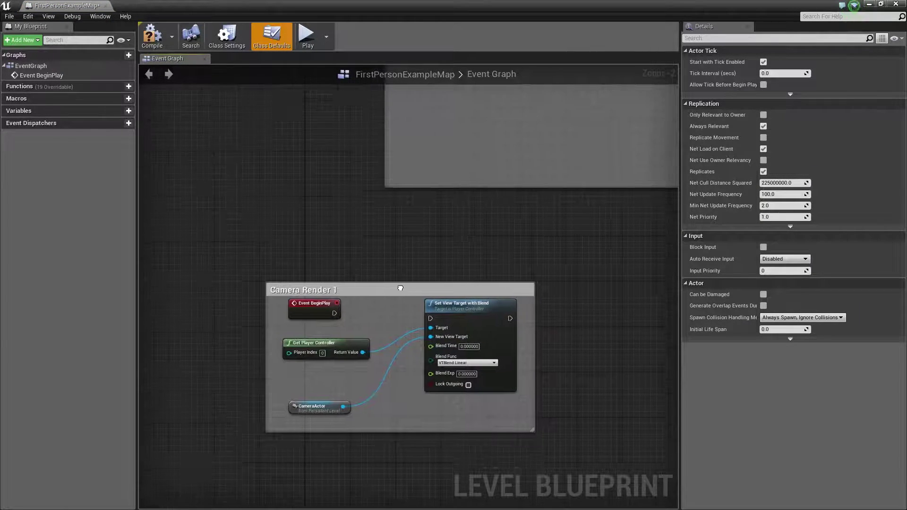
pyautogui.moveTo(307, 294); pyautogui.dragTo(413, 167)
pyautogui.moveTo(478, 156); pyautogui.dragTo(456, 318, button='right')
pyautogui.moveTo(384, 347); pyautogui.dragTo(392, 217)
pyautogui.moveTo(392, 218); pyautogui.dragTo(517, 216, button='right')
pyautogui.moveTo(526, 165); pyautogui.dragTo(469, 220, button='right')
pyautogui.click(150, 40)
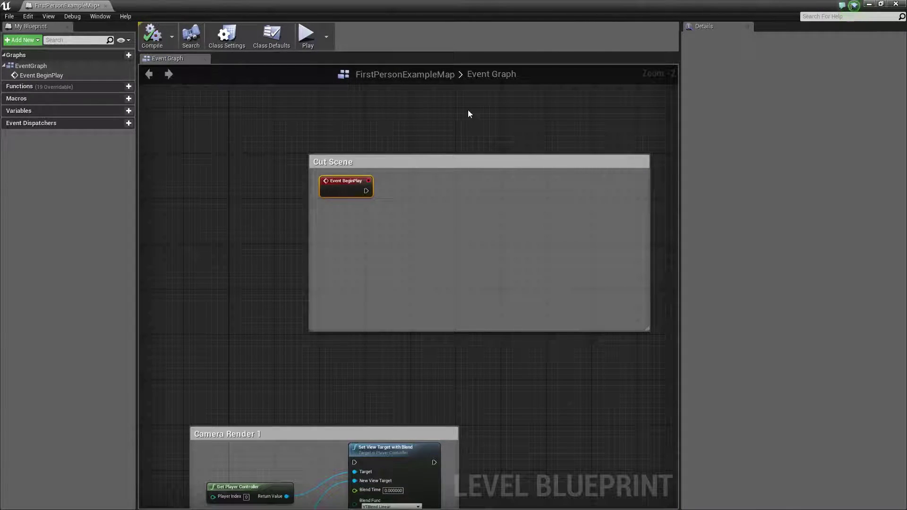
pyautogui.click(896, 4)
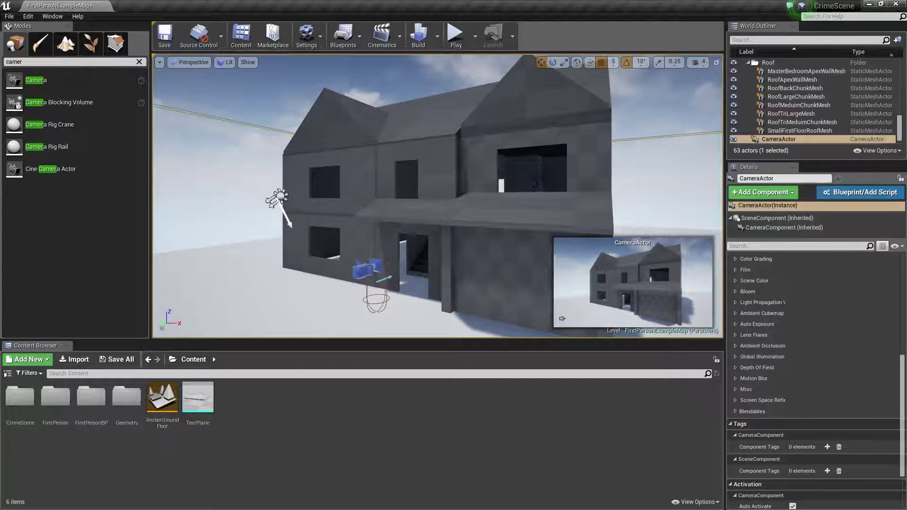
# Turn off the CameraActor's Depth of Field overrides, including Method, Aperture F-stop, Focal Distance, Scale, Max Bokeh Size and Near Blur Size
pyautogui.press('f')
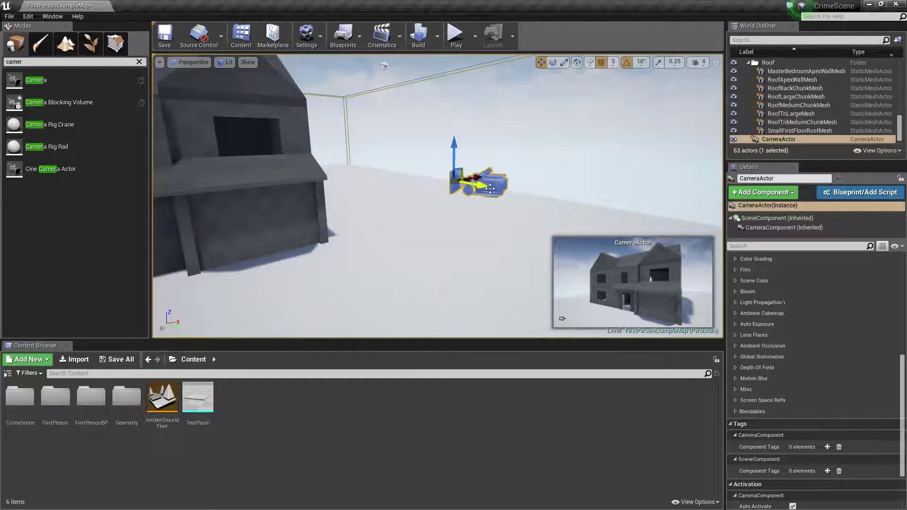
pyautogui.click(734, 368)
pyautogui.click(747, 379)
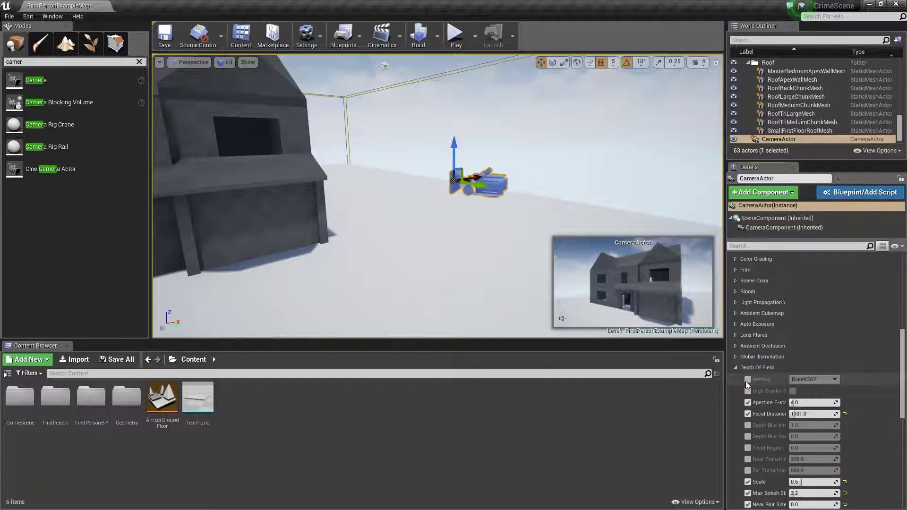
pyautogui.click(748, 402)
pyautogui.click(748, 413)
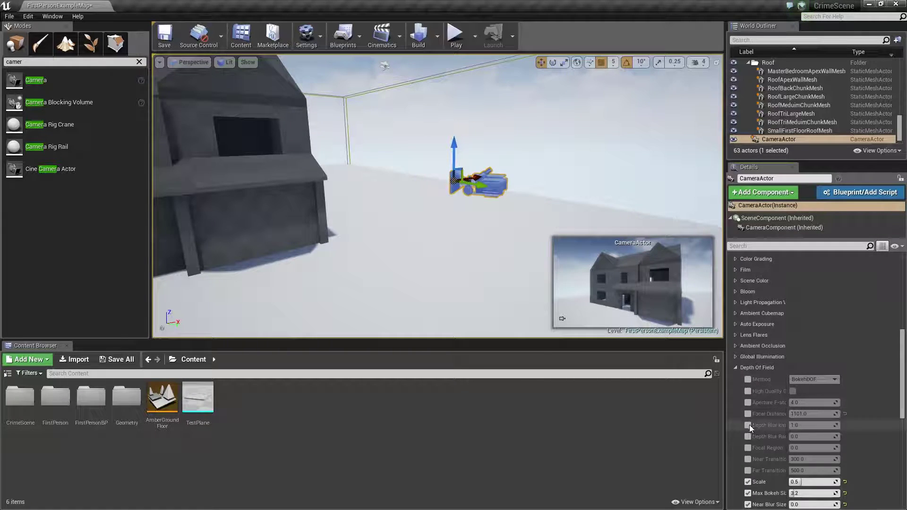
pyautogui.click(748, 481)
pyautogui.click(747, 494)
pyautogui.click(747, 505)
pyautogui.scroll(-2, 751, 475)
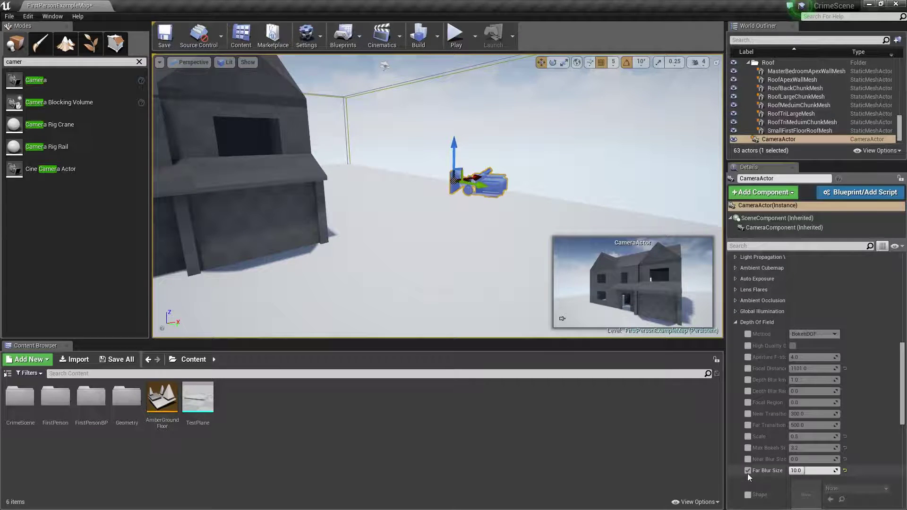
pyautogui.click(737, 322)
pyautogui.scroll(10, 809, 329)
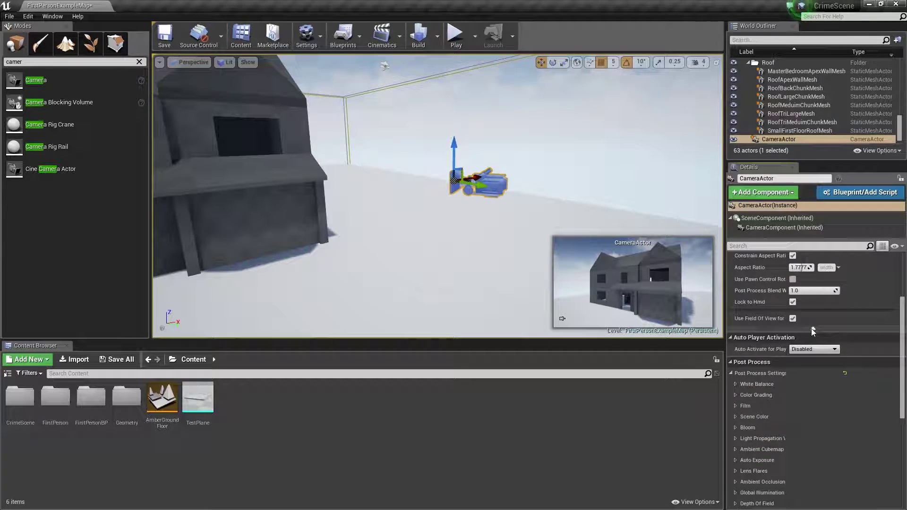
# Move the CameraActor to the left end of the house's front side and aim it straight at the front wall
pyautogui.moveTo(522, 233); pyautogui.dragTo(474, 227, button='right')
pyautogui.press('s')
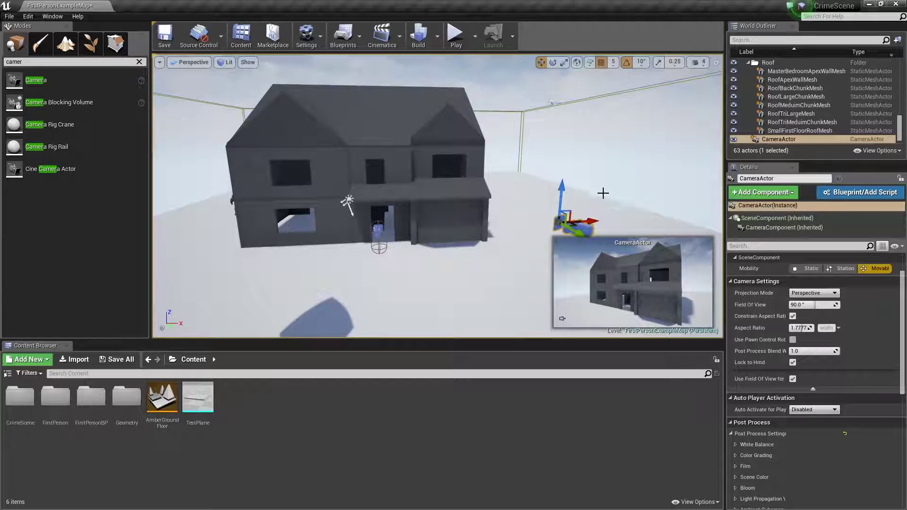
pyautogui.moveTo(596, 221); pyautogui.dragTo(432, 214)
pyautogui.press('e')
pyautogui.press('w')
pyautogui.moveTo(376, 230); pyautogui.dragTo(192, 240)
pyautogui.press('s')
pyautogui.press('a')
pyautogui.moveTo(261, 201); pyautogui.dragTo(256, 201, button='right')
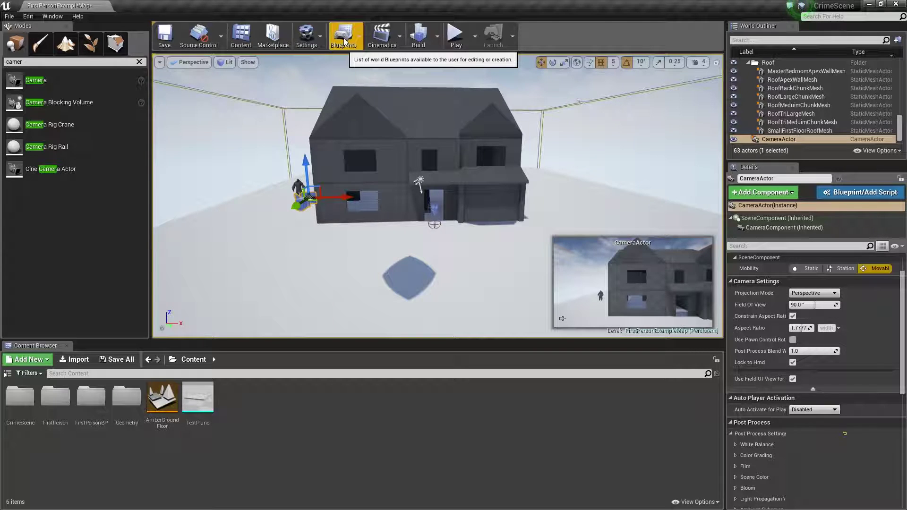
# Add a legacy Matinee to the level and move its editor window aside to uncover the camera in the viewport
pyautogui.click(382, 36)
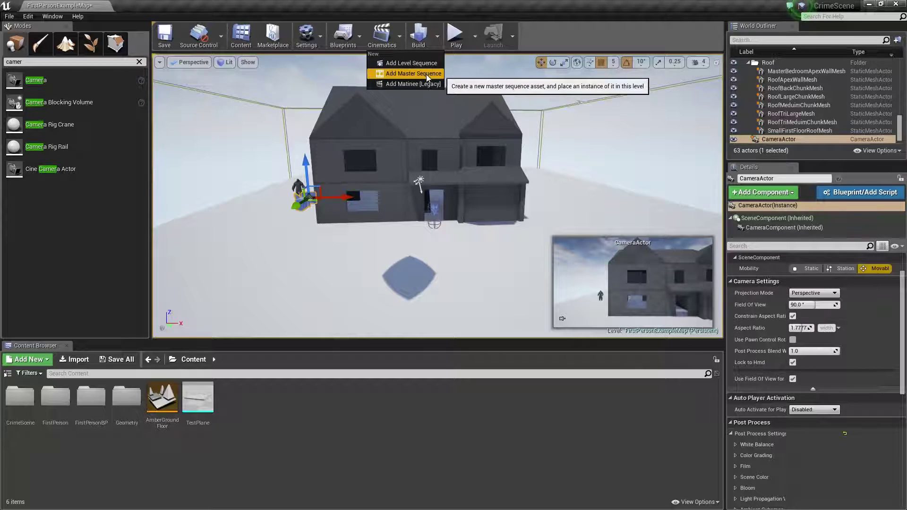
pyautogui.click(404, 84)
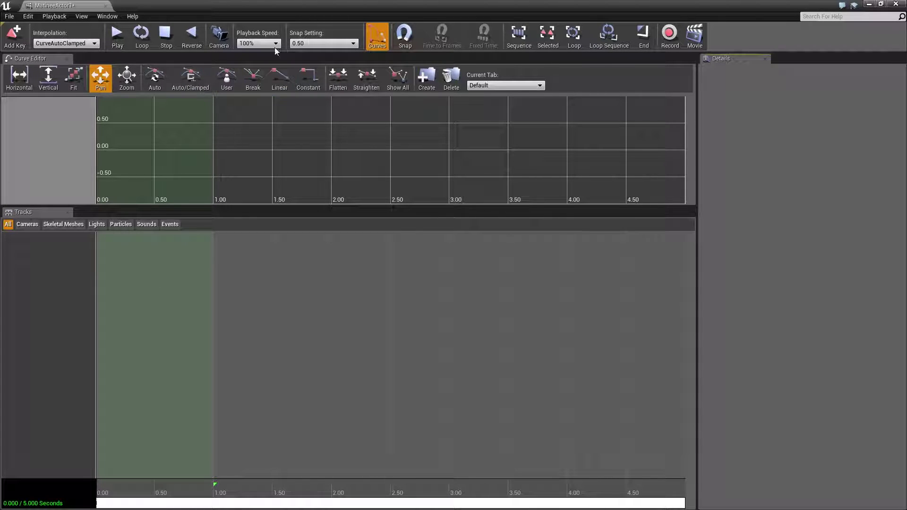
pyautogui.moveTo(242, 3); pyautogui.dragTo(705, 90)
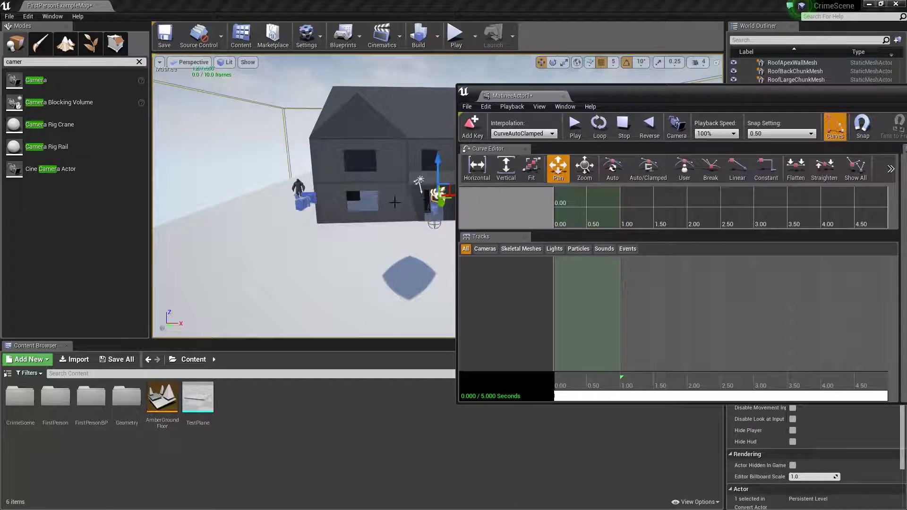
# Select the CameraActor and add a new camera group named Panfront for it in the Matinee tracks
pyautogui.click(303, 203)
pyautogui.rightClick(471, 273)
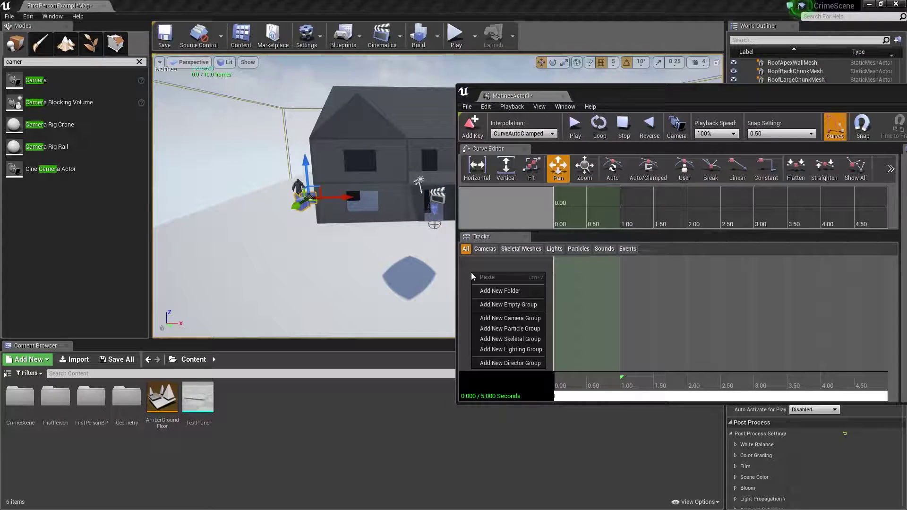
pyautogui.click(483, 263)
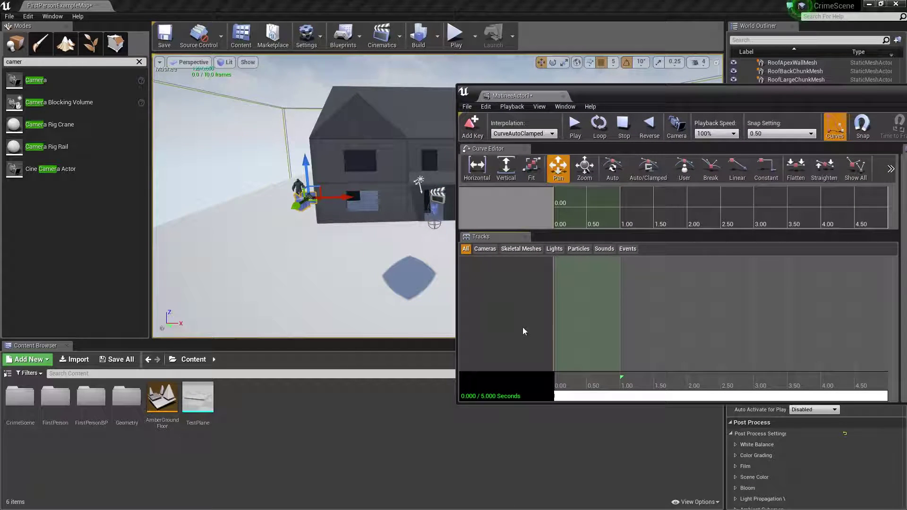
pyautogui.rightClick(509, 292)
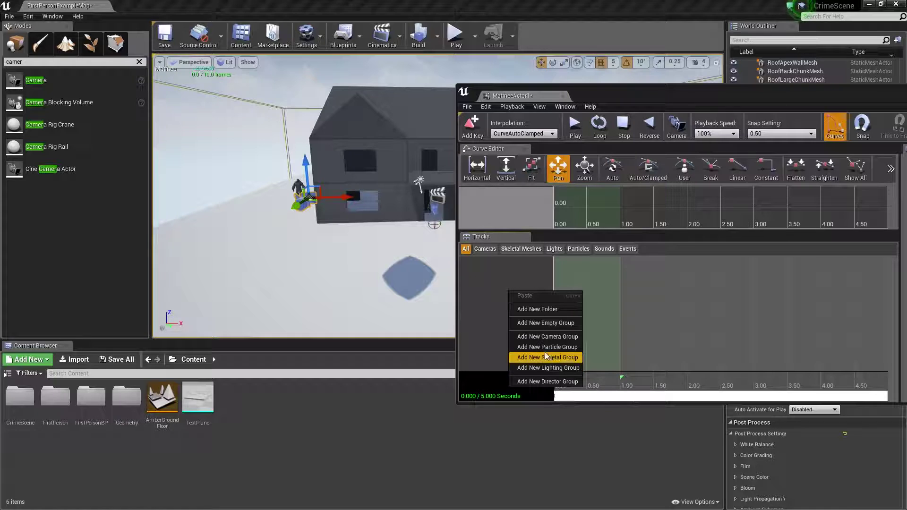
pyautogui.click(537, 337)
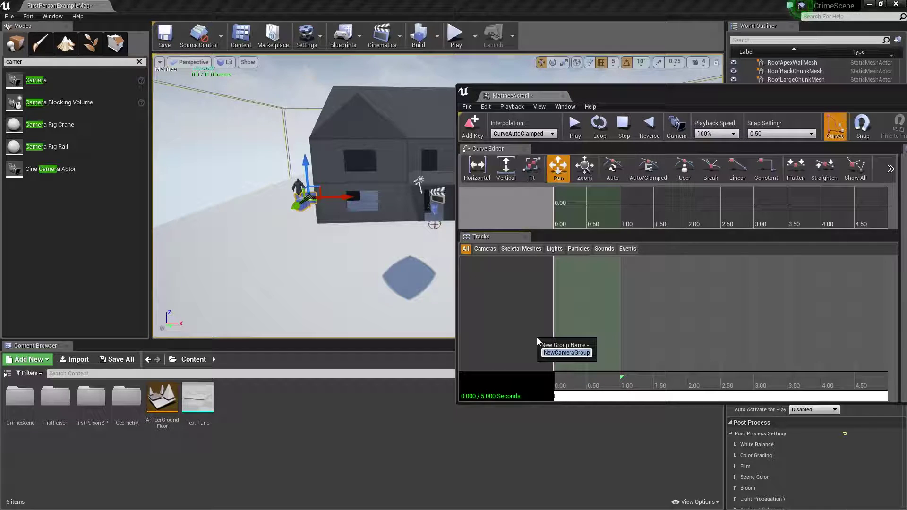
pyautogui.write('Pan')
pyautogui.press('Return')
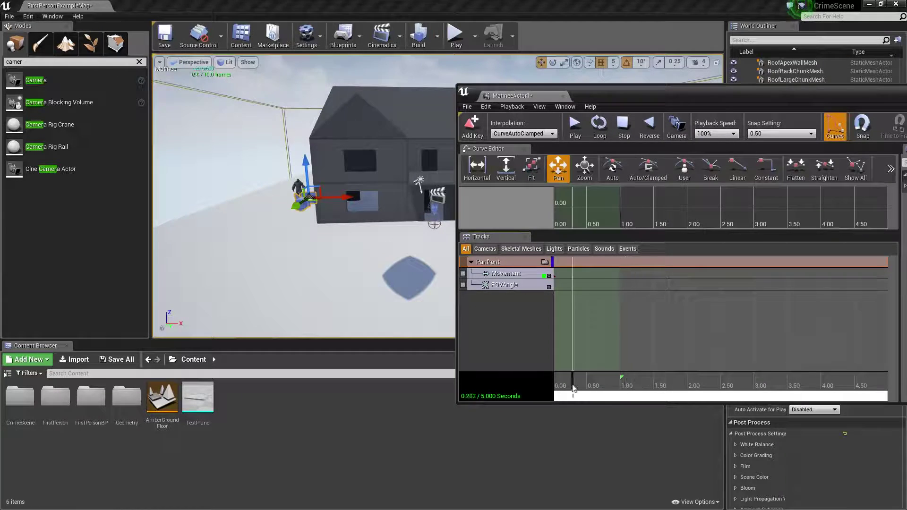
# Turn on timeline snapping and extend the Matinee's green loop section to 5 seconds with the Movement track selected
pyautogui.click(556, 276)
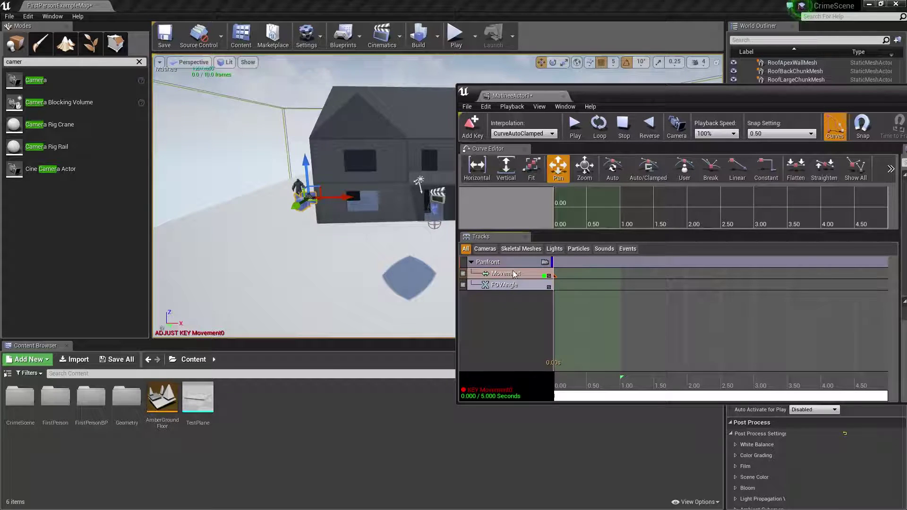
pyautogui.moveTo(571, 389); pyautogui.dragTo(613, 391)
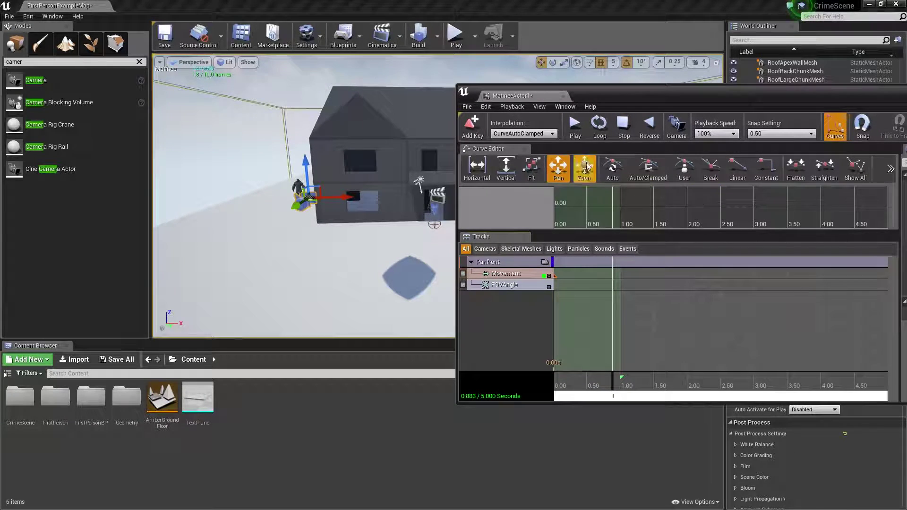
pyautogui.moveTo(868, 98); pyautogui.dragTo(687, 64)
pyautogui.click(682, 89)
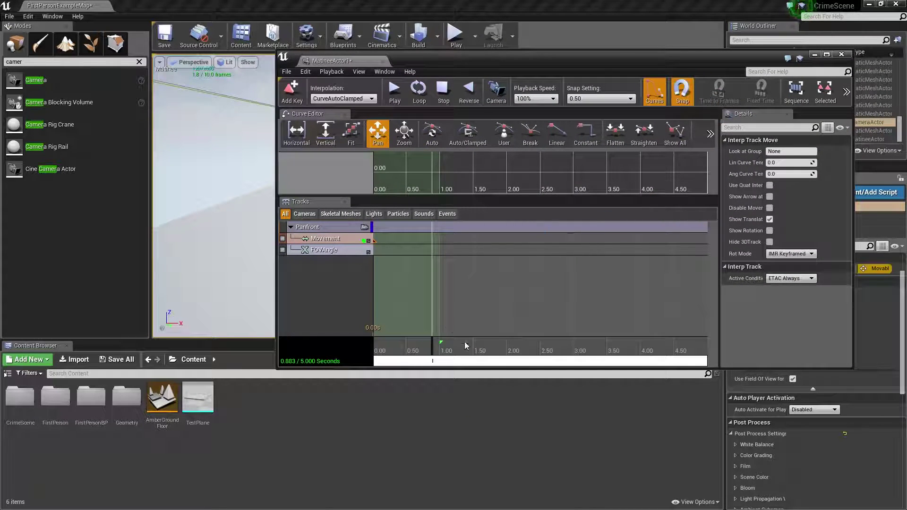
pyautogui.moveTo(440, 340); pyautogui.dragTo(743, 342)
pyautogui.scroll(3, 642, 321)
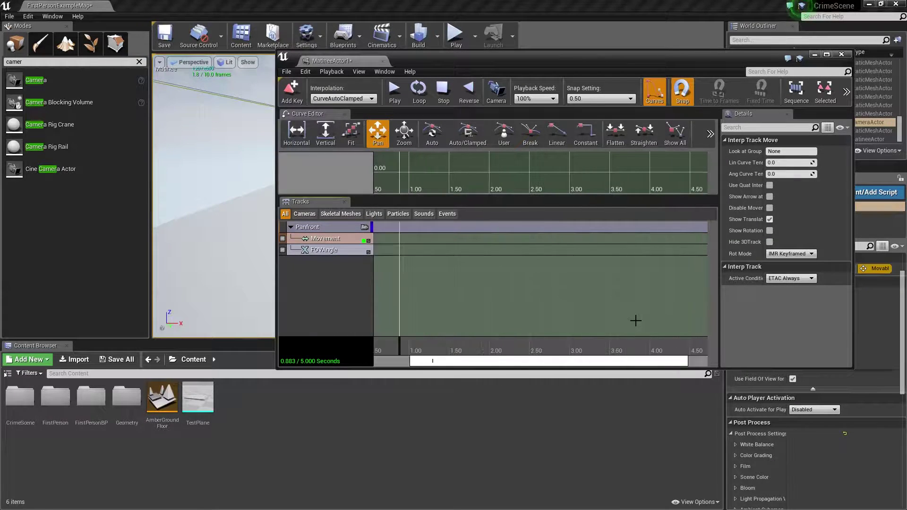
pyautogui.scroll(-4, 636, 321)
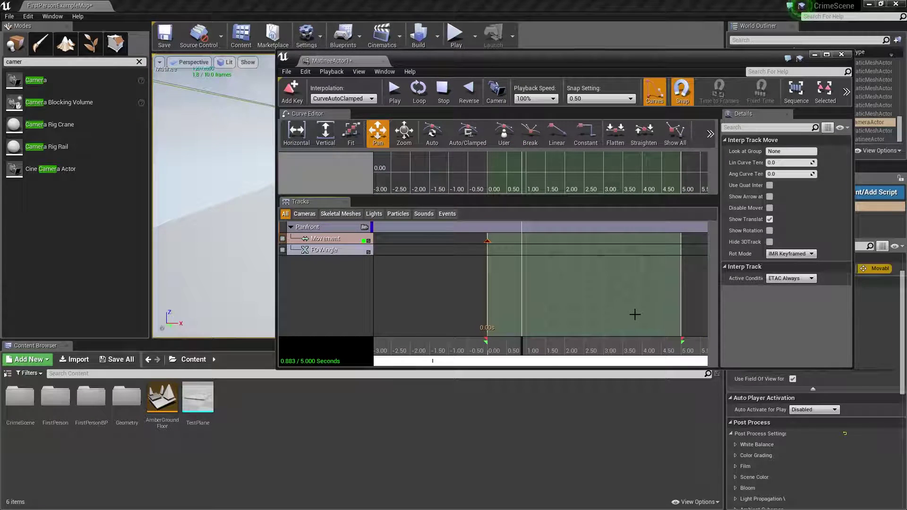
# Add a key to the Movement track at 5 seconds
pyautogui.moveTo(517, 342); pyautogui.dragTo(819, 358)
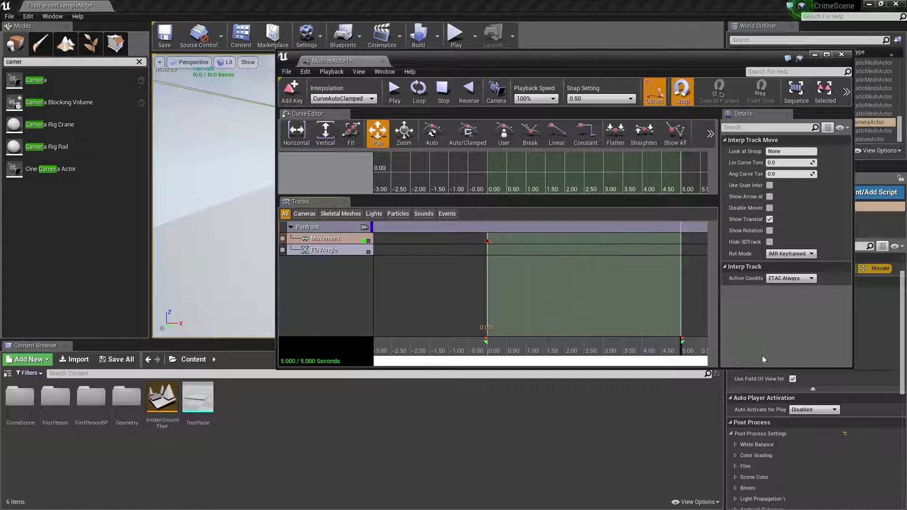
pyautogui.moveTo(600, 60); pyautogui.dragTo(517, 83)
pyautogui.press('Return')
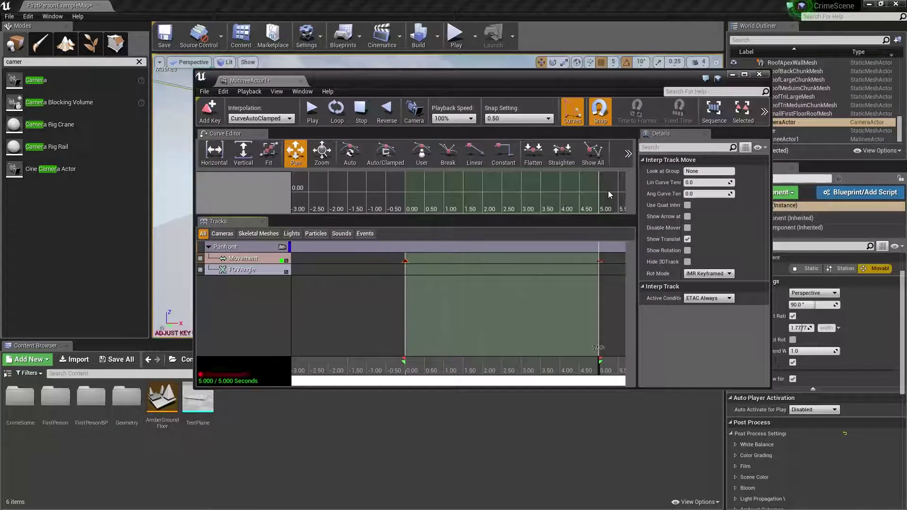
# With the 5-second key active, move the CameraActor along the X axis to just past the right end of the house's front
pyautogui.moveTo(468, 82); pyautogui.dragTo(838, 98)
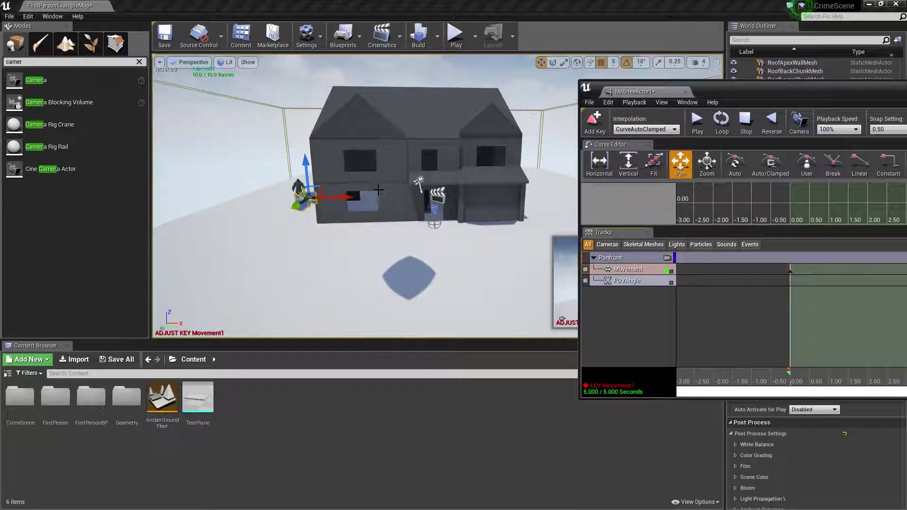
pyautogui.moveTo(345, 197); pyautogui.dragTo(588, 203)
pyautogui.moveTo(714, 94); pyautogui.dragTo(323, 97)
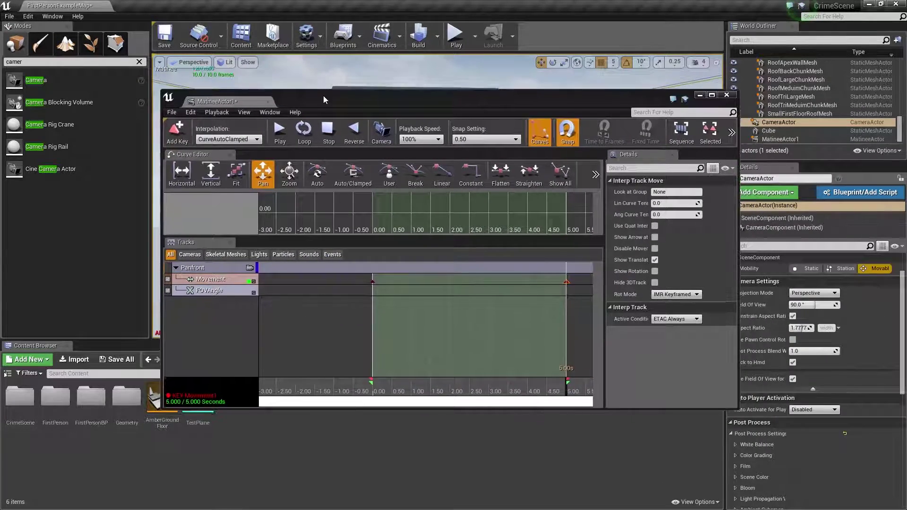
pyautogui.moveTo(495, 100); pyautogui.dragTo(565, 256)
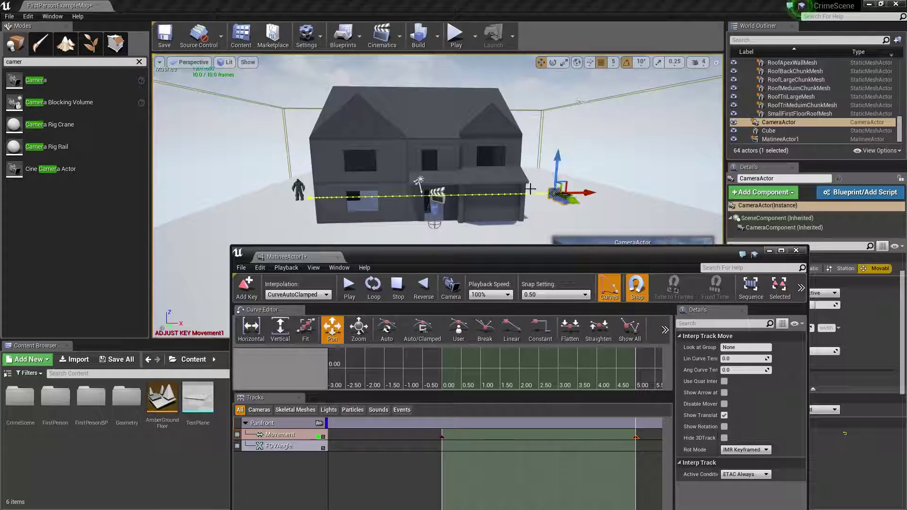
# Look through the Panfront camera and play the sequence from the start to preview the pan
pyautogui.moveTo(505, 254); pyautogui.dragTo(615, 206)
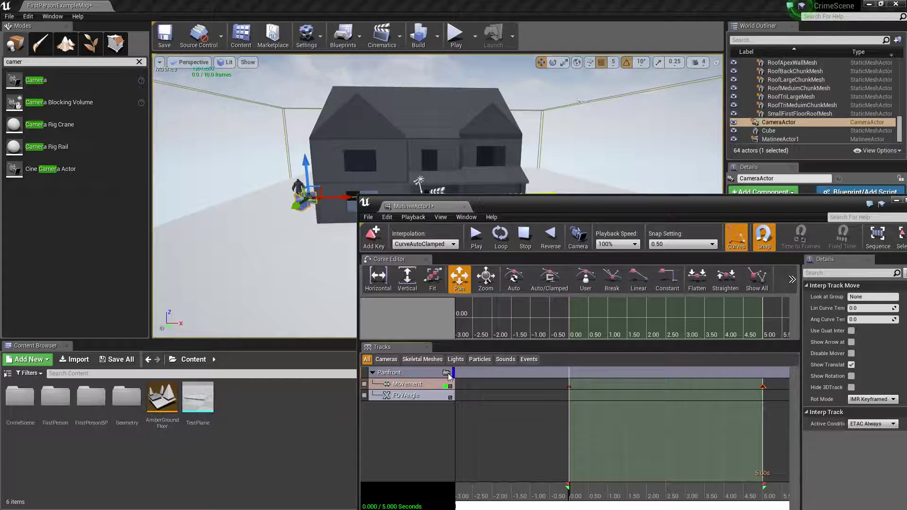
pyautogui.click(446, 373)
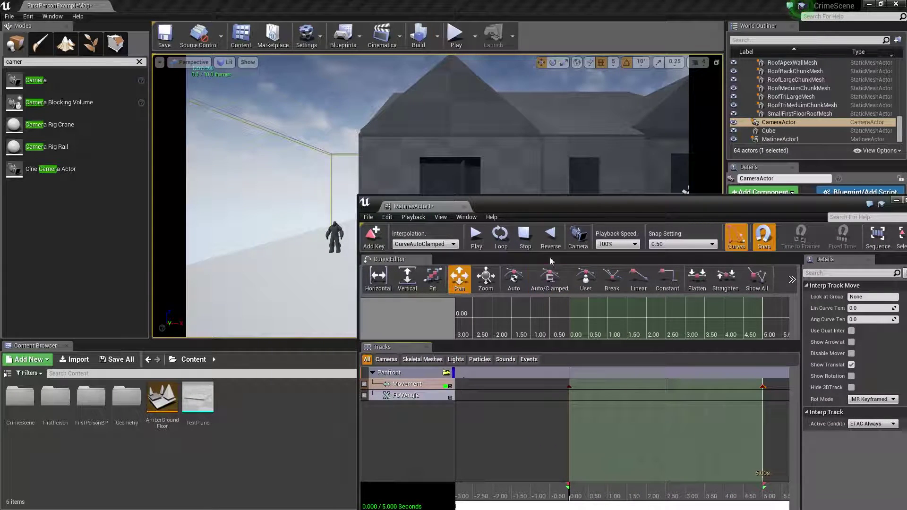
pyautogui.click(476, 239)
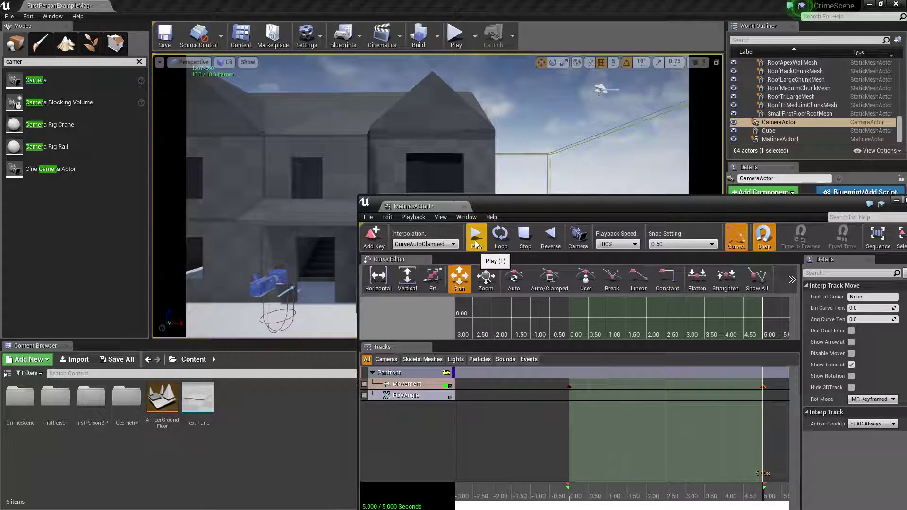
# Set both Movement keys' interpolation mode to Linear and play the sequence to judge the motion
pyautogui.click(569, 387)
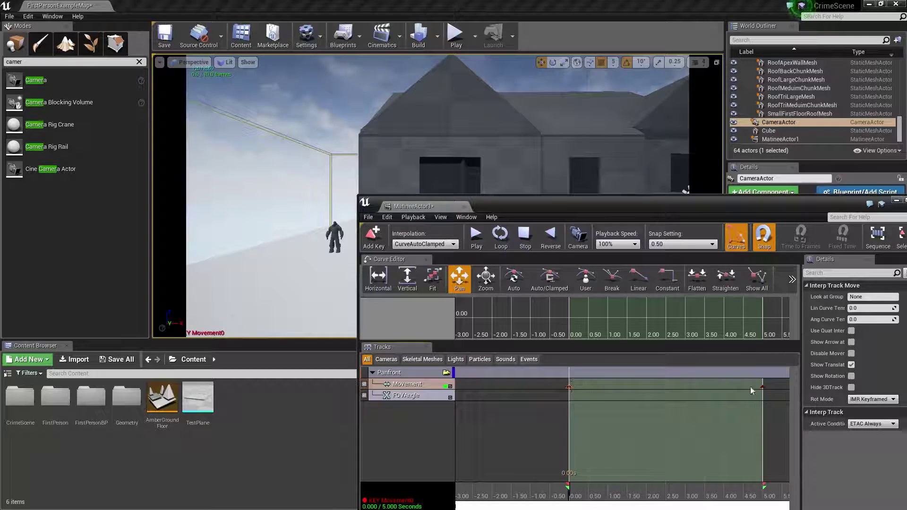
pyautogui.keyDown('ctrl'); pyautogui.click(763, 387); pyautogui.keyUp('ctrl')
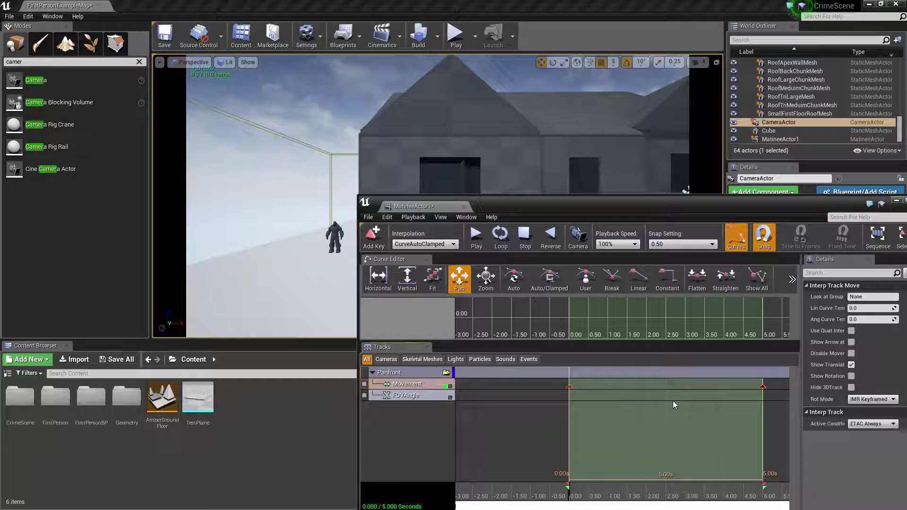
pyautogui.rightClick(763, 387)
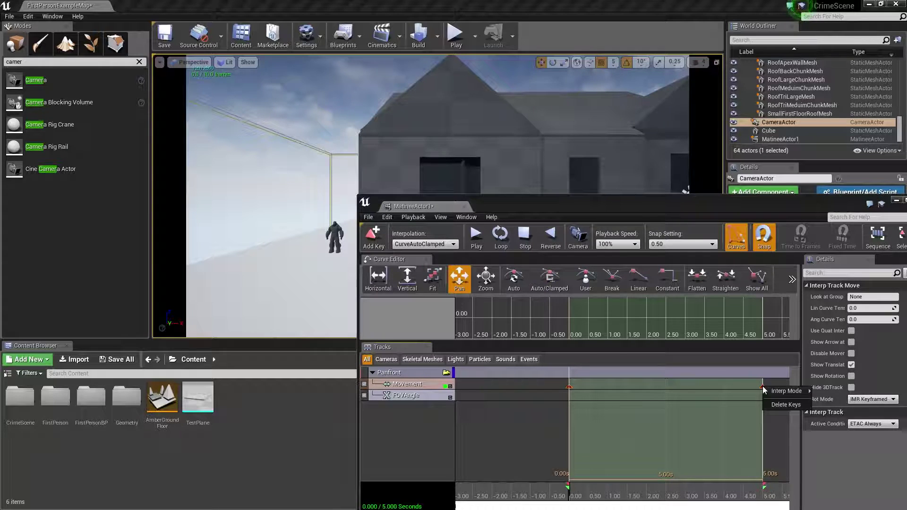
pyautogui.moveTo(781, 394)
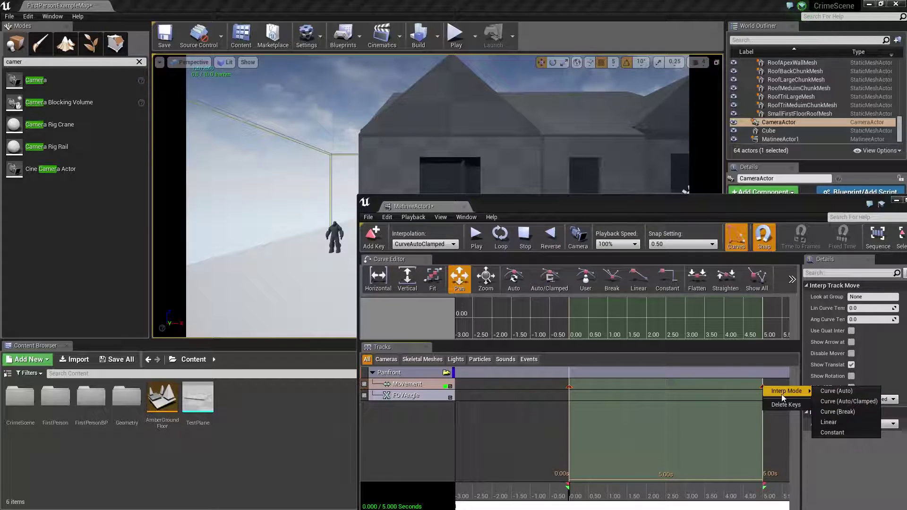
pyautogui.click(834, 423)
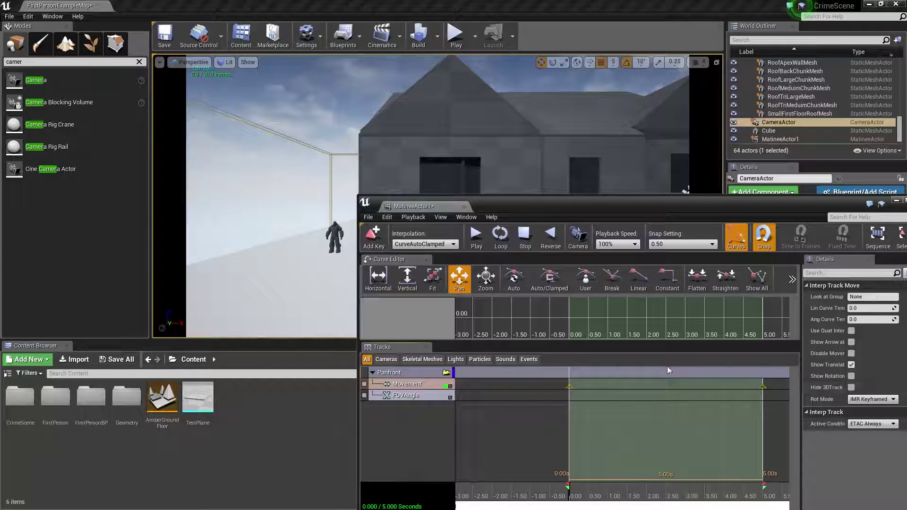
pyautogui.click(482, 242)
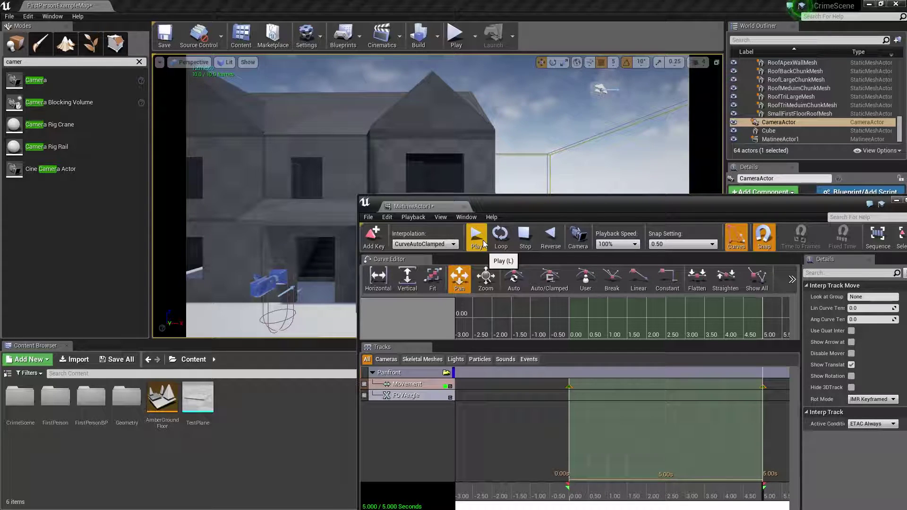
# Switch both Movement keys back to a curve interpolation mode and deselect them
pyautogui.rightClick(571, 386)
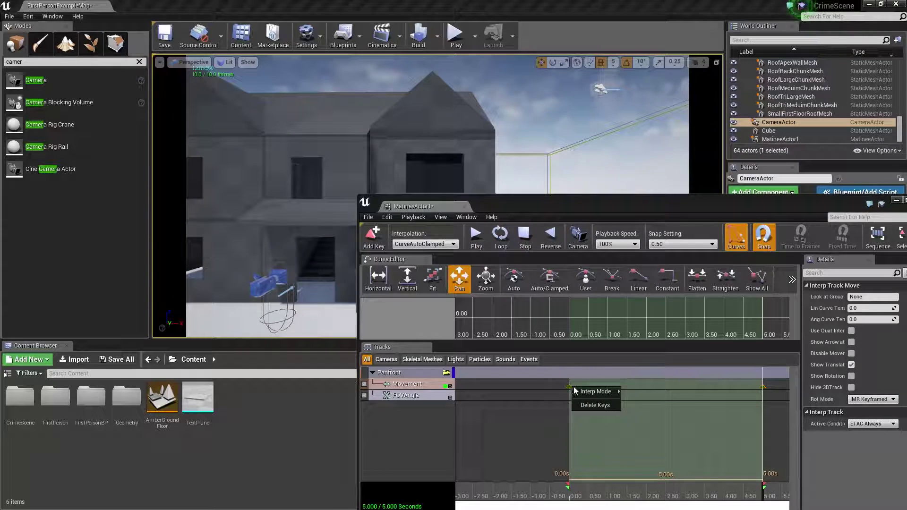
pyautogui.moveTo(590, 391)
pyautogui.click(656, 395)
pyautogui.click(518, 408)
pyautogui.moveTo(507, 206); pyautogui.dragTo(572, 133)
pyautogui.rightClick(470, 300)
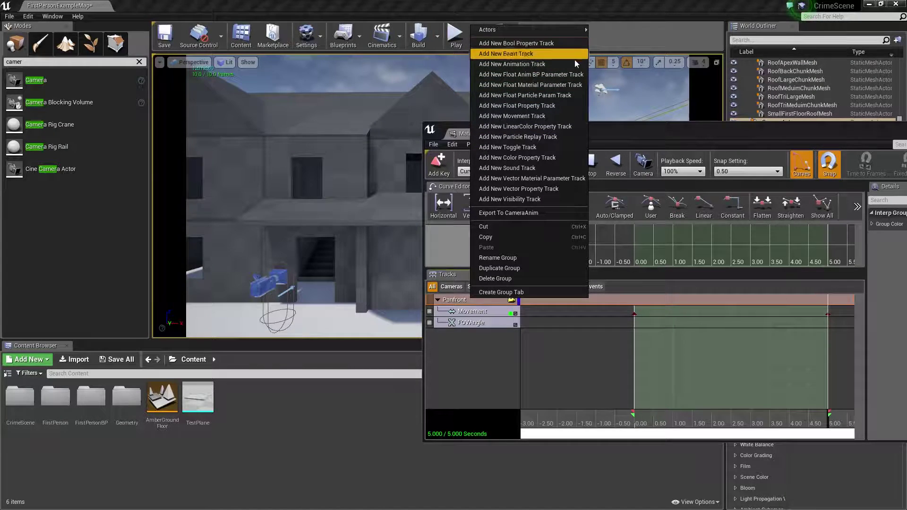
pyautogui.click(477, 327)
pyautogui.rightClick(448, 336)
pyautogui.click(451, 333)
pyautogui.rightClick(466, 314)
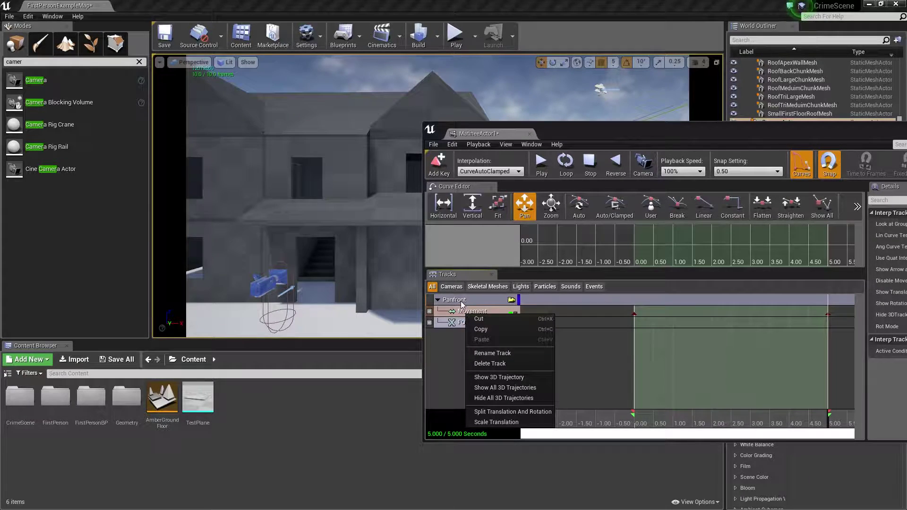
pyautogui.click(462, 303)
pyautogui.click(452, 286)
pyautogui.click(432, 287)
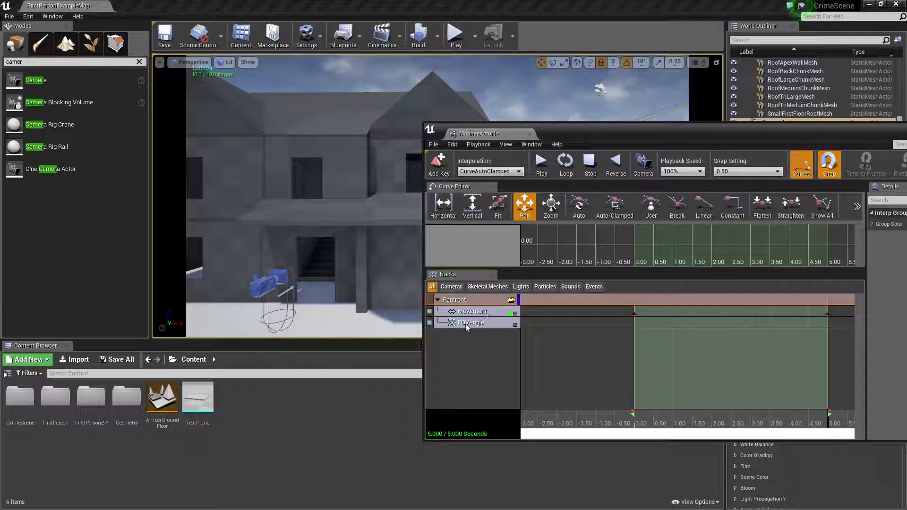
pyautogui.click(663, 362)
# Rewind the sequence, preview the camera pan again, and return the time cursor to 0 seconds
pyautogui.moveTo(818, 432); pyautogui.dragTo(572, 433)
pyautogui.click(563, 168)
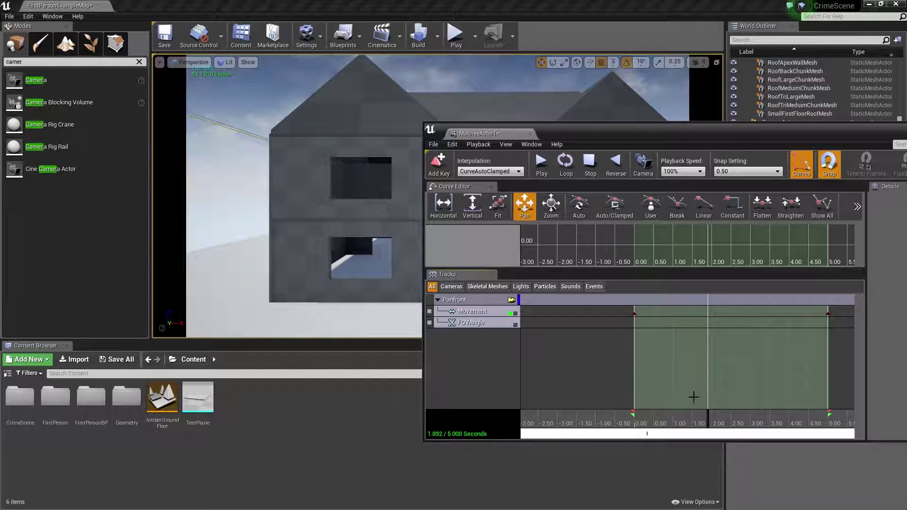
pyautogui.moveTo(712, 423); pyautogui.dragTo(426, 323)
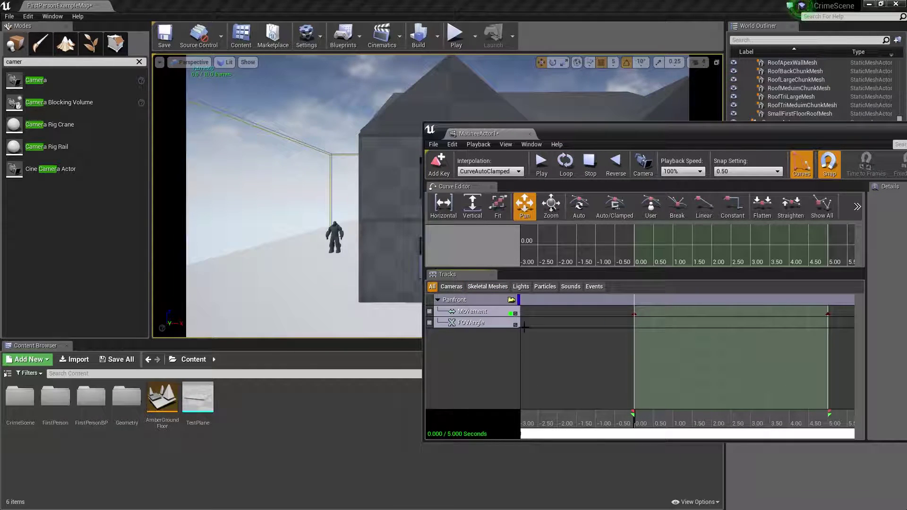
# Minimise the Matinee editor and look at the left part of the house's front in the viewport
pyautogui.moveTo(847, 147); pyautogui.dragTo(599, 159)
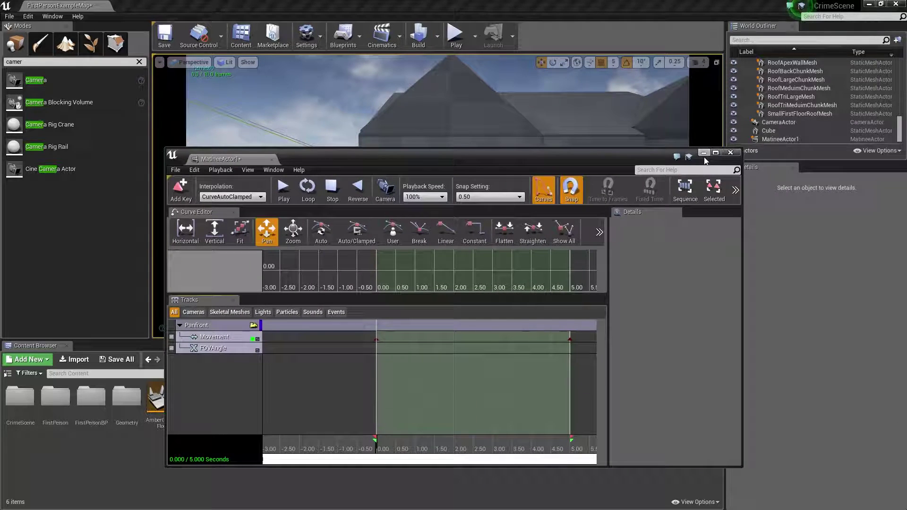
pyautogui.click(704, 153)
pyautogui.moveTo(543, 196); pyautogui.dragTo(531, 170)
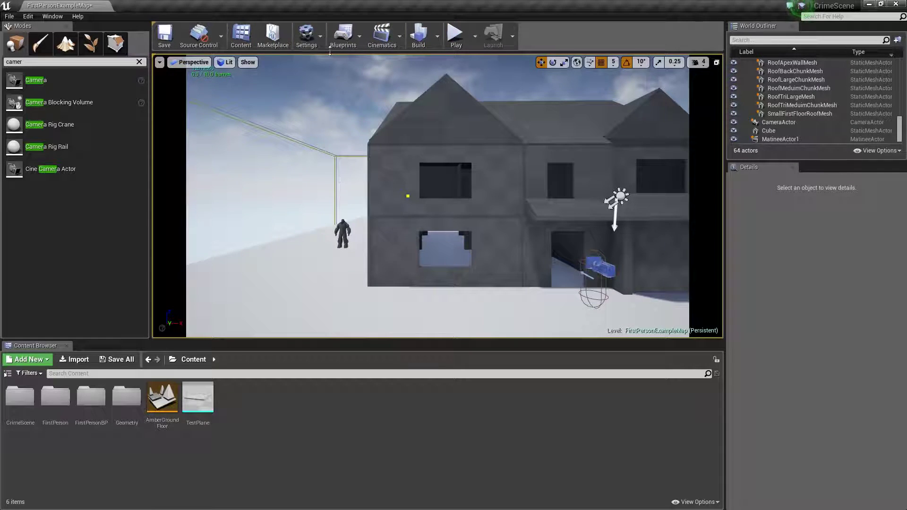
# Try to open a Matinee from the level's cinematics options, and return to the already open Matinee editor
pyautogui.click(382, 37)
pyautogui.click(413, 84)
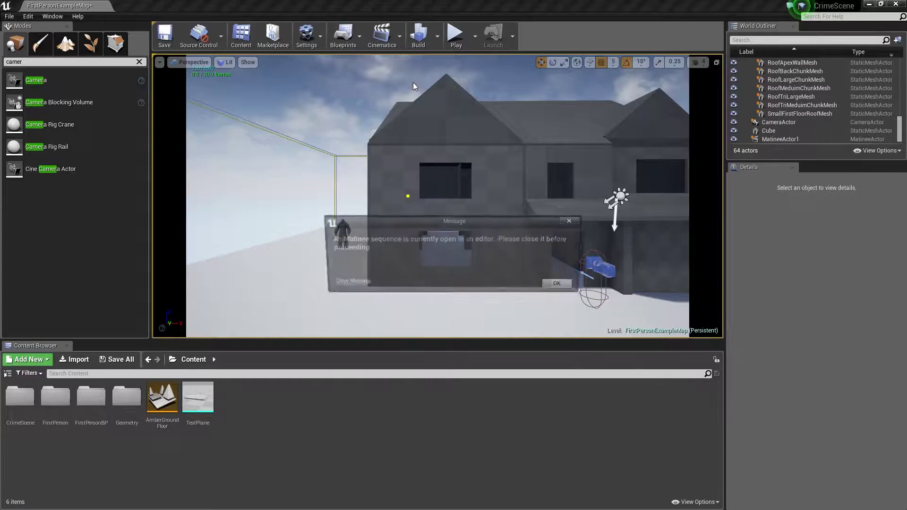
pyautogui.click(576, 221)
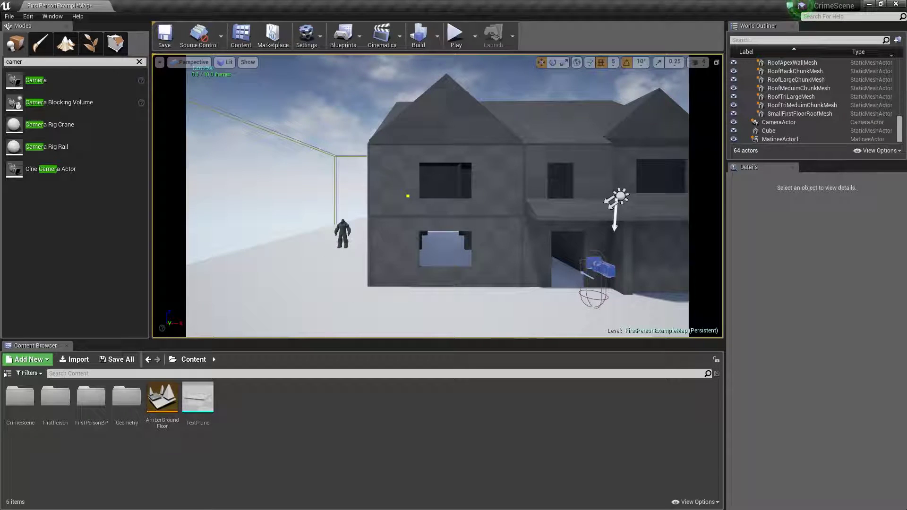
pyautogui.hotkey('alt', 'Tab')
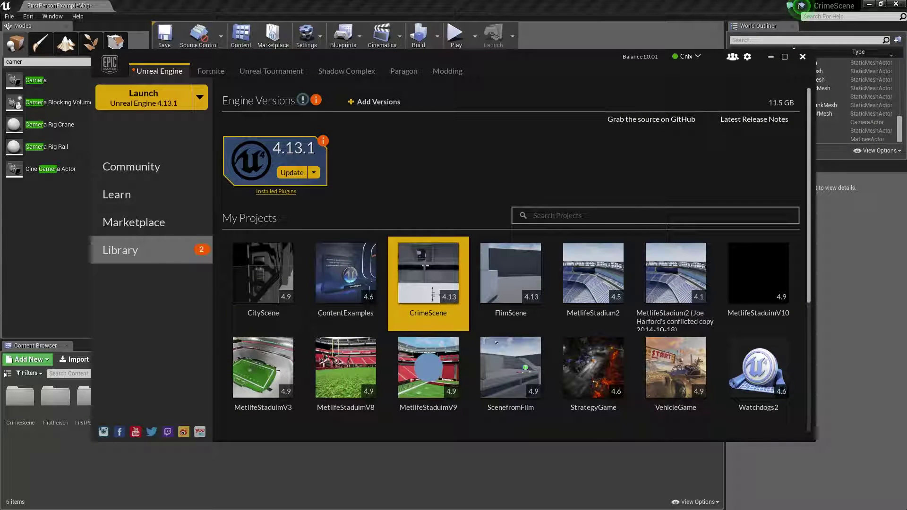
pyautogui.hotkey('alt', 'Tab')
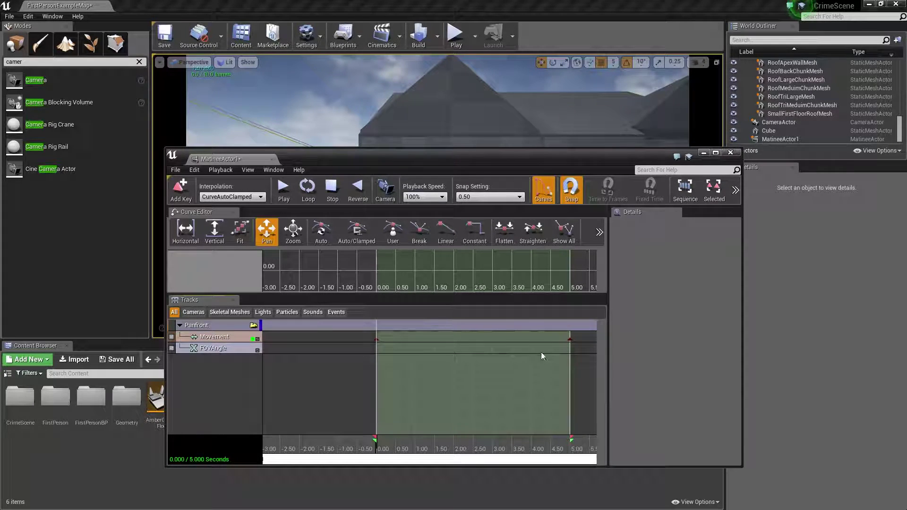
# Replace the Movement key at 5 seconds with a new one and stop looking through the Panfront camera
pyautogui.click(568, 339)
pyautogui.press('Return')
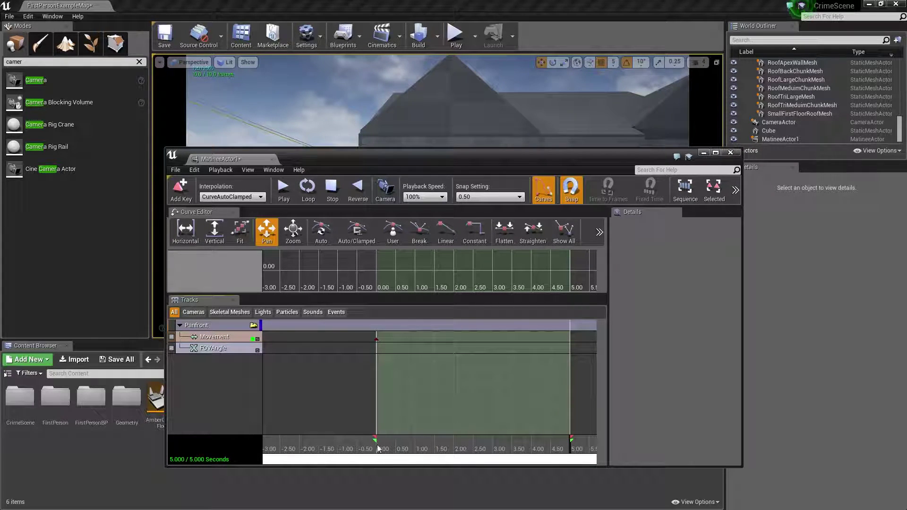
pyautogui.press('Return')
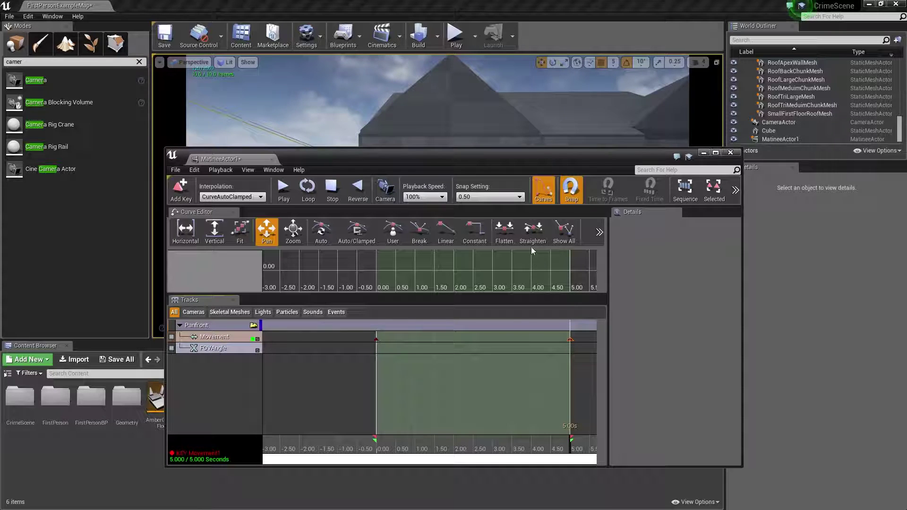
pyautogui.click(250, 326)
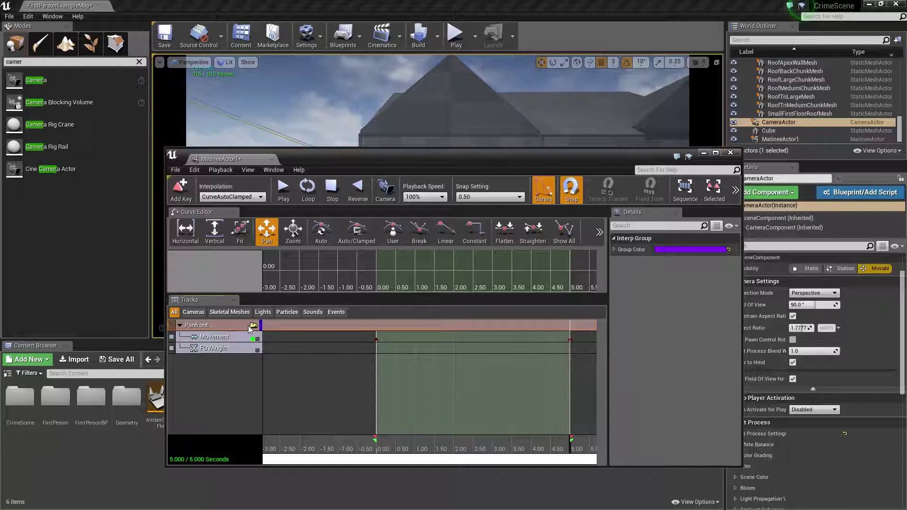
pyautogui.click(251, 327)
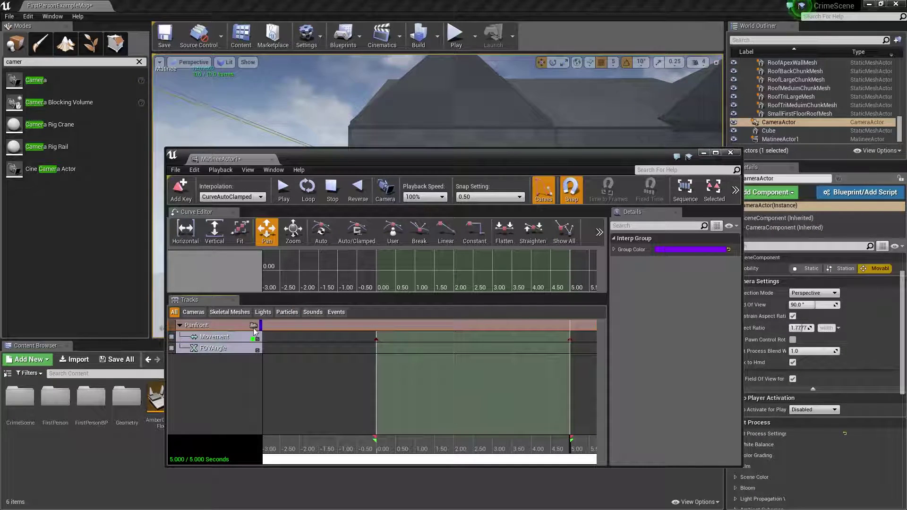
# Check the camera's position at the front of the house and delete the Panfront Movement key at 5 seconds
pyautogui.click(703, 153)
pyautogui.moveTo(455, 225); pyautogui.dragTo(720, 191)
pyautogui.moveTo(643, 213)
pyautogui.mouseDown(button='right')
pyautogui.moveTo(585, 213)
pyautogui.moveTo(643, 213)
pyautogui.mouseUp(button='right')
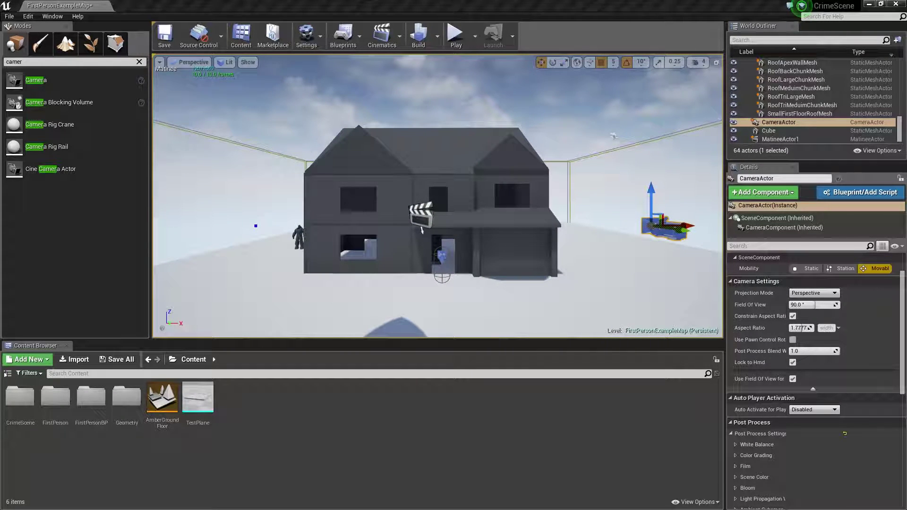
pyautogui.hotkey('alt', 'Tab')
pyautogui.moveTo(562, 447); pyautogui.dragTo(336, 449)
pyautogui.click(569, 338)
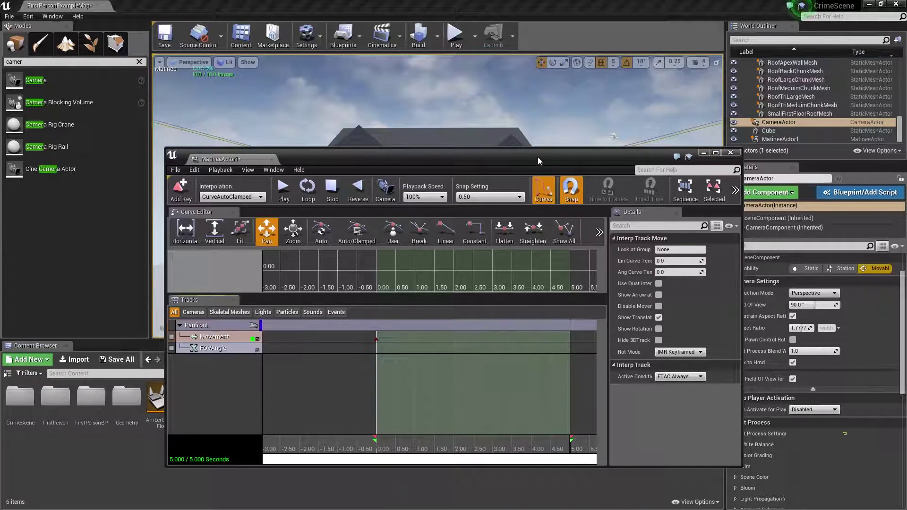
# Add a Panfront Movement key at 5 seconds, move the camera along X across the house's front, and return the time cursor to 0
pyautogui.moveTo(538, 157); pyautogui.dragTo(843, 68)
pyautogui.moveTo(387, 245); pyautogui.dragTo(364, 262, button='right')
pyautogui.press('Return')
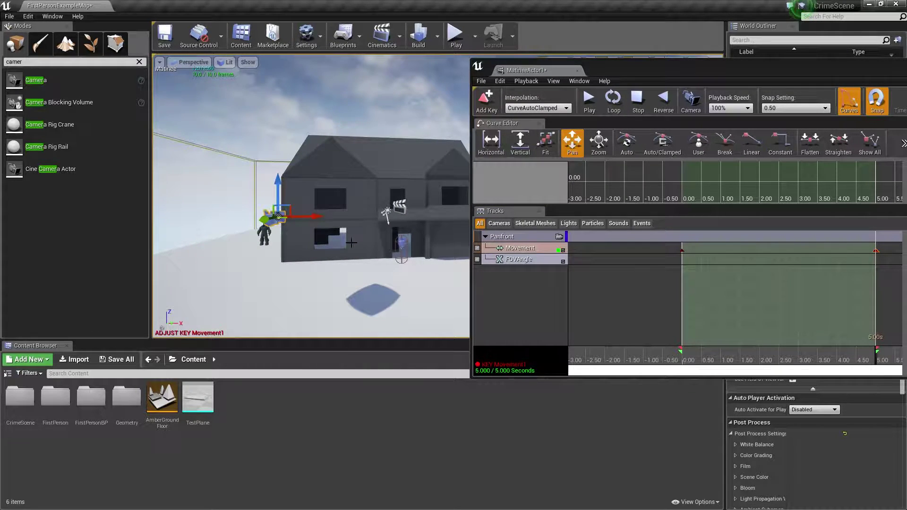
pyautogui.moveTo(311, 217); pyautogui.dragTo(533, 217)
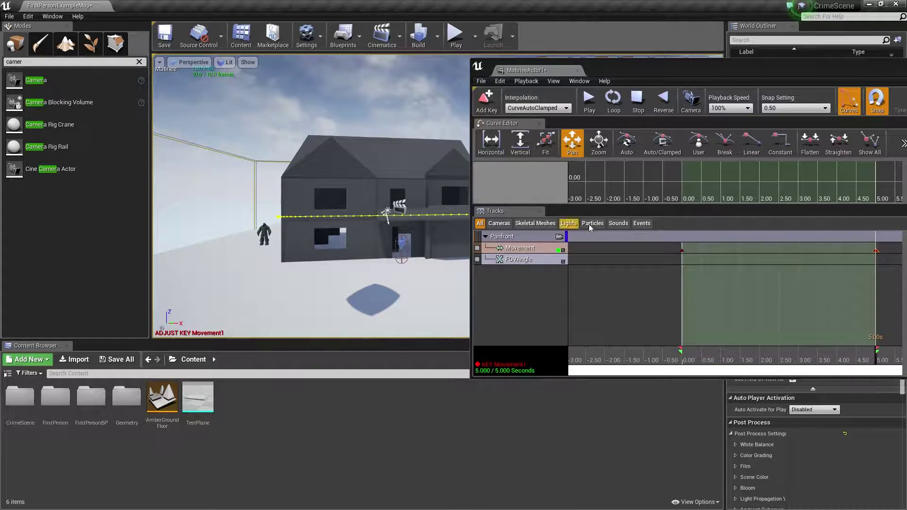
pyautogui.moveTo(876, 361); pyautogui.dragTo(562, 299)
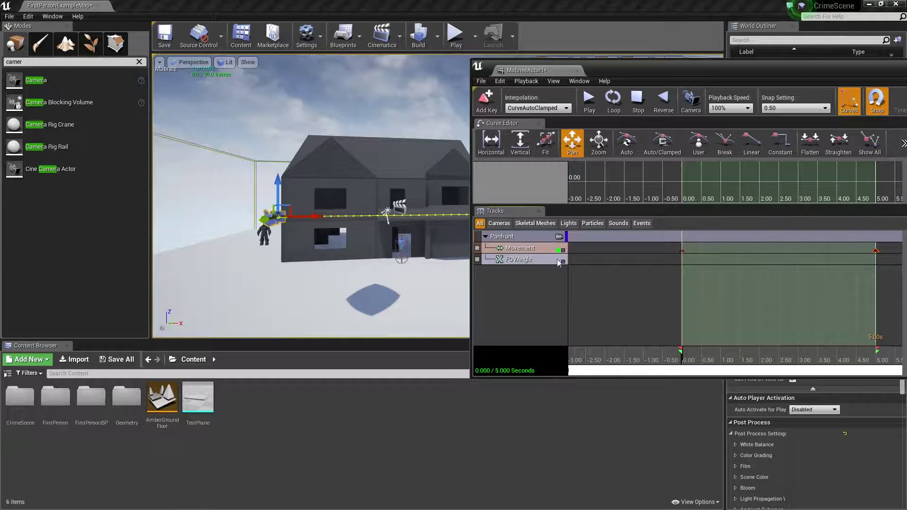
# Place a second camera in the level in front of the house and rotate it to face the house
pyautogui.moveTo(383, 295); pyautogui.dragTo(403, 298)
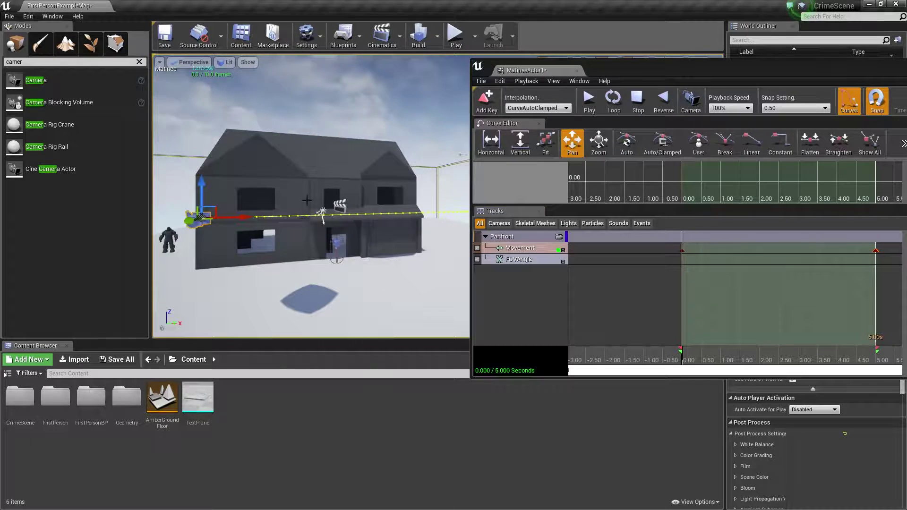
pyautogui.moveTo(43, 75); pyautogui.dragTo(446, 211)
pyautogui.press('f')
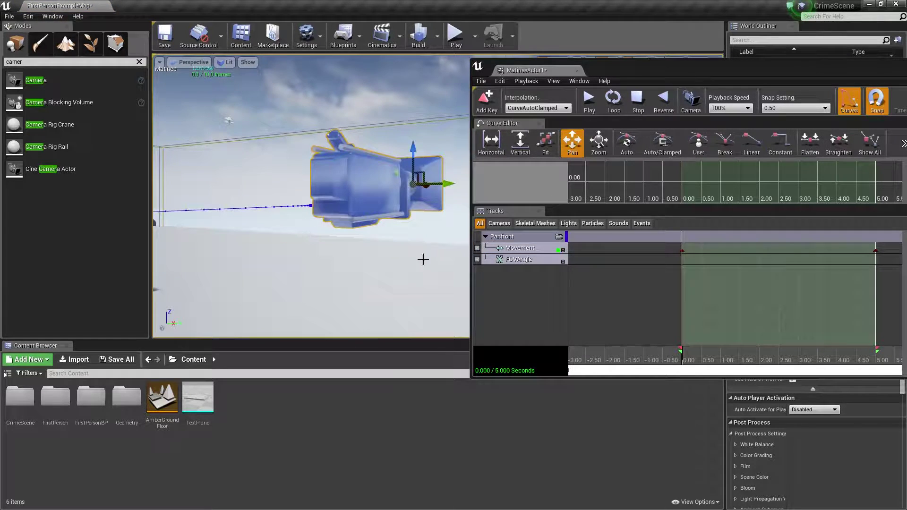
pyautogui.moveTo(406, 194); pyautogui.dragTo(407, 241, button='right')
pyautogui.press('e')
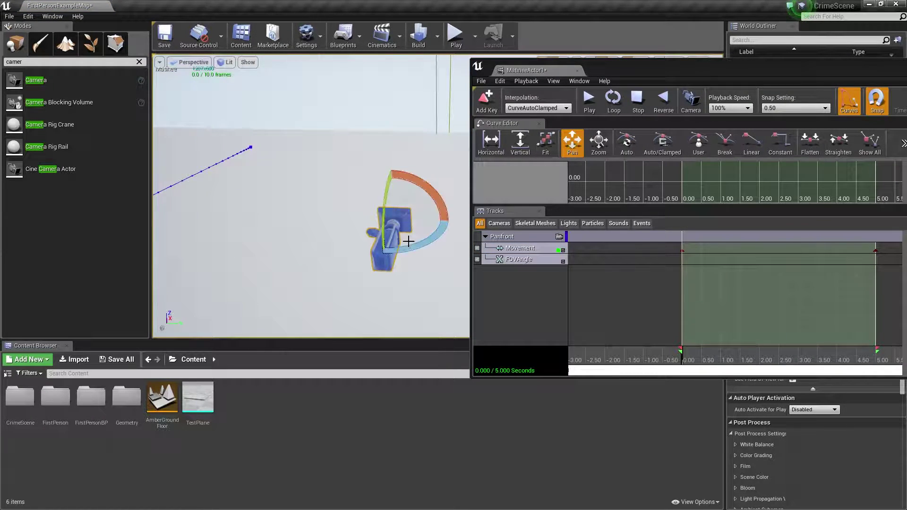
pyautogui.moveTo(409, 250); pyautogui.dragTo(326, 219)
pyautogui.press('w')
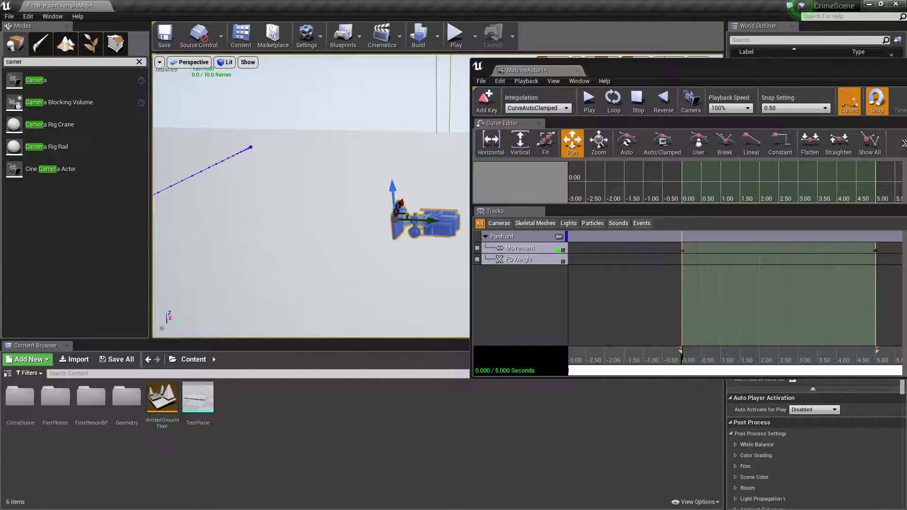
# Move the second camera in the Top view to the far end of the Panfront camera path
pyautogui.hotkey('alt', 'Tab')
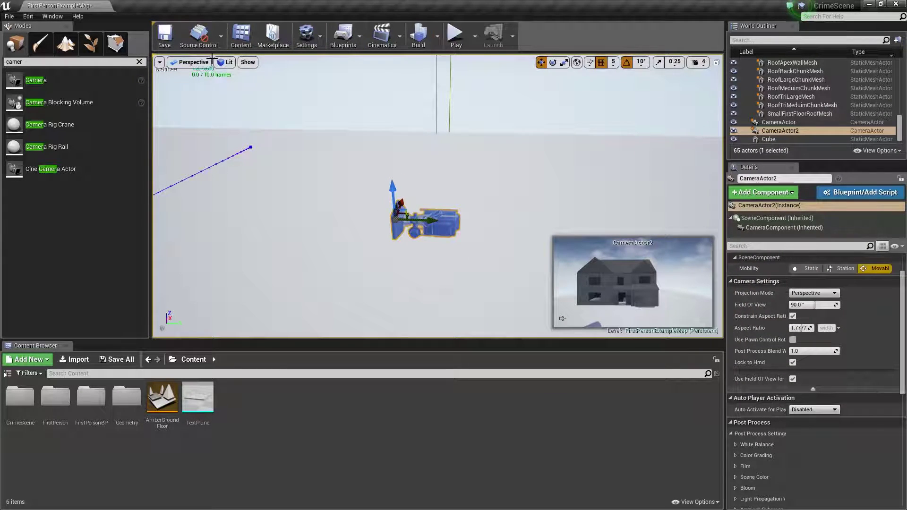
pyautogui.click(194, 62)
pyautogui.click(205, 107)
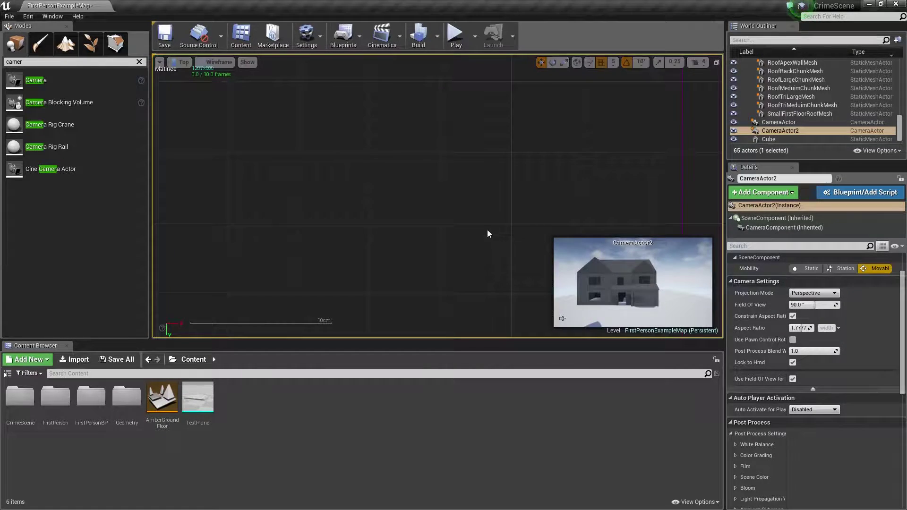
pyautogui.press('f')
pyautogui.scroll(-8, 489, 188)
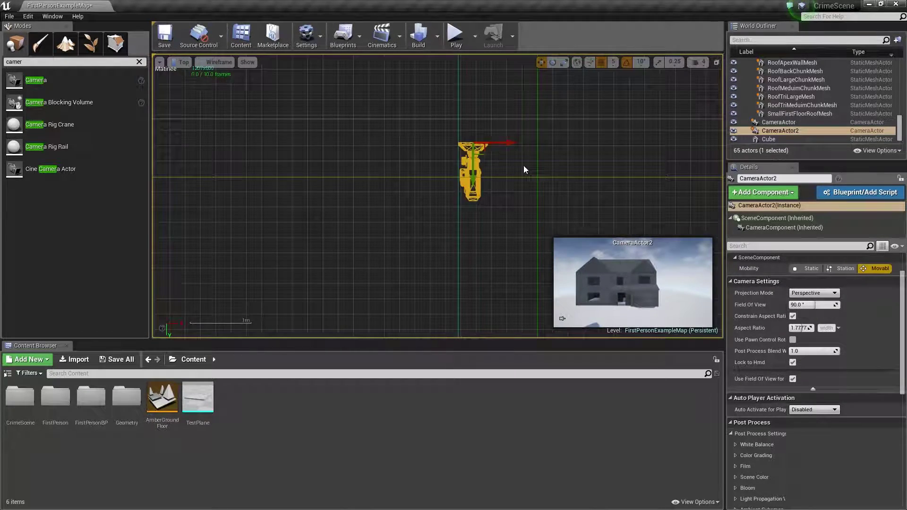
pyautogui.moveTo(559, 200); pyautogui.dragTo(369, 262, button='right')
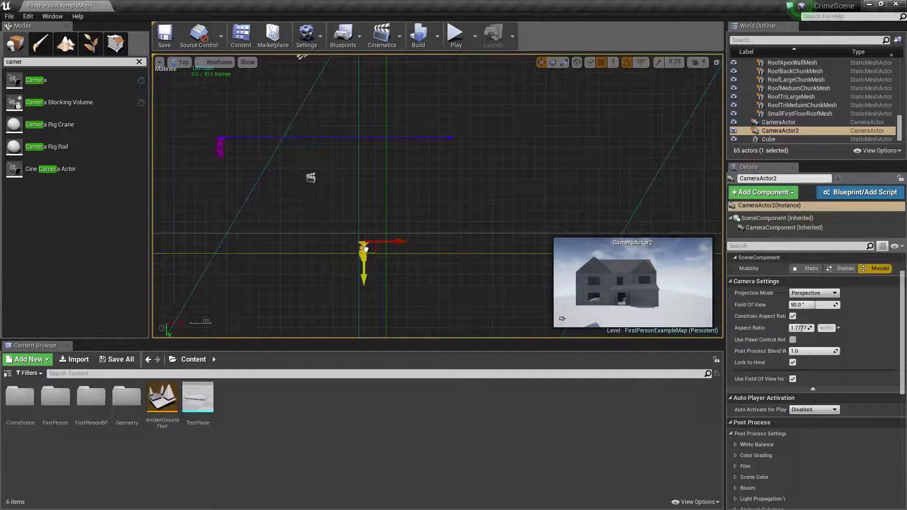
pyautogui.moveTo(365, 249); pyautogui.dragTo(466, 135)
pyautogui.moveTo(366, 136); pyautogui.dragTo(451, 152)
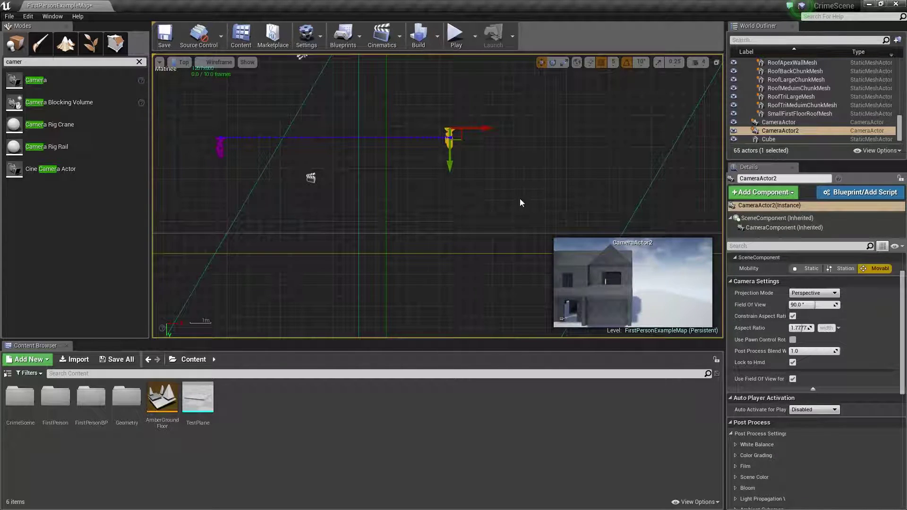
# Rotate the second camera so it views the house's front at an angle, and return to the Perspective view
pyautogui.press('e')
pyautogui.moveTo(499, 129); pyautogui.dragTo(466, 174)
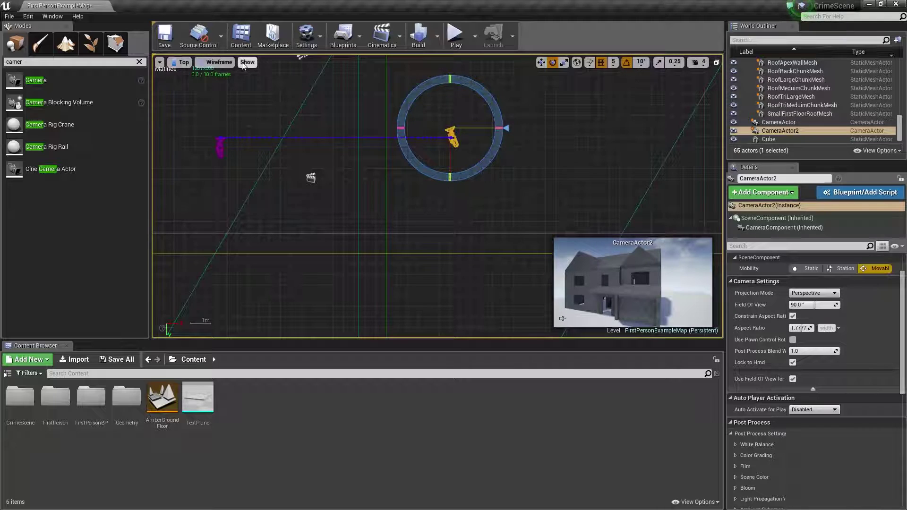
pyautogui.click(194, 62)
pyautogui.click(188, 74)
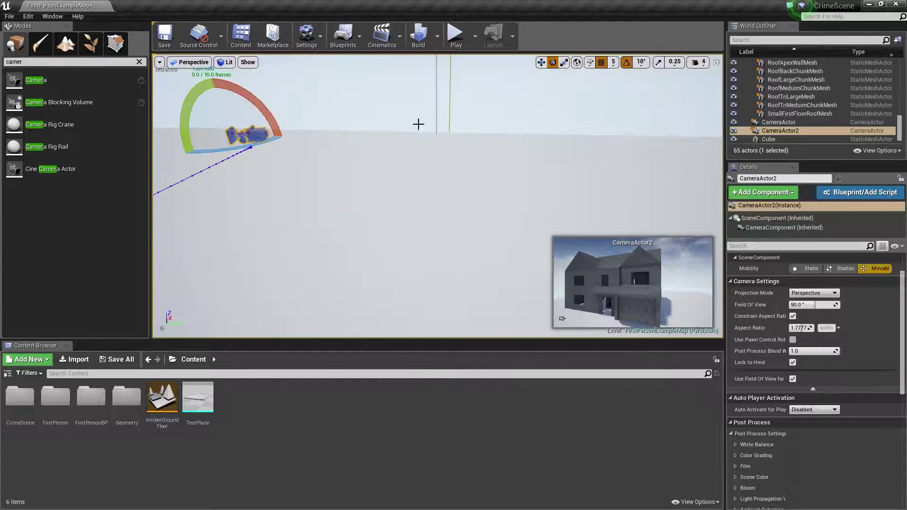
# Shift the second camera slightly away from the end of the Panfront path and check its placement relative to the house
pyautogui.moveTo(314, 190); pyautogui.dragTo(363, 196, button='right')
pyautogui.press('f')
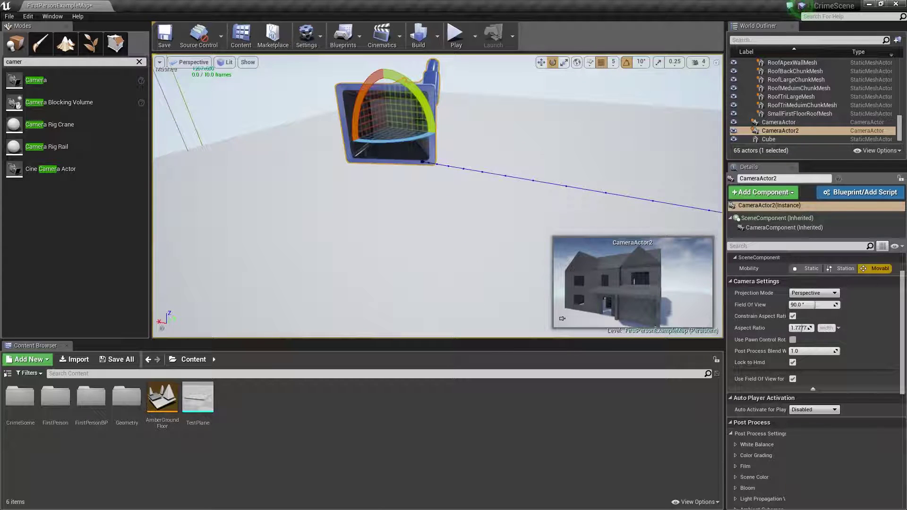
pyautogui.press('w')
pyautogui.moveTo(399, 122); pyautogui.dragTo(322, 145)
pyautogui.moveTo(558, 138); pyautogui.dragTo(689, 142, button='right')
pyautogui.moveTo(585, 134); pyautogui.dragTo(524, 134, button='right')
pyautogui.moveTo(464, 141); pyautogui.dragTo(465, 123, button='right')
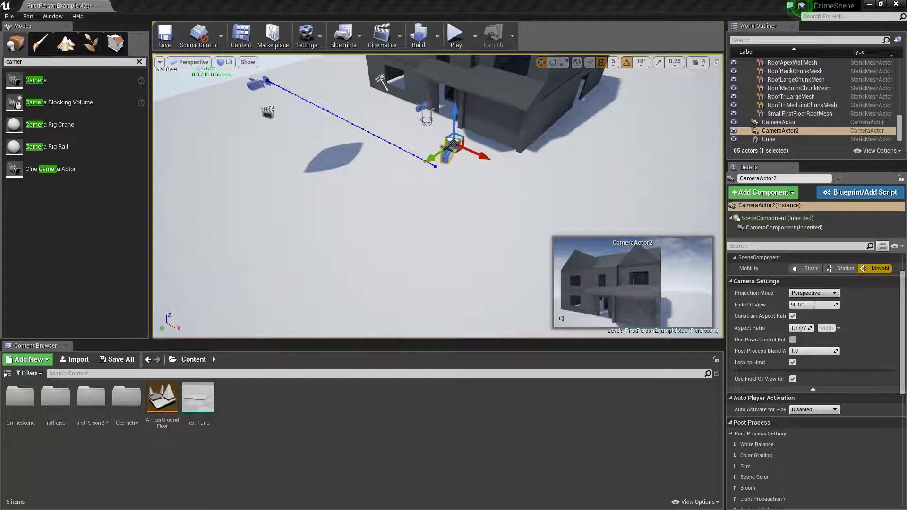
# Add a new camera group named PanUp to the Matinee for the second camera
pyautogui.rightClick(508, 293)
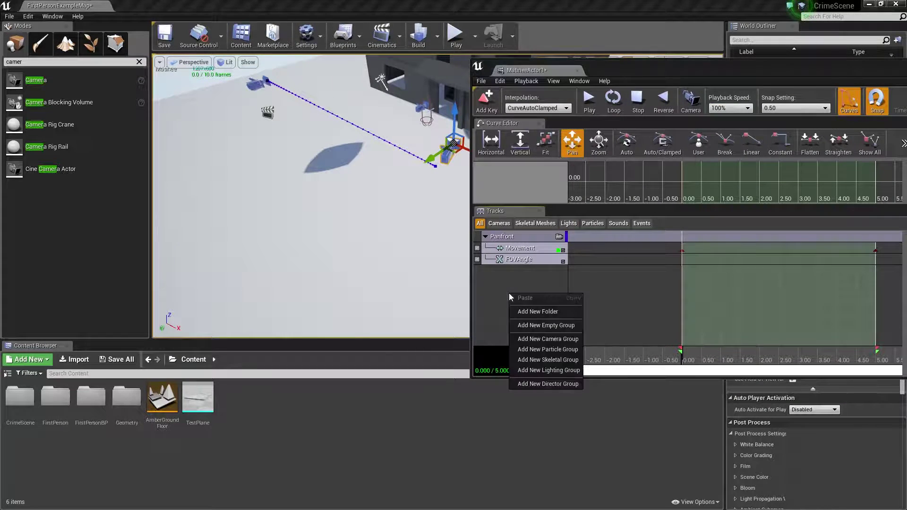
pyautogui.click(555, 339)
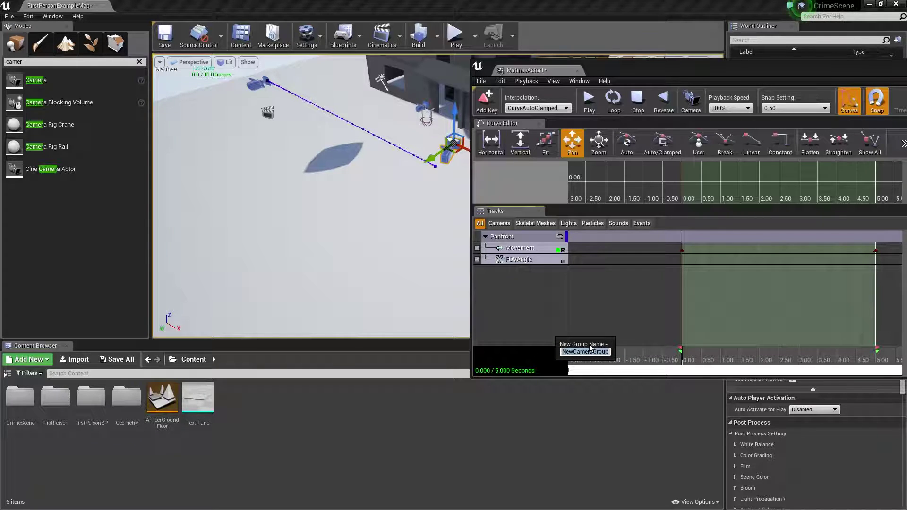
pyautogui.write('PanUp')
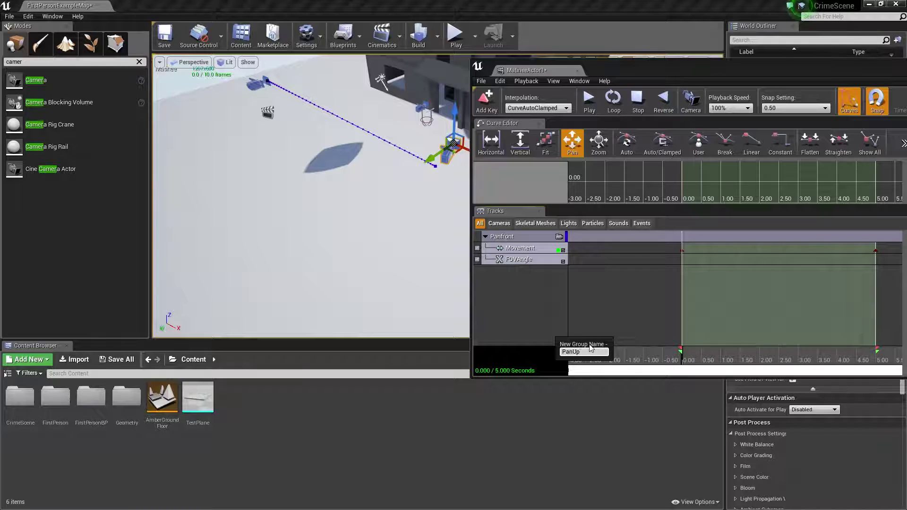
pyautogui.press('Return')
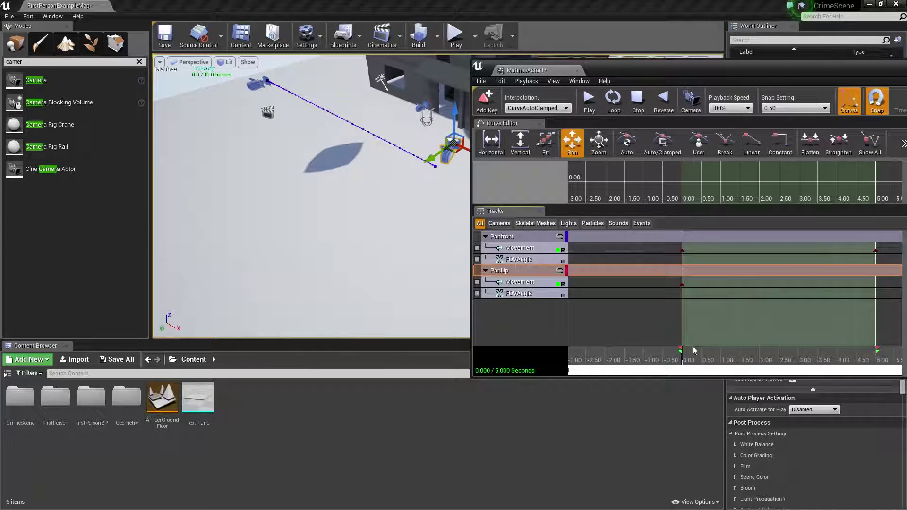
# Add a key at 5 seconds to the Movement track of the PanUp group
pyautogui.moveTo(683, 361); pyautogui.dragTo(875, 361)
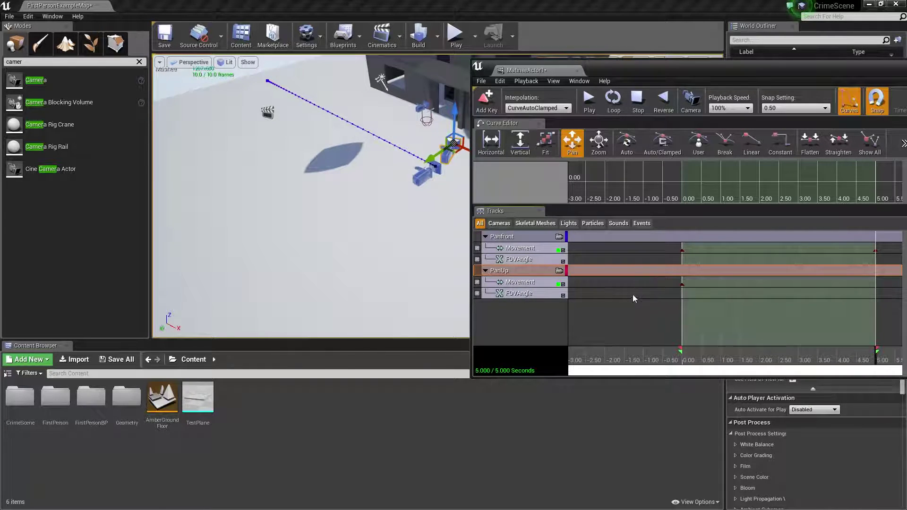
pyautogui.press('Return')
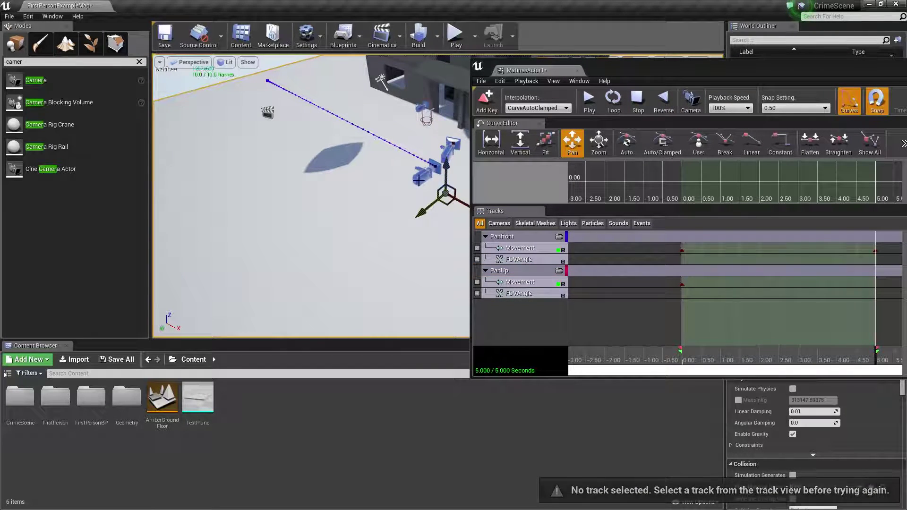
pyautogui.click(427, 175)
pyautogui.click(515, 282)
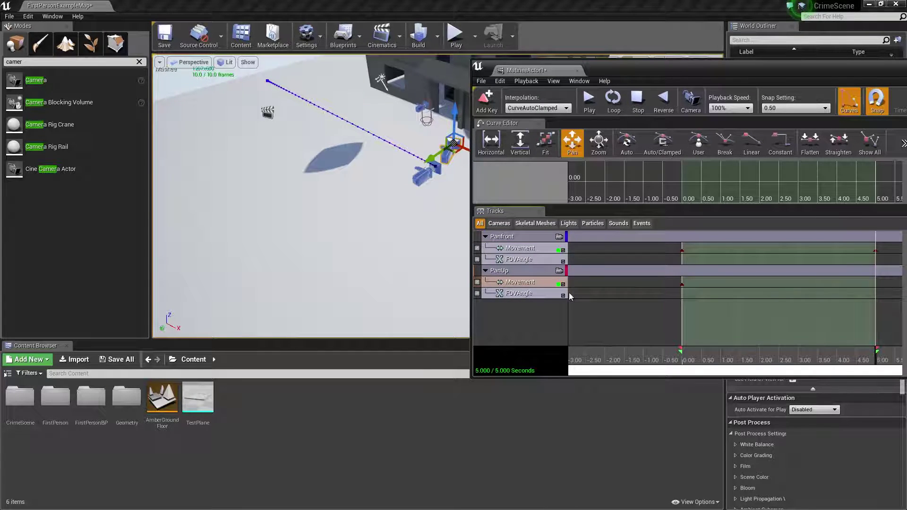
pyautogui.press('Return')
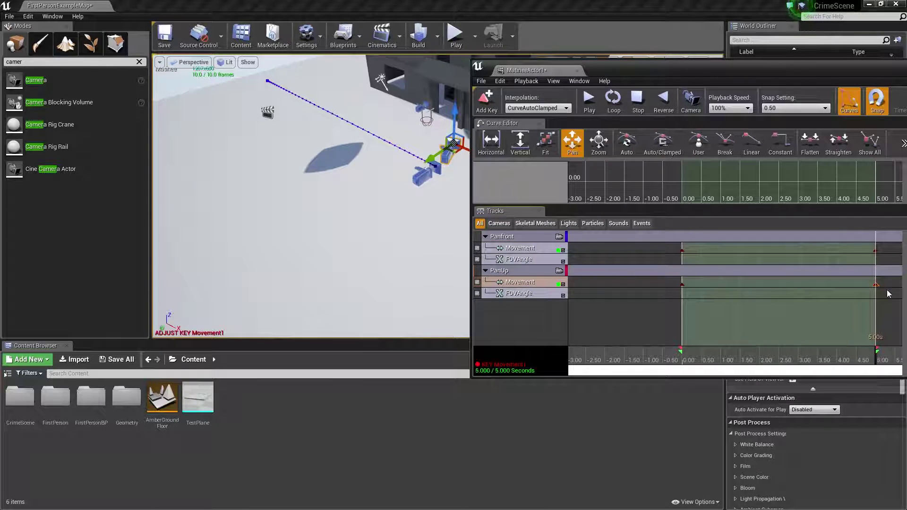
# Raise the second camera high above its starting point at the 5-second PanUp key and tilt it down towards the house
pyautogui.moveTo(454, 123); pyautogui.dragTo(454, 81)
pyautogui.moveTo(430, 210); pyautogui.dragTo(462, 164, button='right')
pyautogui.moveTo(301, 199); pyautogui.dragTo(271, 124)
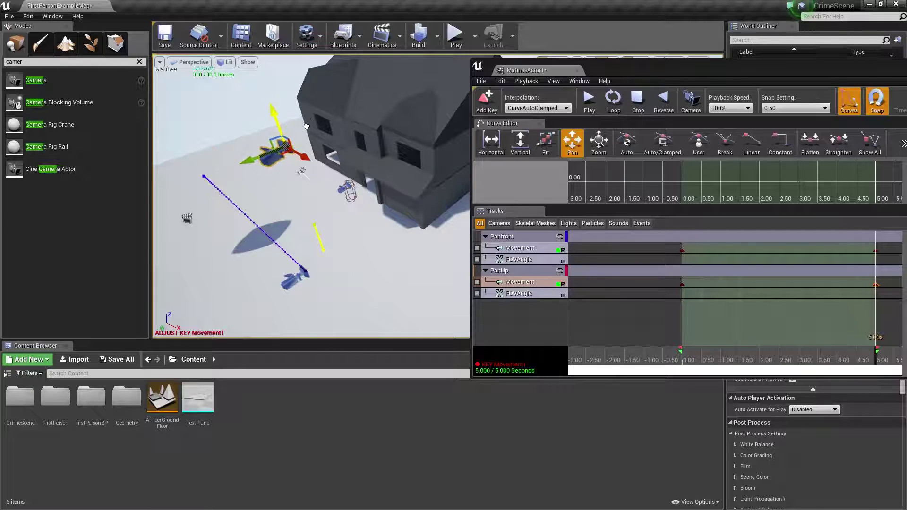
pyautogui.press('e')
pyautogui.moveTo(232, 147); pyautogui.dragTo(235, 168)
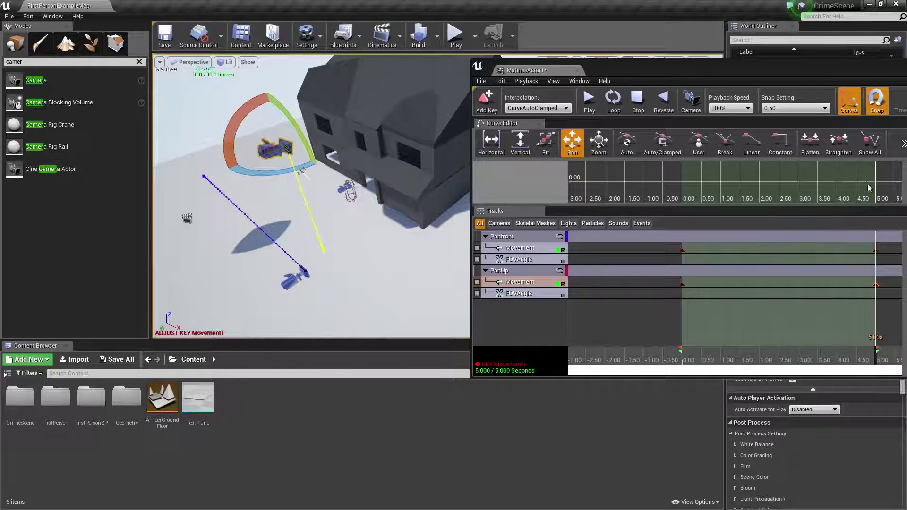
# Move PanUp's first Movement key and Panfront's last Movement key to 2.5 seconds
pyautogui.moveTo(766, 73); pyautogui.dragTo(906, 74)
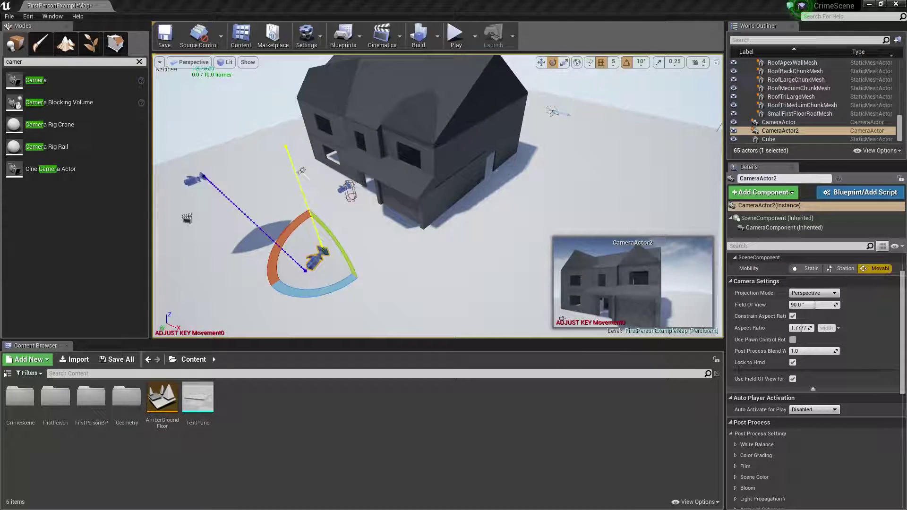
pyautogui.moveTo(655, 97); pyautogui.dragTo(630, 46)
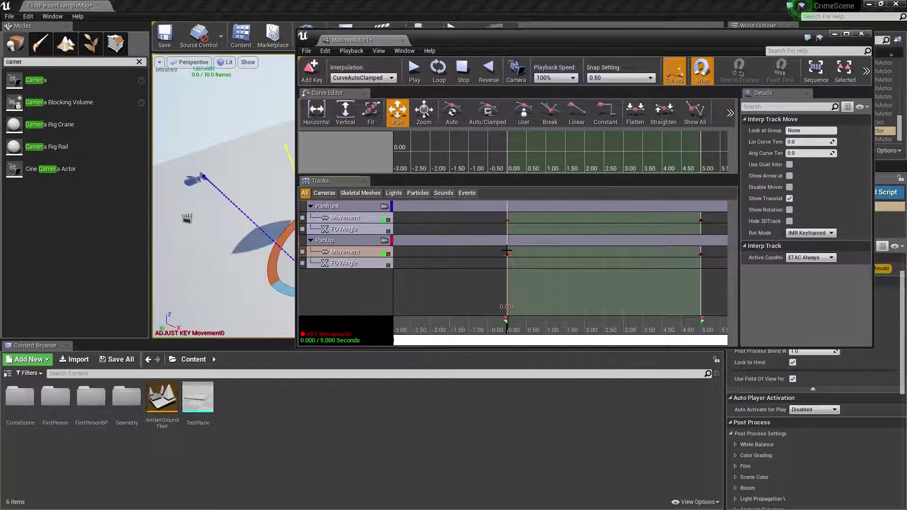
pyautogui.keyDown('ctrl'); pyautogui.moveTo(508, 255); pyautogui.dragTo(536, 264); pyautogui.keyUp('ctrl')
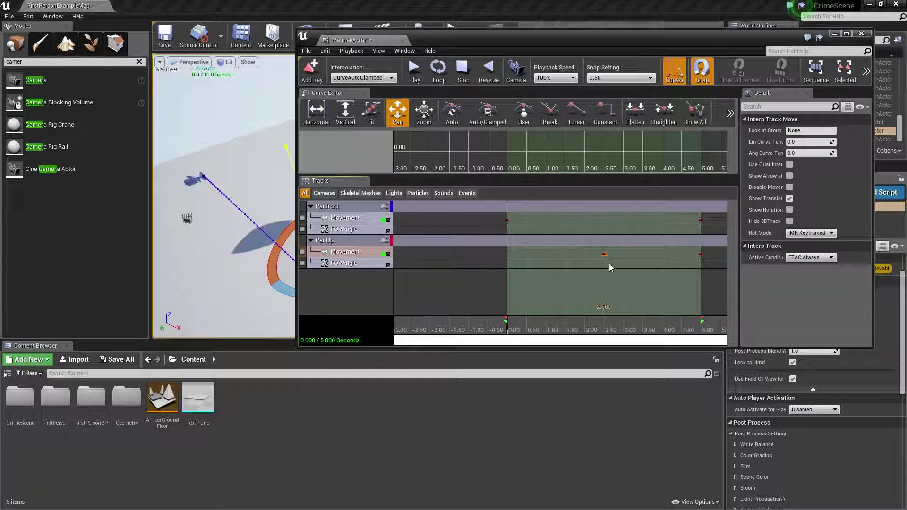
pyautogui.keyDown('ctrl'); pyautogui.moveTo(703, 221); pyautogui.dragTo(642, 221); pyautogui.keyUp('ctrl')
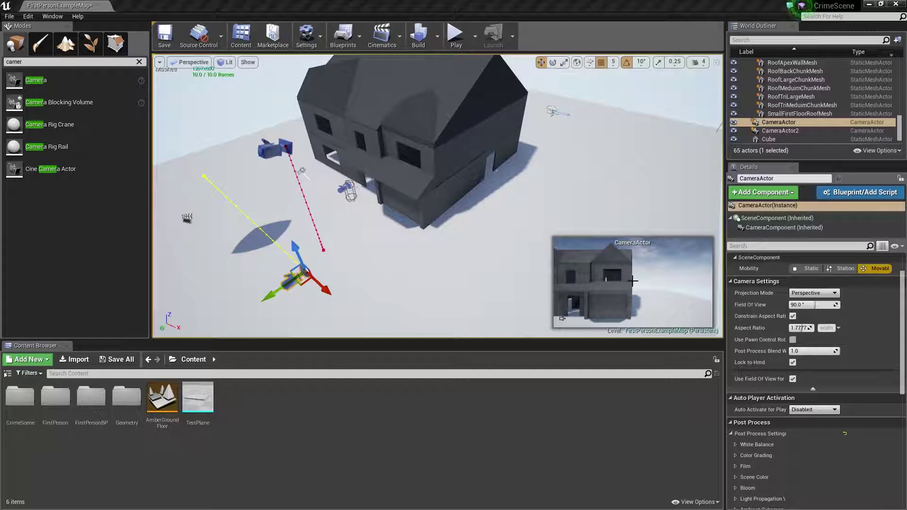
# Add a new director group to the Matinee tracks
pyautogui.moveTo(906, 137); pyautogui.dragTo(599, 64)
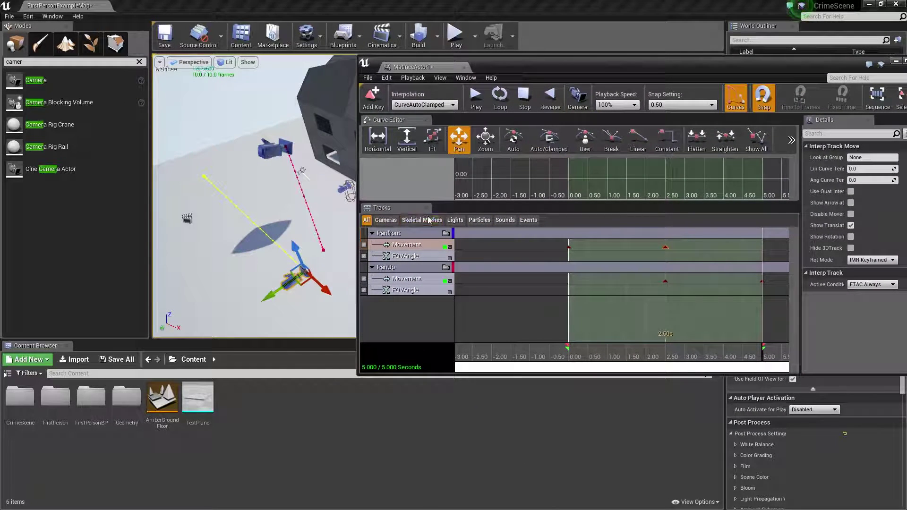
pyautogui.rightClick(405, 320)
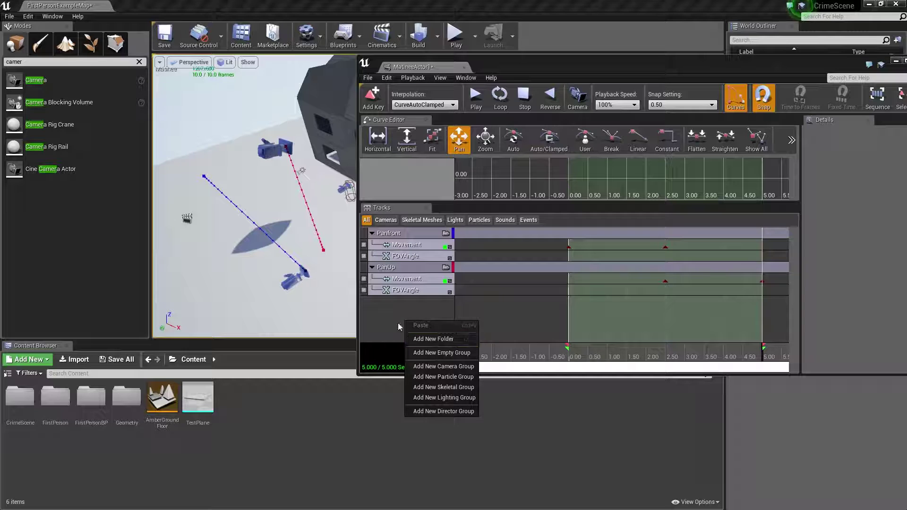
pyautogui.rightClick(384, 316)
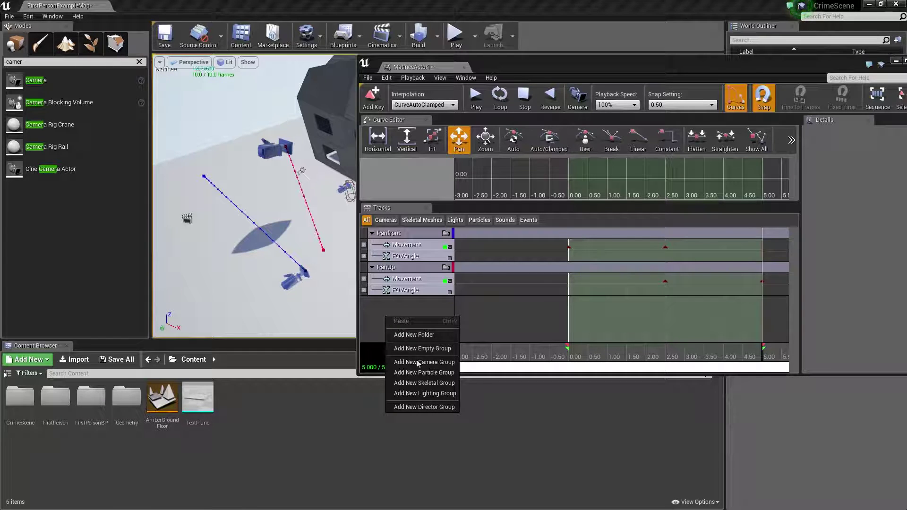
pyautogui.click(430, 407)
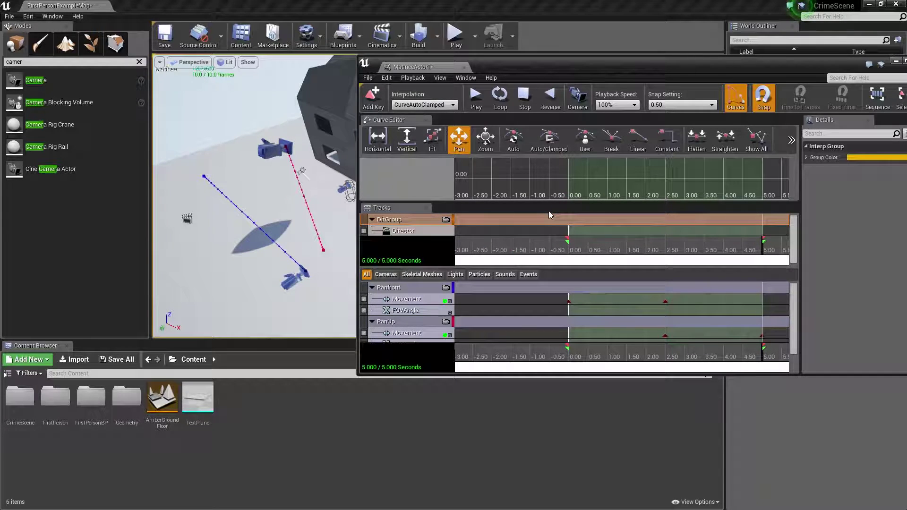
# Add a Director track key at 0 seconds that cuts to the Panfront group
pyautogui.moveTo(817, 77); pyautogui.dragTo(642, 52)
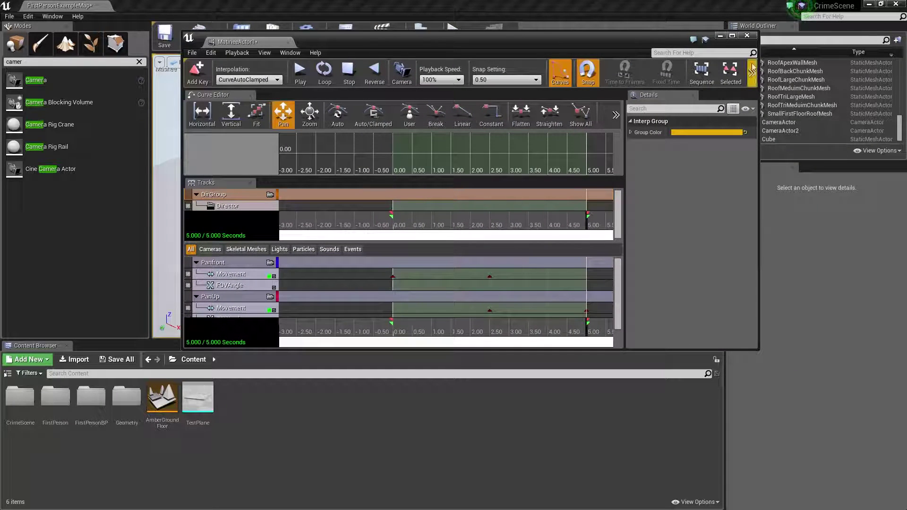
pyautogui.click(732, 36)
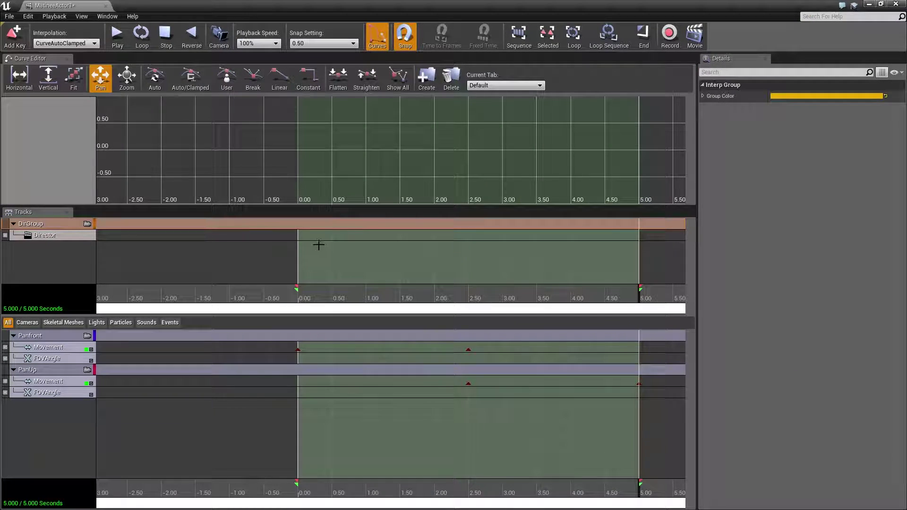
pyautogui.moveTo(369, 301); pyautogui.dragTo(285, 308)
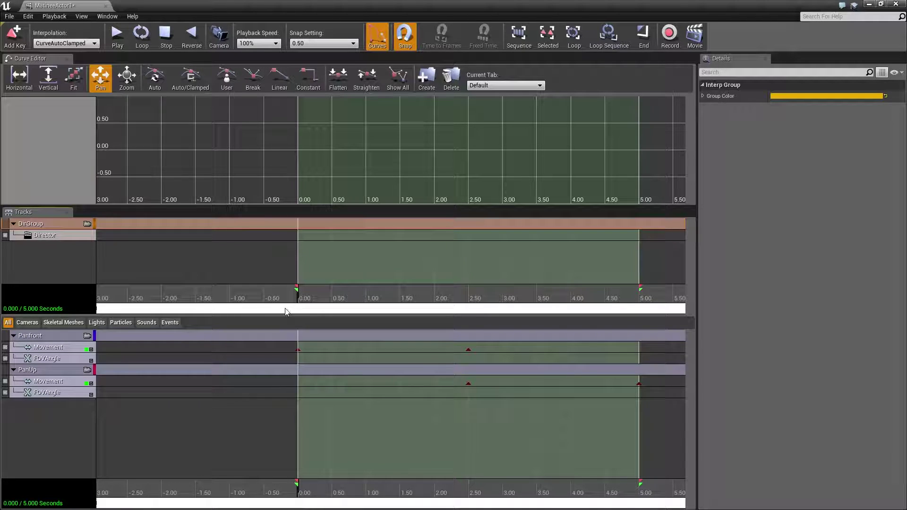
pyautogui.click(63, 234)
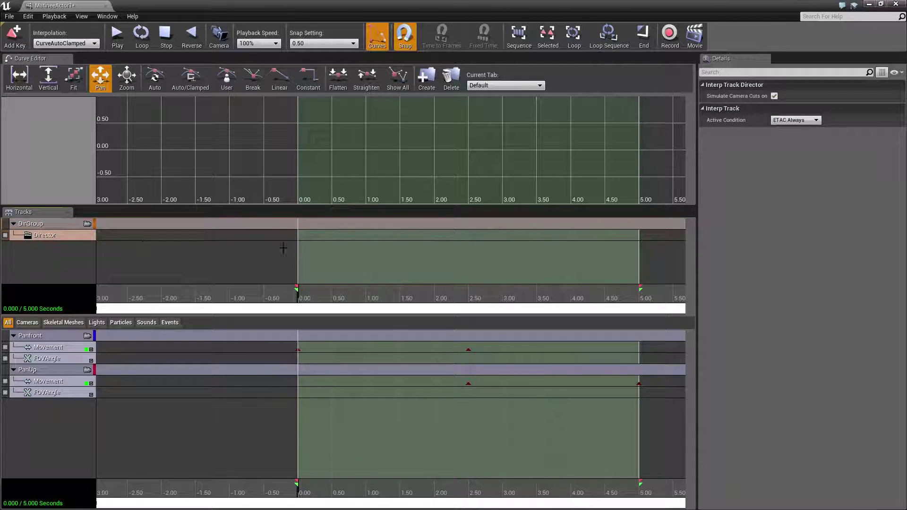
pyautogui.press('Return')
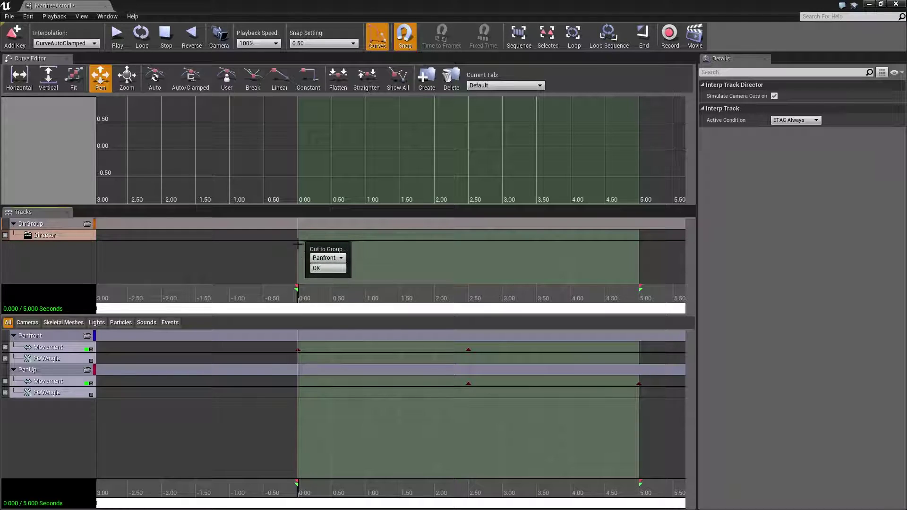
pyautogui.click(328, 260)
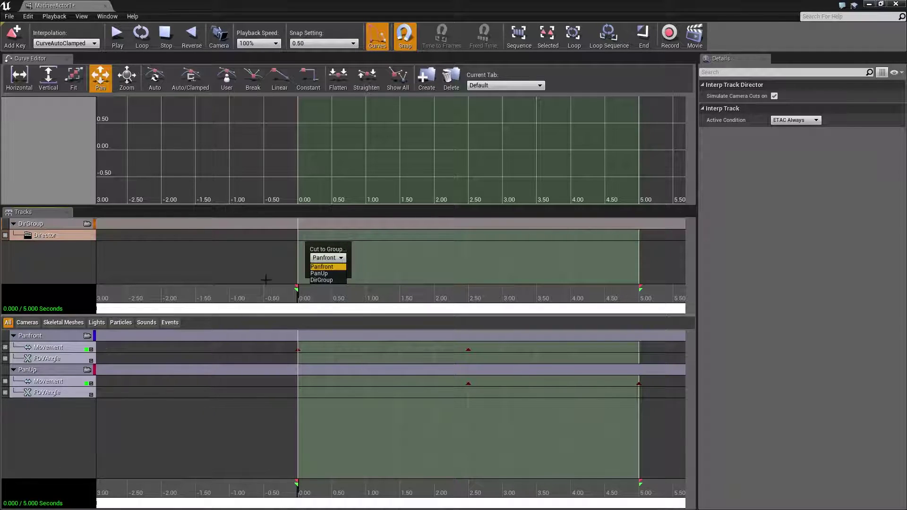
pyautogui.click(326, 266)
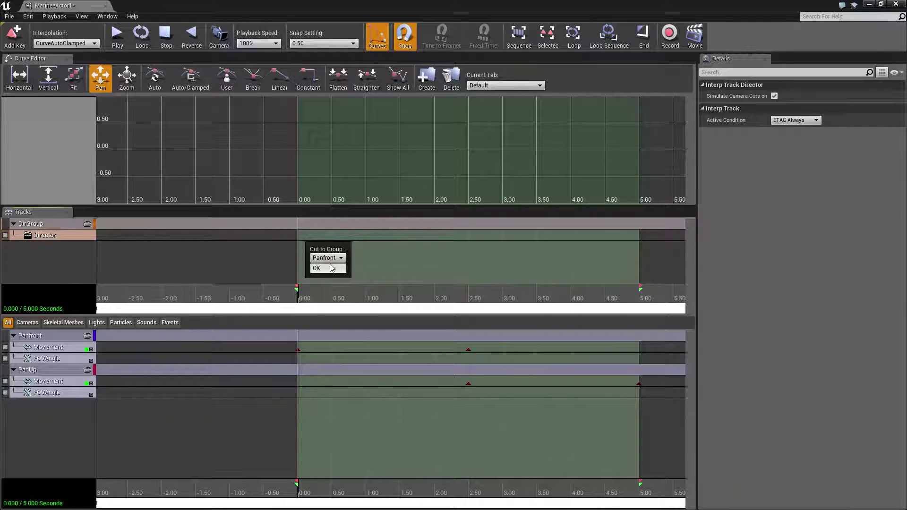
pyautogui.click(323, 270)
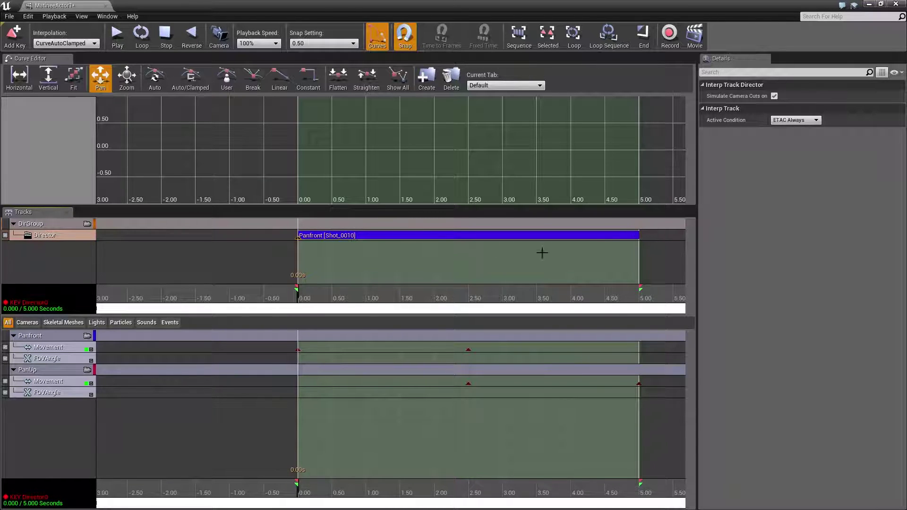
# Add a second Director track key that cuts to the PanUp group and place it at 2.5 seconds
pyautogui.moveTo(430, 298); pyautogui.dragTo(505, 309)
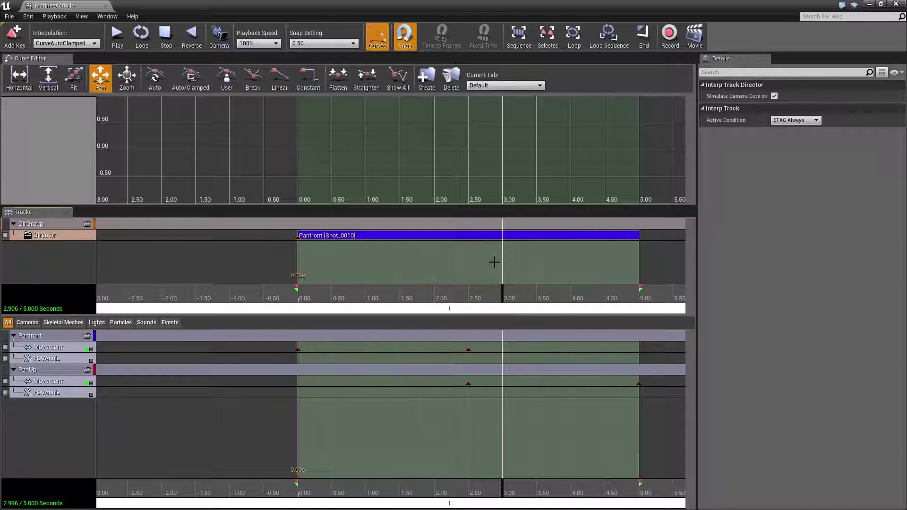
pyautogui.press('Return')
pyautogui.click(516, 278)
pyautogui.click(513, 296)
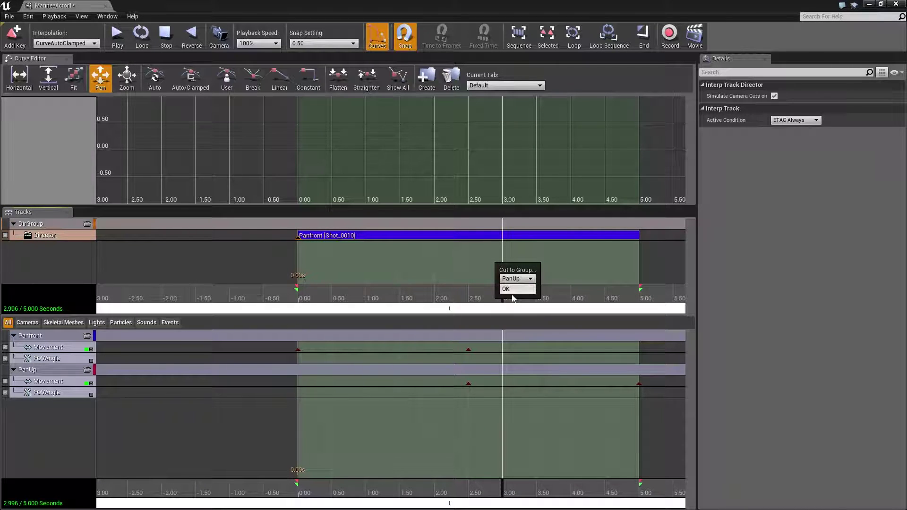
pyautogui.click(512, 289)
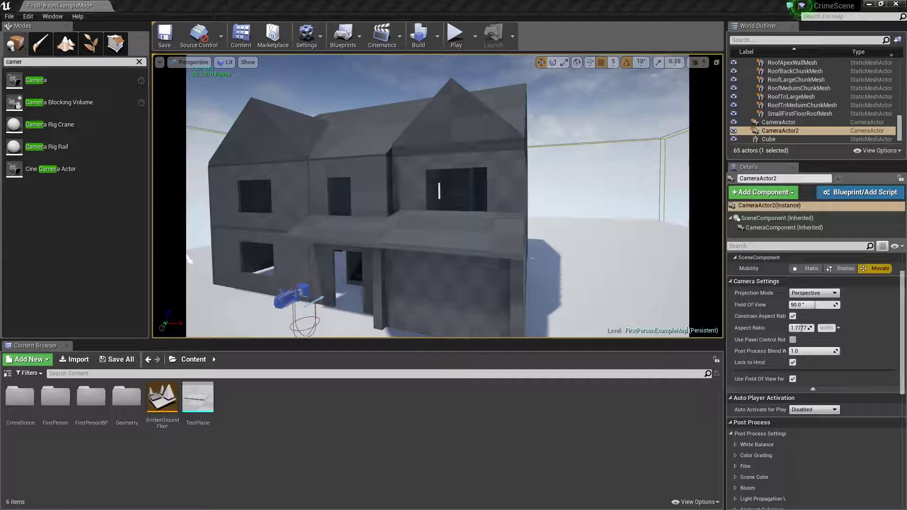
# Preview the cut from Panfront to PanUp in the level viewport through the director group's camera
pyautogui.moveTo(906, 78); pyautogui.dragTo(571, 52)
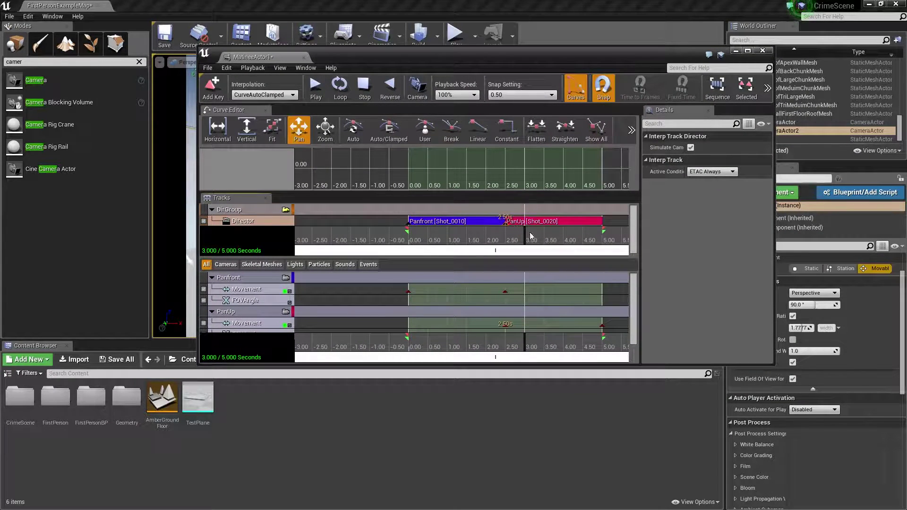
pyautogui.moveTo(472, 59); pyautogui.dragTo(906, 83)
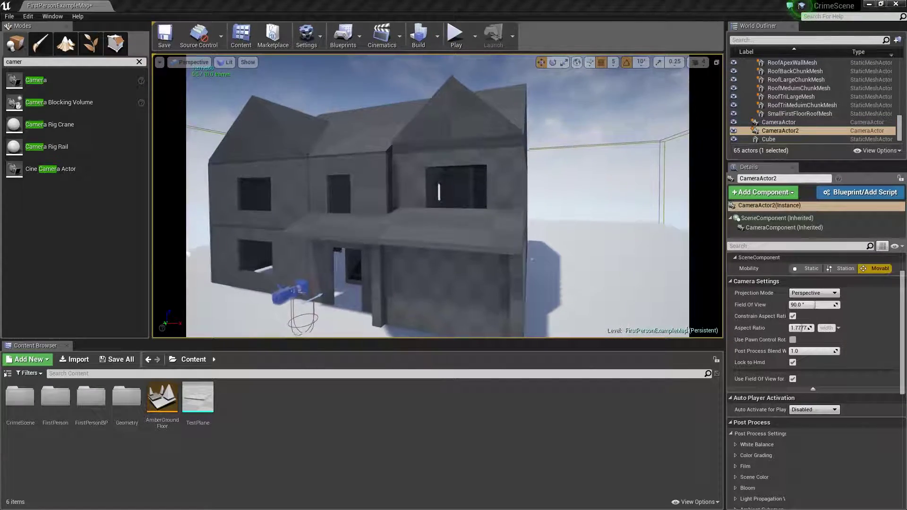
pyautogui.moveTo(902, 135); pyautogui.dragTo(501, 98)
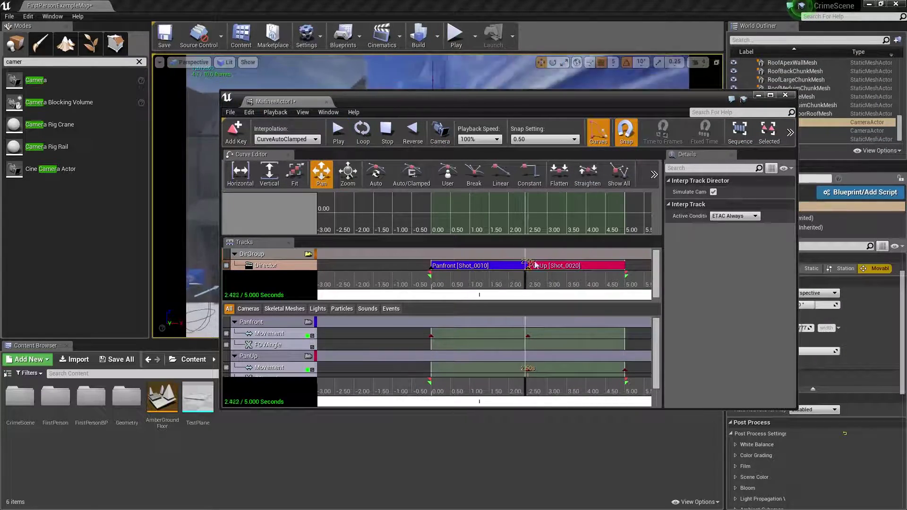
# Find the Matinee's movie rendering option and review its Render Movie Settings without capturing anything
pyautogui.click(274, 113)
pyautogui.click(328, 113)
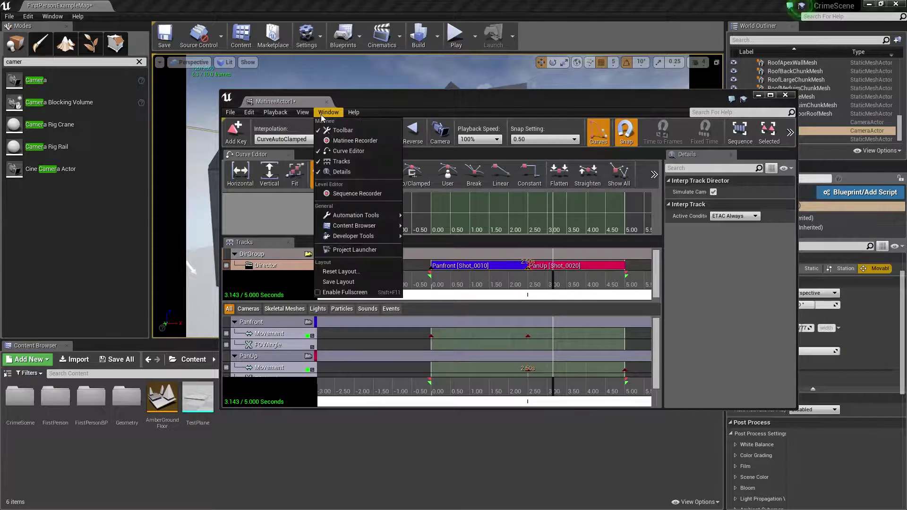
pyautogui.moveTo(297, 117)
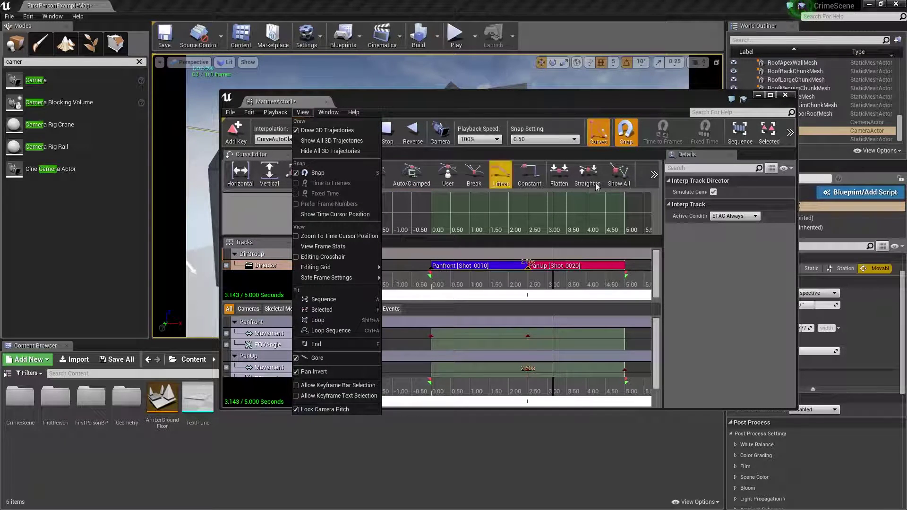
pyautogui.click(792, 141)
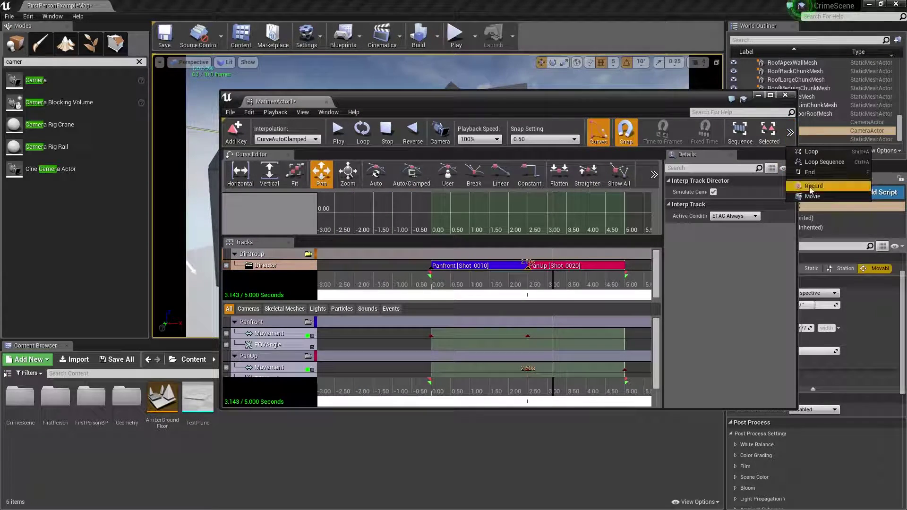
pyautogui.click(770, 95)
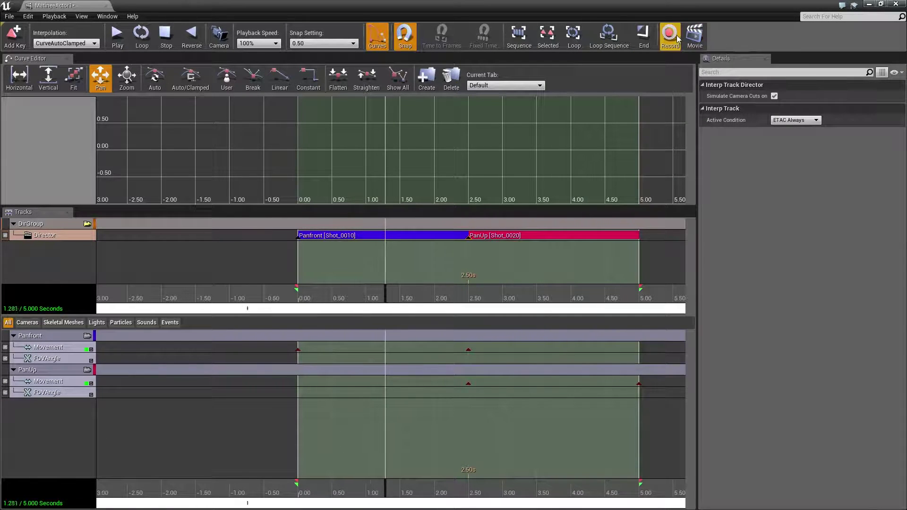
pyautogui.click(693, 39)
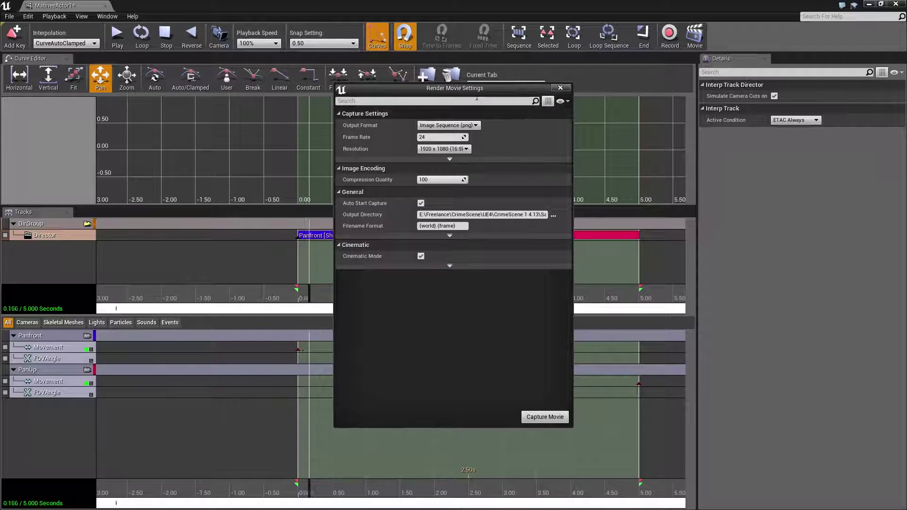
pyautogui.click(560, 88)
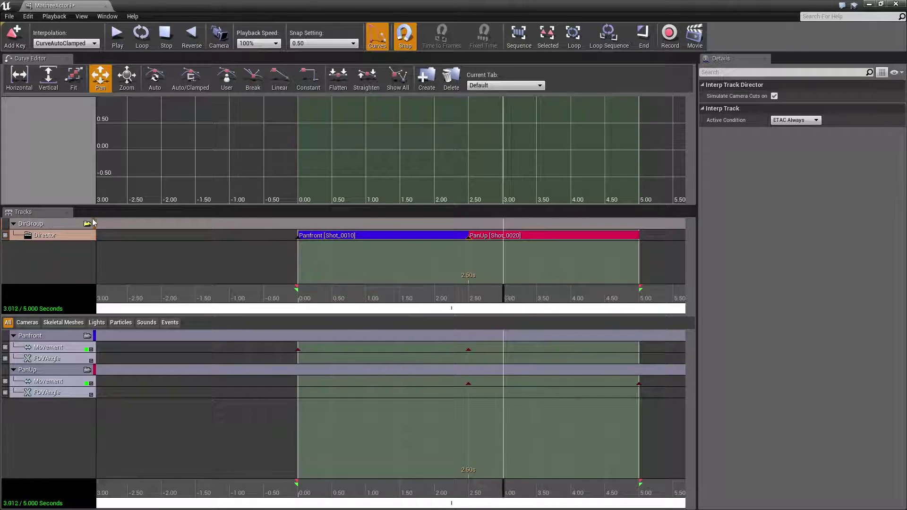
# Stop viewing through the DirGroup camera and close the Matinee editor
pyautogui.click(94, 226)
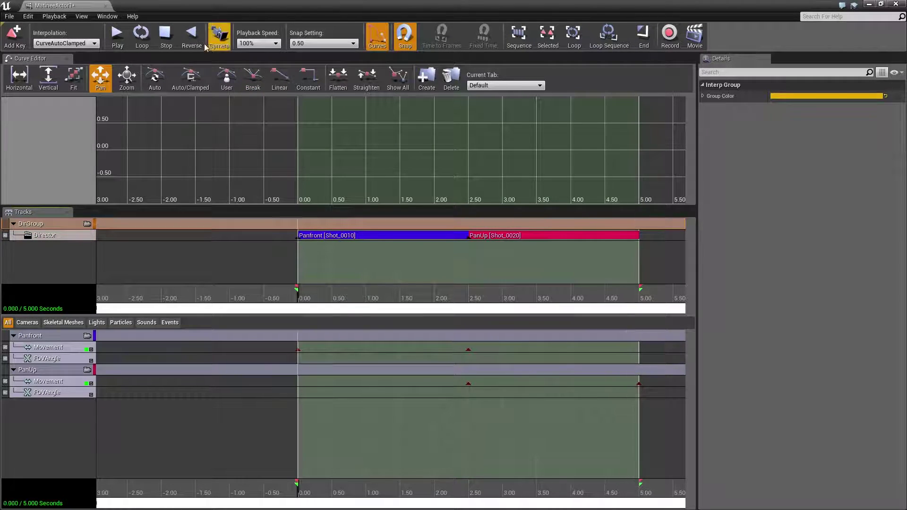
pyautogui.click(896, 5)
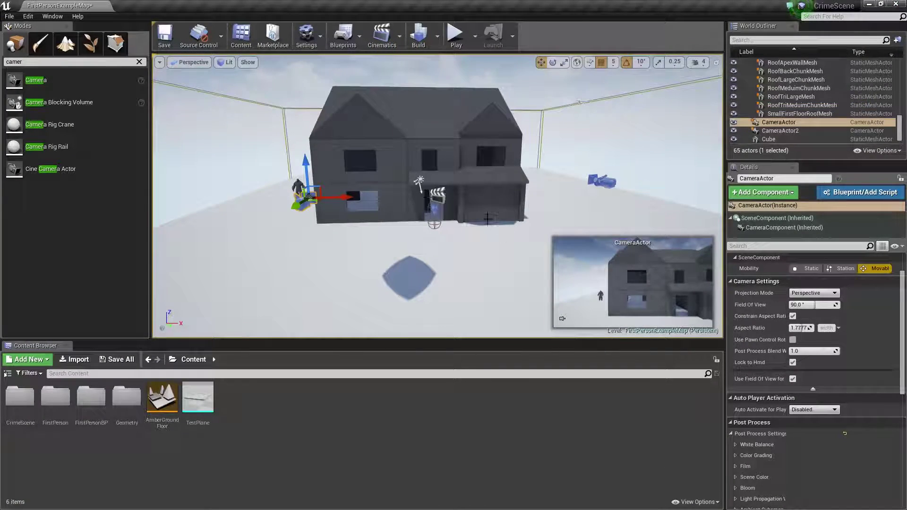
# Open the Level Blueprint and reposition the Event BeginPlay node in the upper-left corner of the Cut Scene comment box
pyautogui.click(350, 39)
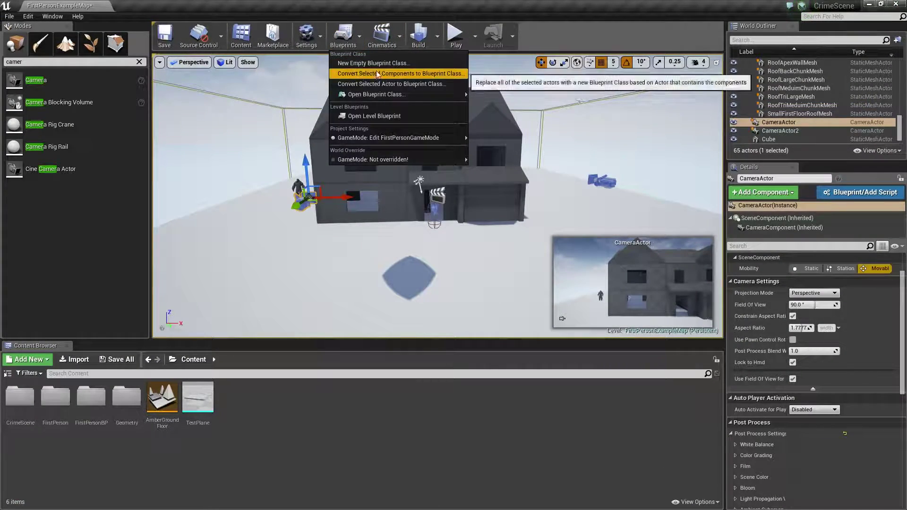
pyautogui.click(393, 115)
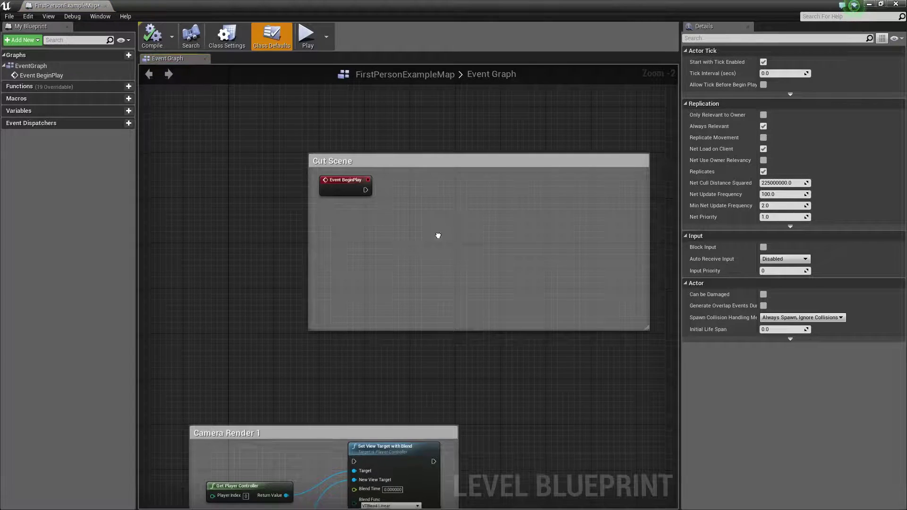
pyautogui.moveTo(345, 183); pyautogui.dragTo(350, 159, button='right')
pyautogui.moveTo(335, 164); pyautogui.dragTo(346, 192)
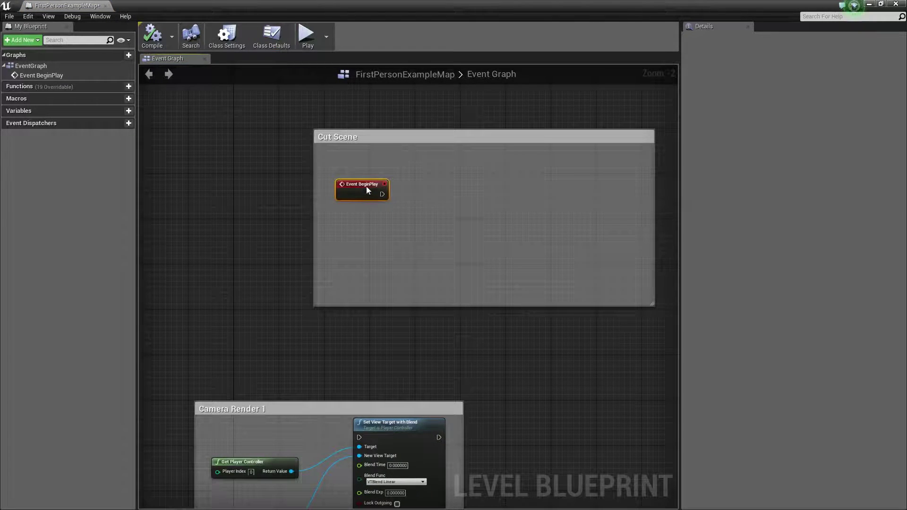
pyautogui.rightClick(431, 162)
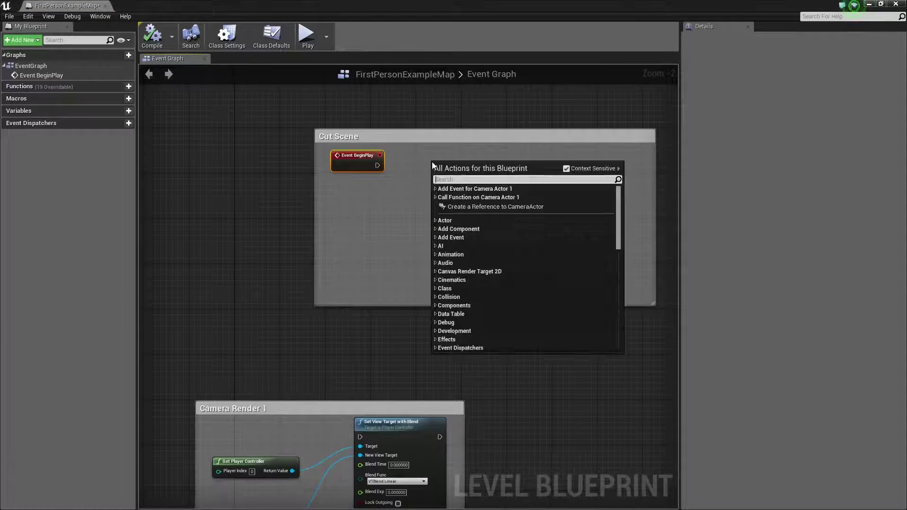
pyautogui.click(364, 160)
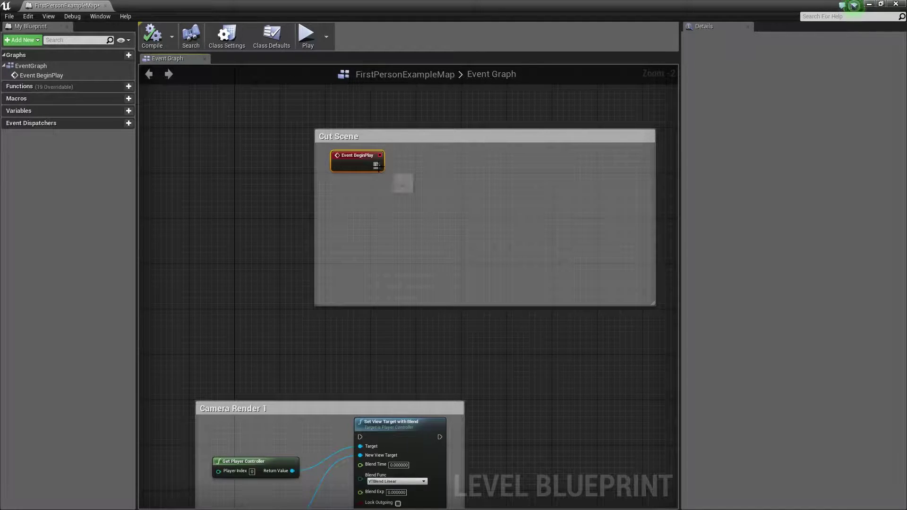
pyautogui.moveTo(463, 160); pyautogui.dragTo(463, 161)
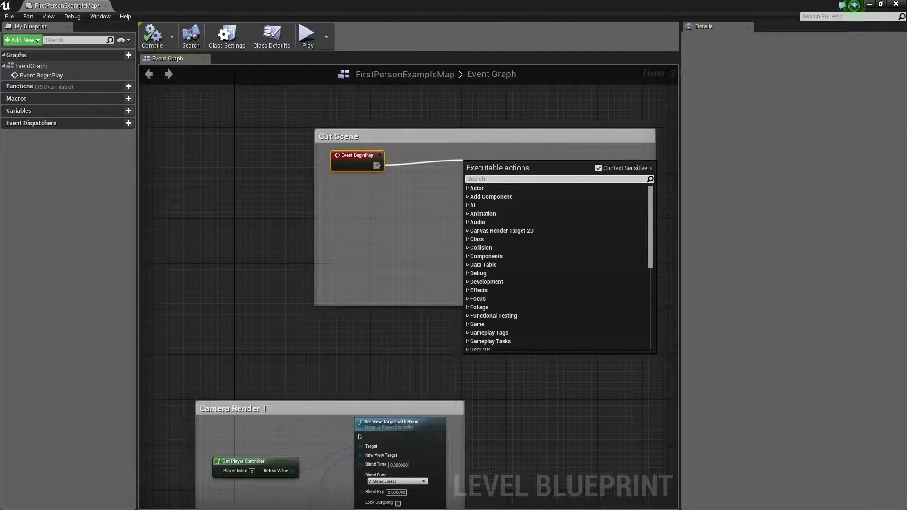
pyautogui.write('toggl')
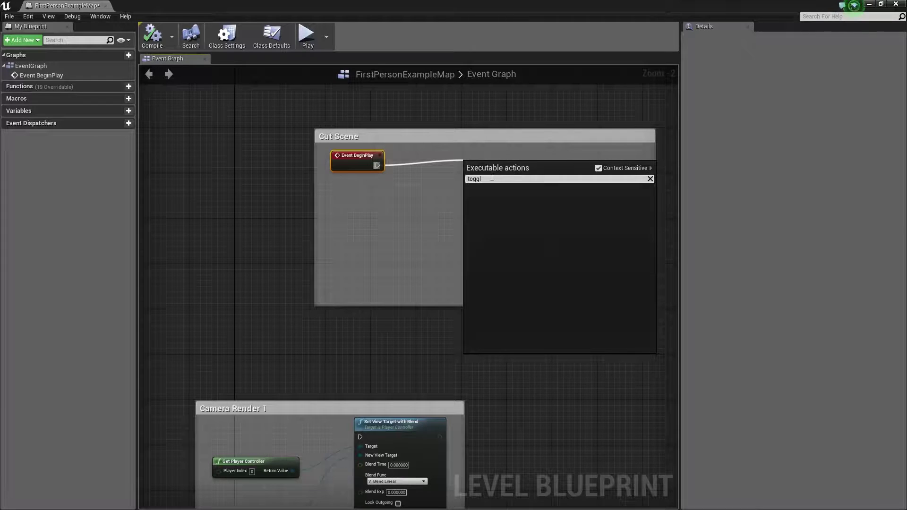
pyautogui.press('BackSpace')
pyautogui.press('BackSpace')
pyautogui.press('BackSpace')
pyautogui.press('BackSpace')
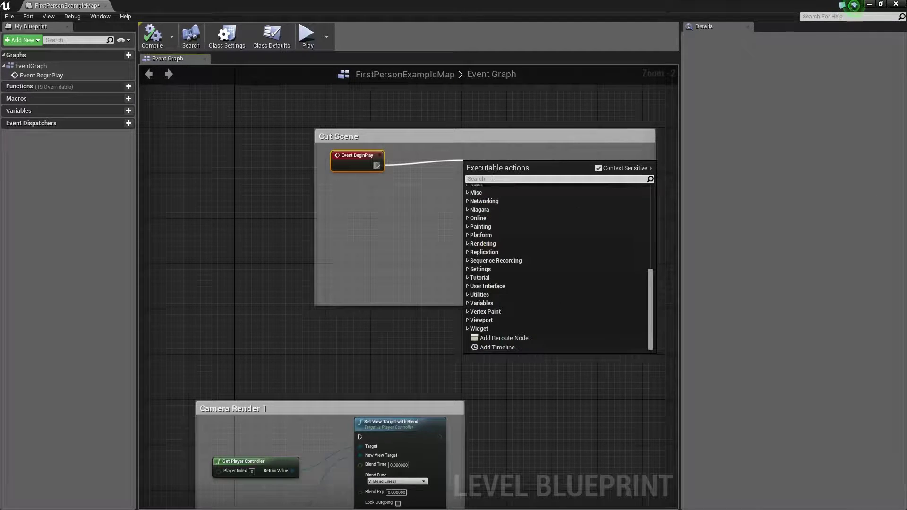
pyautogui.write('cut')
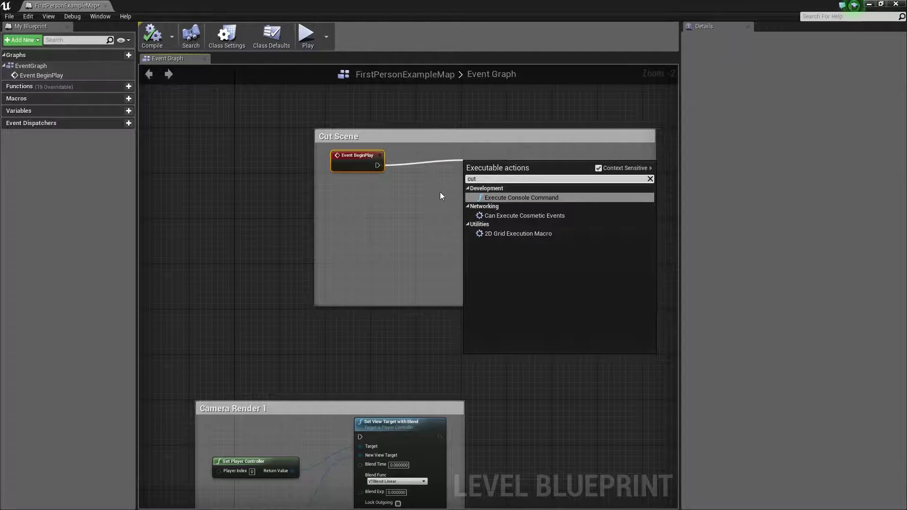
pyautogui.click(440, 189)
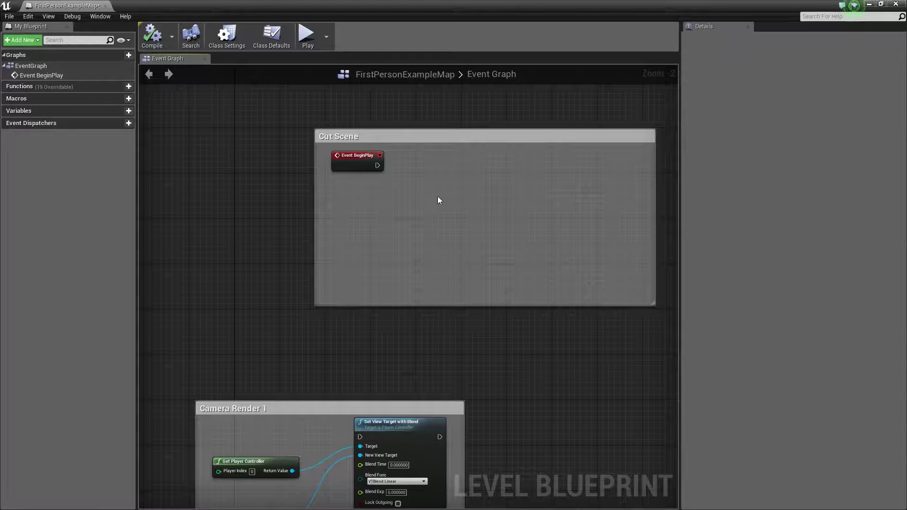
# Try a CameraActor reference below Event BeginPlay in the Cut Scene comment box, and delete it
pyautogui.rightClick(455, 181)
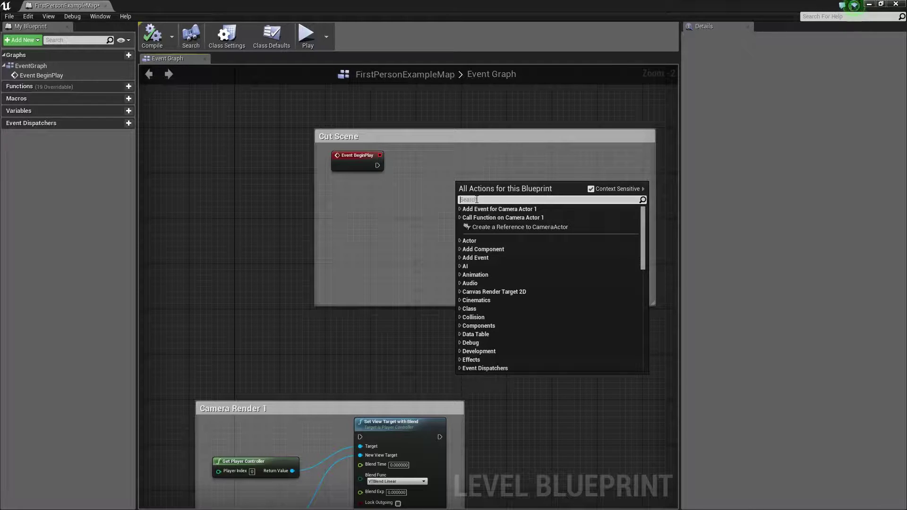
pyautogui.click(504, 227)
pyautogui.moveTo(494, 188); pyautogui.dragTo(380, 228)
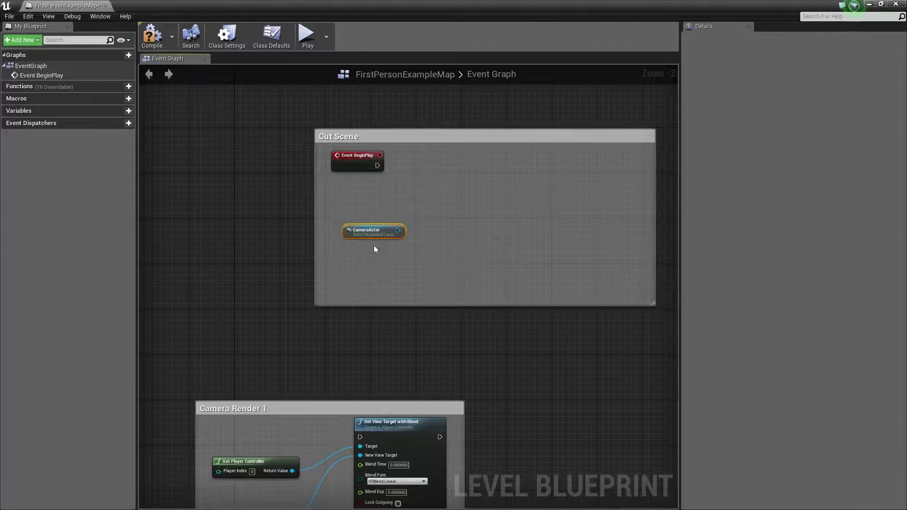
pyautogui.press('Delete')
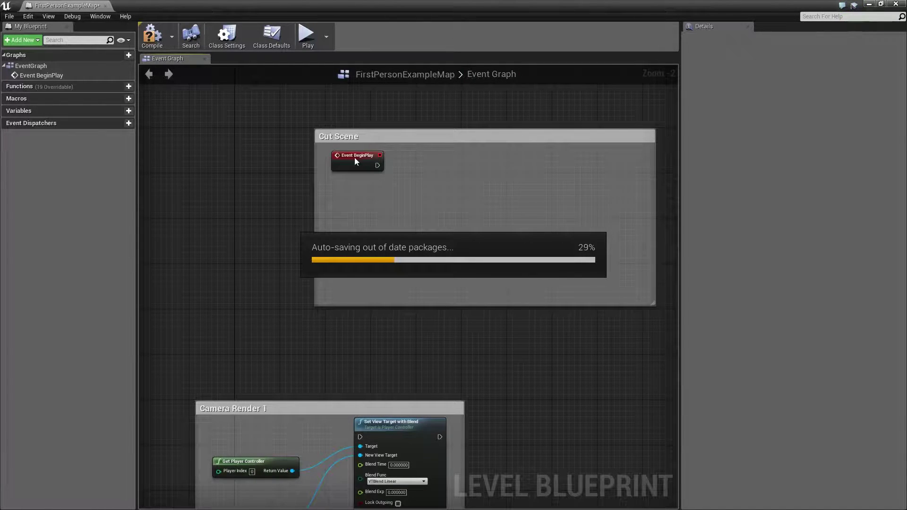
# Select the Matinee actor in the level and add a reference to it below Event BeginPlay in the Level Blueprint
pyautogui.doubleClick(369, 4)
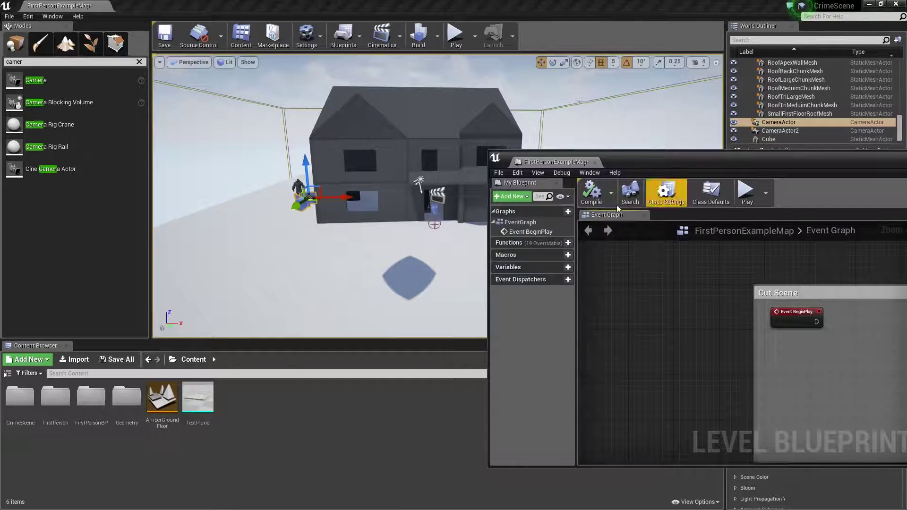
pyautogui.click(438, 195)
pyautogui.moveTo(686, 163); pyautogui.dragTo(512, 82)
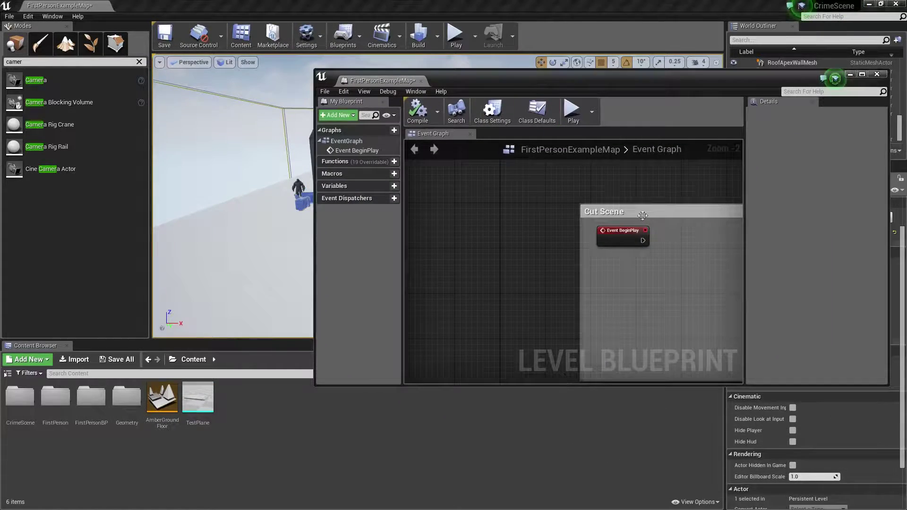
pyautogui.rightClick(633, 273)
pyautogui.click(675, 326)
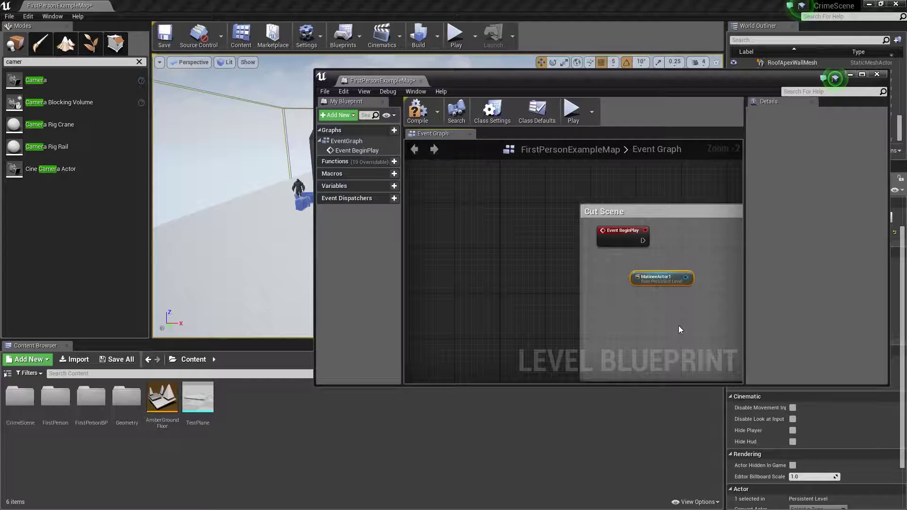
pyautogui.doubleClick(599, 77)
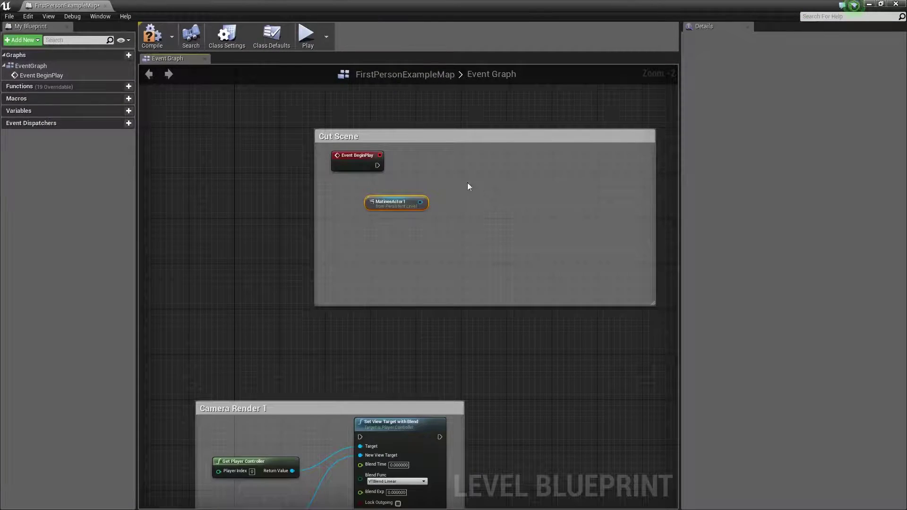
# Add a Set Cinematic Mode node to the Cut Scene comment box, beside Event BeginPlay
pyautogui.rightClick(457, 181)
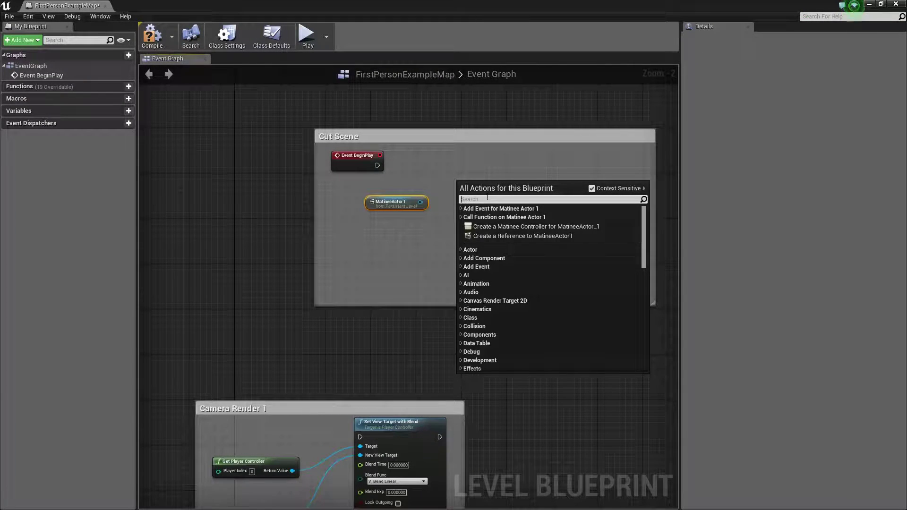
pyautogui.write('toggle')
pyautogui.press('BackSpace')
pyautogui.press('BackSpace')
pyautogui.press('BackSpace')
pyautogui.press('BackSpace')
pyautogui.press('BackSpace')
pyautogui.press('BackSpace')
pyautogui.write('set')
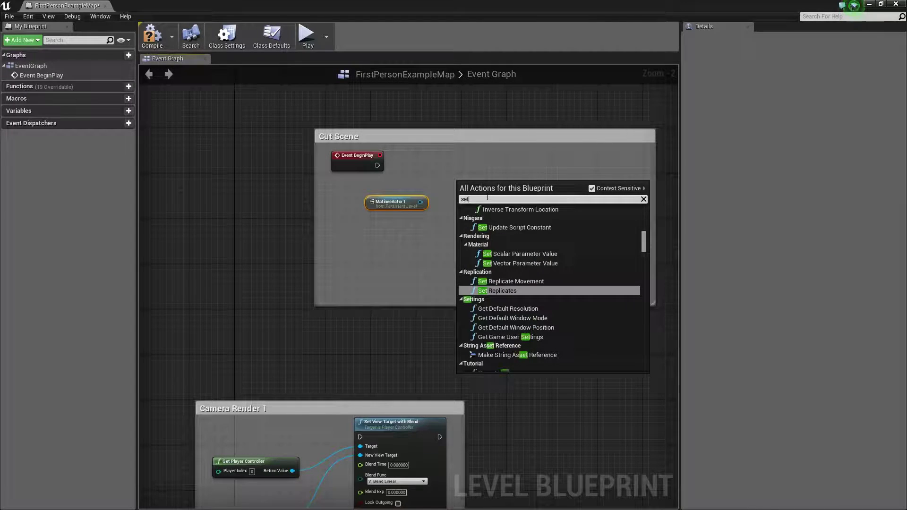
pyautogui.write(' cine')
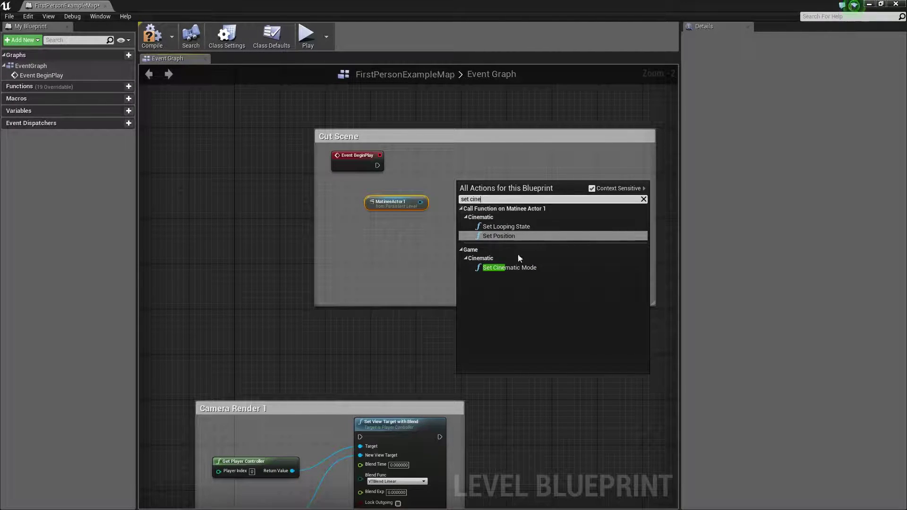
pyautogui.click(517, 267)
pyautogui.moveTo(487, 189); pyautogui.dragTo(481, 167)
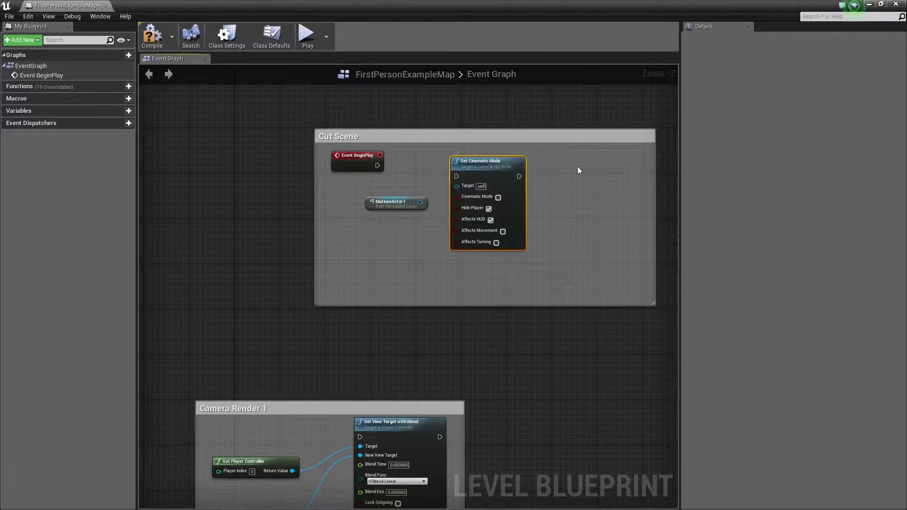
# Add the Matinee actor's Play node beside Set Cinematic Mode and connect the MatineeActor1 reference to its Target
pyautogui.rightClick(578, 168)
pyautogui.write('play')
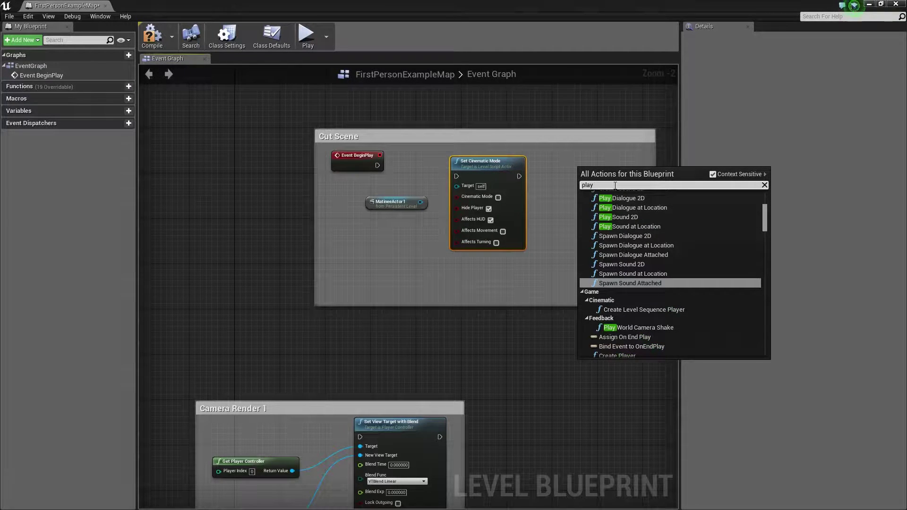
pyautogui.write(' m')
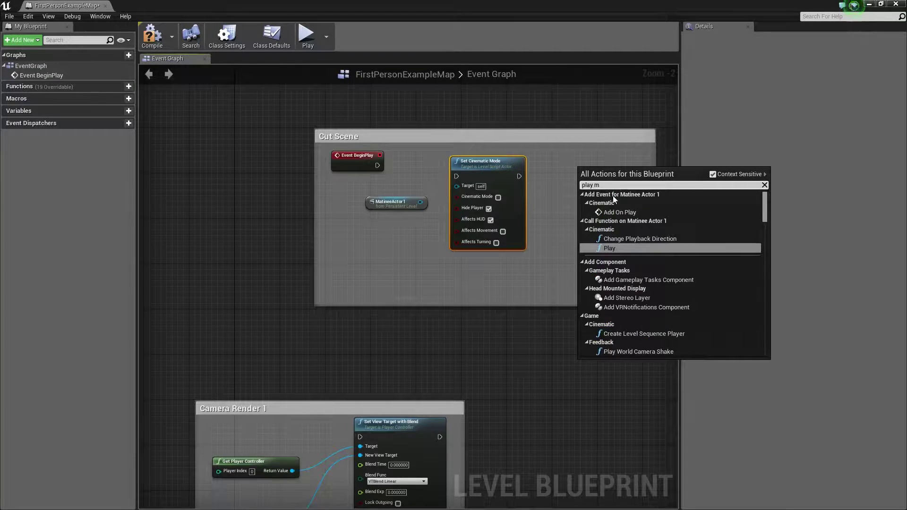
pyautogui.click(609, 248)
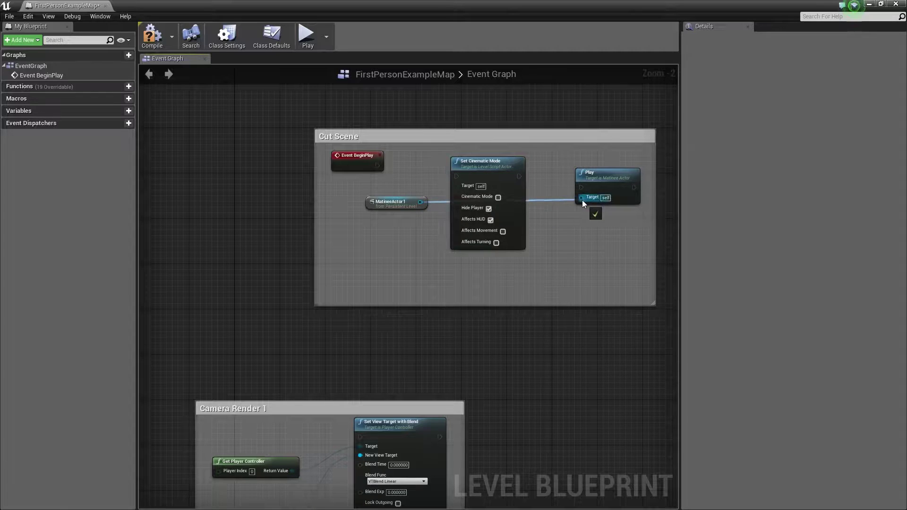
# Wire execution from Event BeginPlay through Set Cinematic Mode to Play, and place the MatineeActor1 reference below Set Cinematic Mode
pyautogui.moveTo(457, 176); pyautogui.dragTo(377, 165)
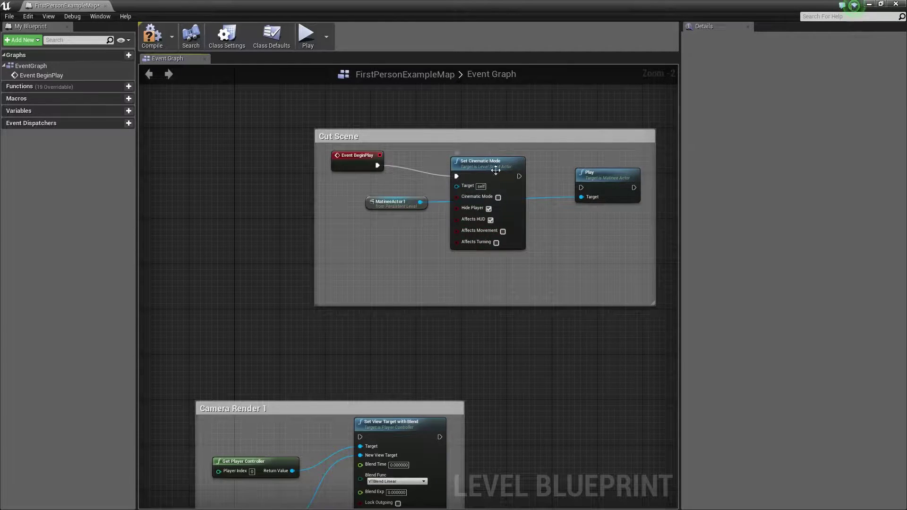
pyautogui.moveTo(517, 177); pyautogui.dragTo(580, 188)
pyautogui.moveTo(390, 208); pyautogui.dragTo(486, 283)
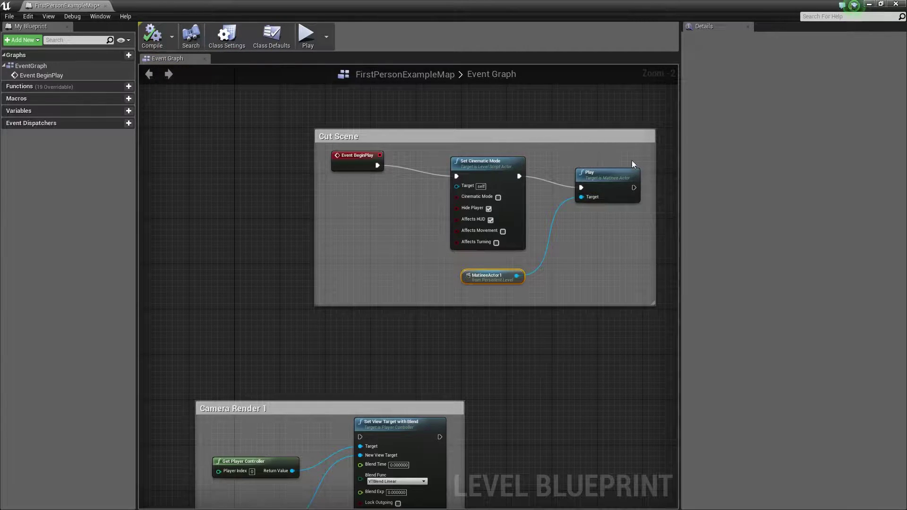
# Play the level to test the cut scene in the viewport, stop it, and return to the full-size Level Blueprint
pyautogui.moveTo(487, 6); pyautogui.dragTo(605, 135)
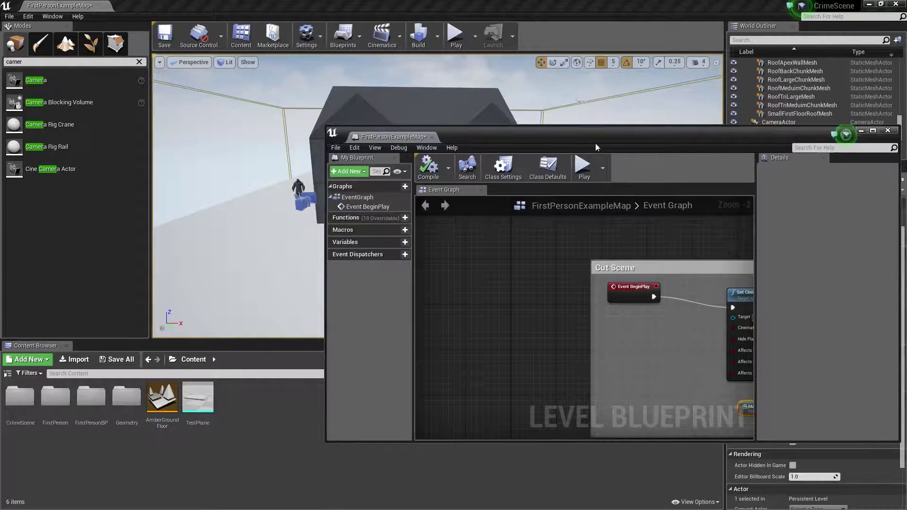
pyautogui.click(589, 166)
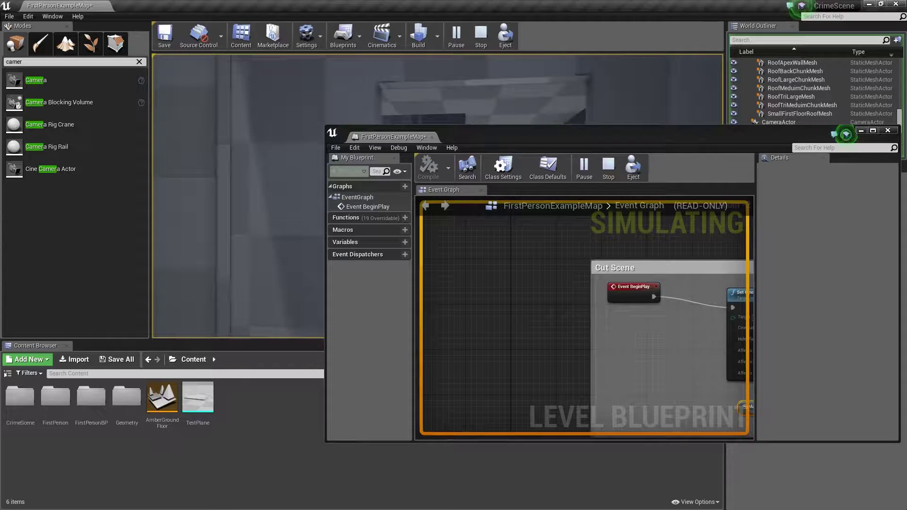
pyautogui.press('Escape')
pyautogui.doubleClick(637, 132)
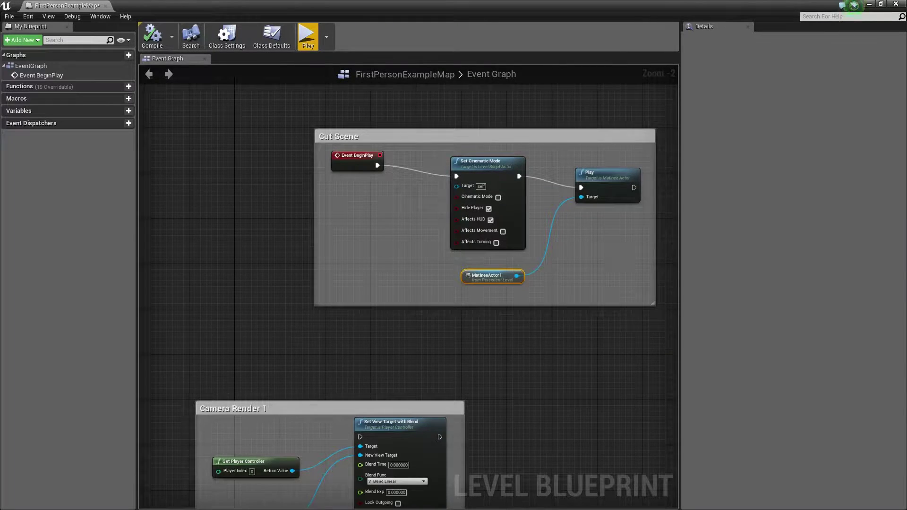
# Add a Set Looping State node after Play, remove its duplicate Matinee reference, and wire it to Play and the existing MatineeActor1 reference
pyautogui.moveTo(666, 196); pyautogui.dragTo(498, 168, button='right')
pyautogui.rightClick(525, 163)
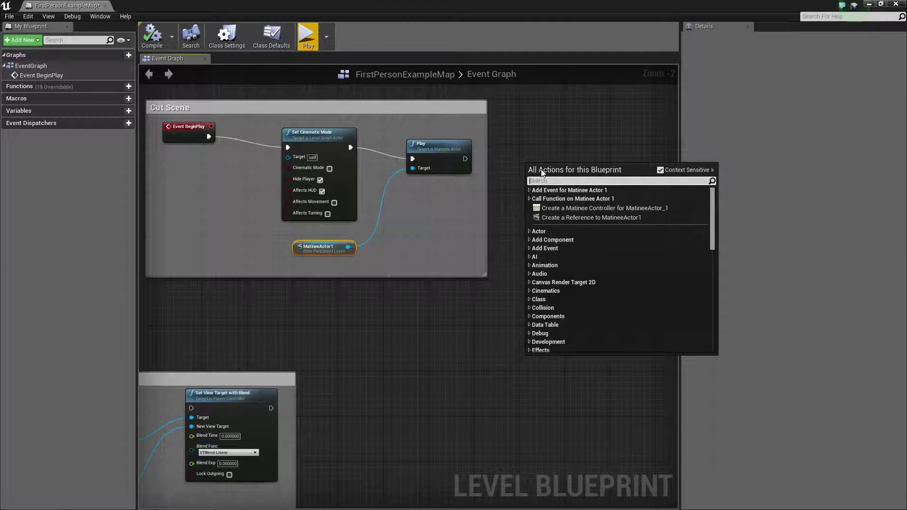
pyautogui.write('loop')
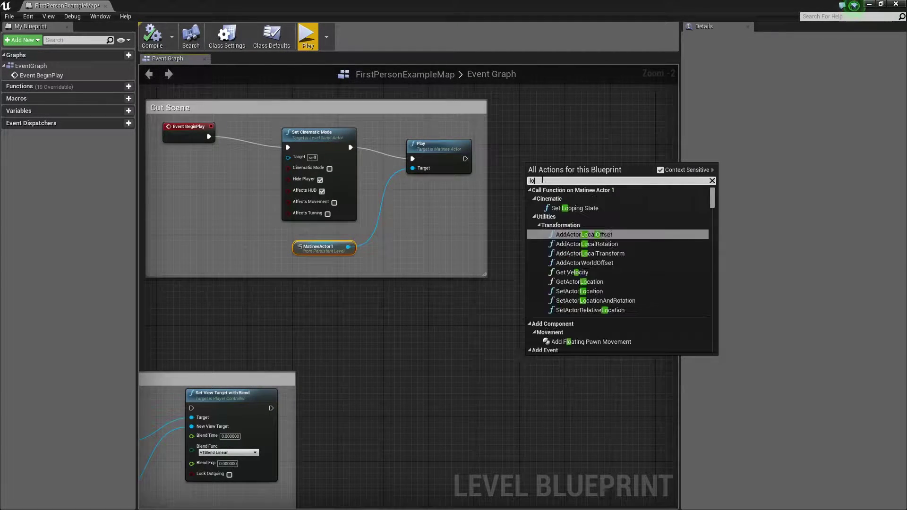
pyautogui.click(593, 209)
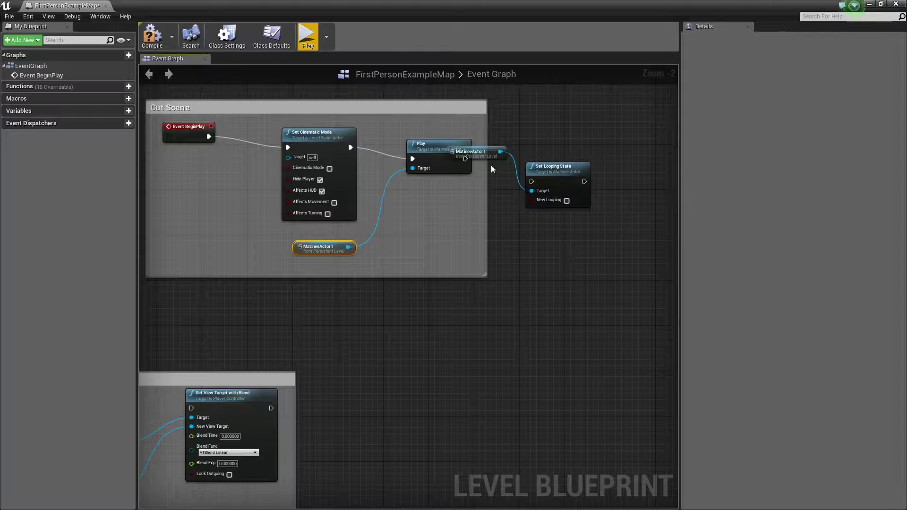
pyautogui.moveTo(475, 157); pyautogui.dragTo(430, 264)
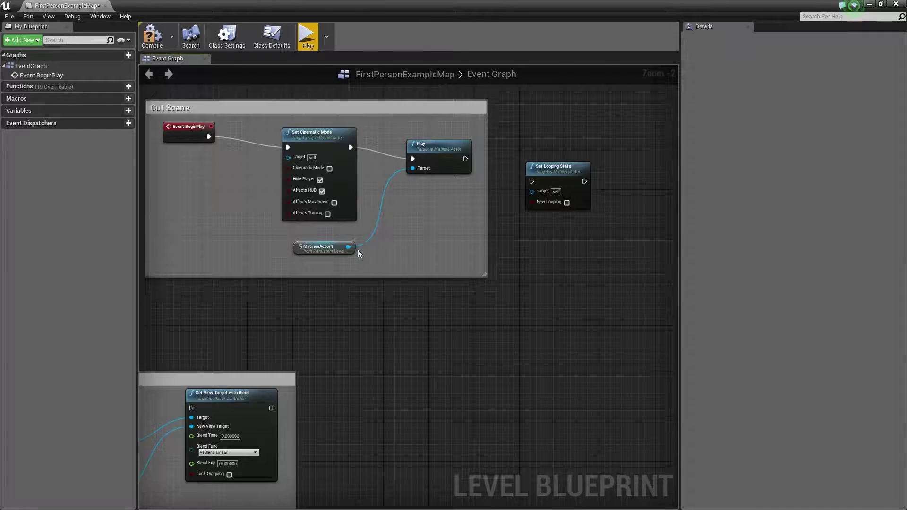
pyautogui.moveTo(348, 247); pyautogui.dragTo(439, 200)
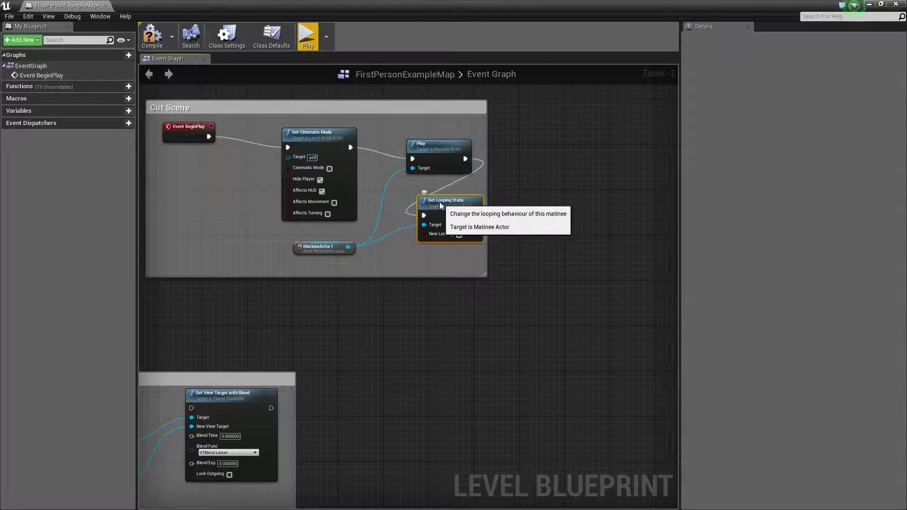
# Arrange Set Cinematic Mode, Play and Set Looping State in a row inside the Cut Scene comment box, with MatineeActor1 beneath Set Cinematic Mode
pyautogui.moveTo(441, 149); pyautogui.dragTo(404, 143)
pyautogui.moveTo(326, 139); pyautogui.dragTo(270, 133)
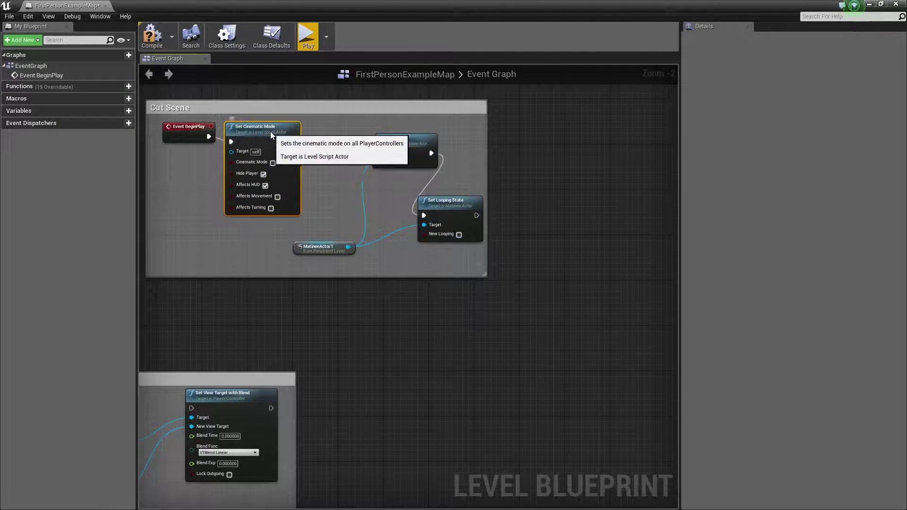
pyautogui.moveTo(397, 137); pyautogui.dragTo(357, 132)
pyautogui.moveTo(339, 247); pyautogui.dragTo(270, 235)
pyautogui.moveTo(444, 200); pyautogui.dragTo(437, 132)
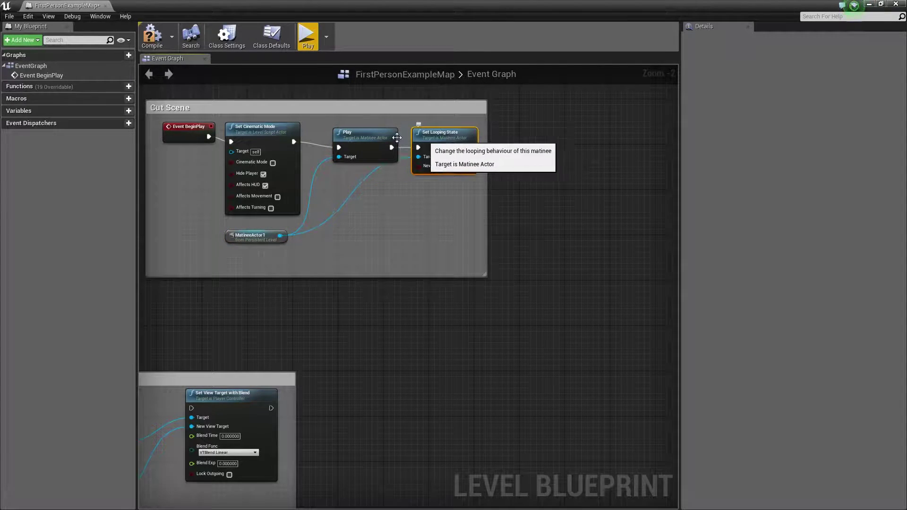
# Compile the Level Blueprint and close it to return to the level editor
pyautogui.click(155, 37)
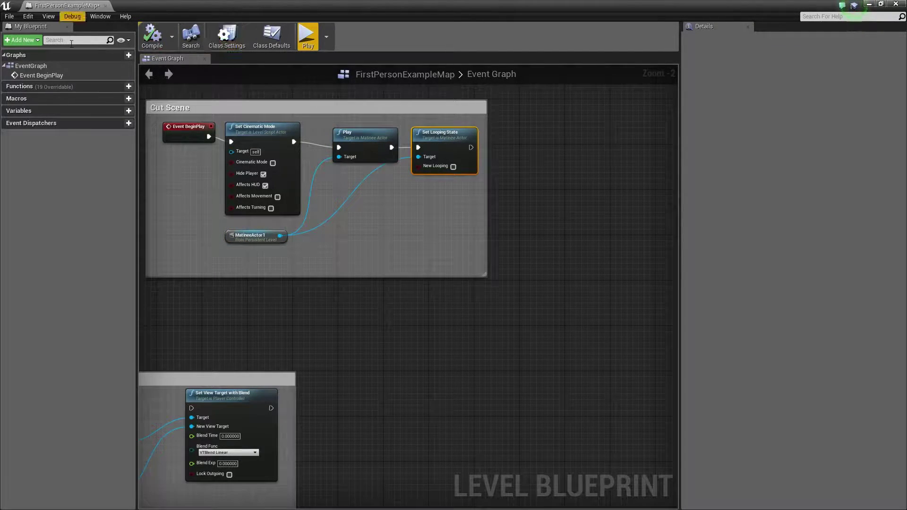
pyautogui.click(105, 6)
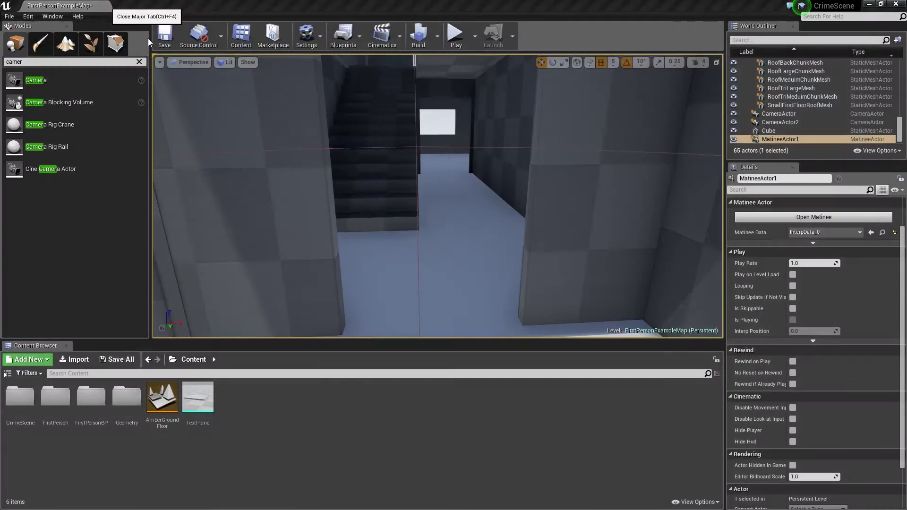
# Play the level briefly in the viewport, stop it, and reopen the Level Blueprint
pyautogui.click(457, 42)
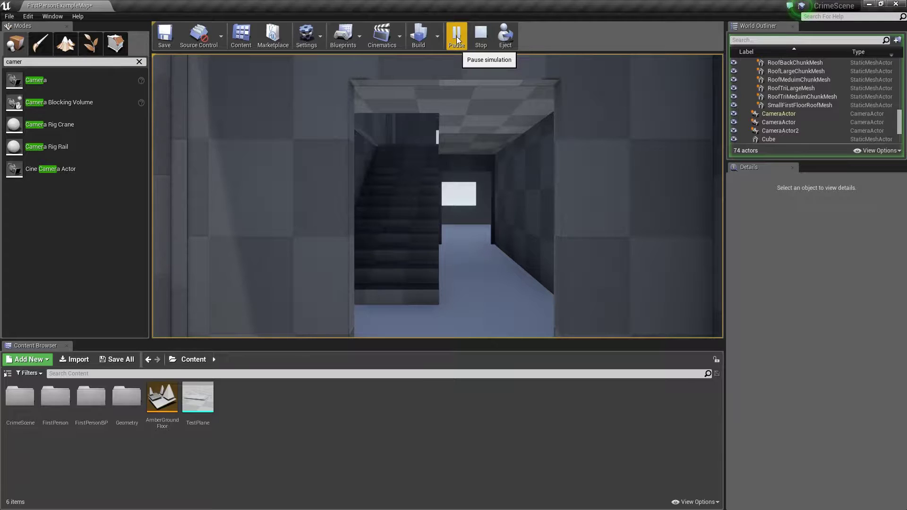
pyautogui.click(474, 44)
pyautogui.click(359, 36)
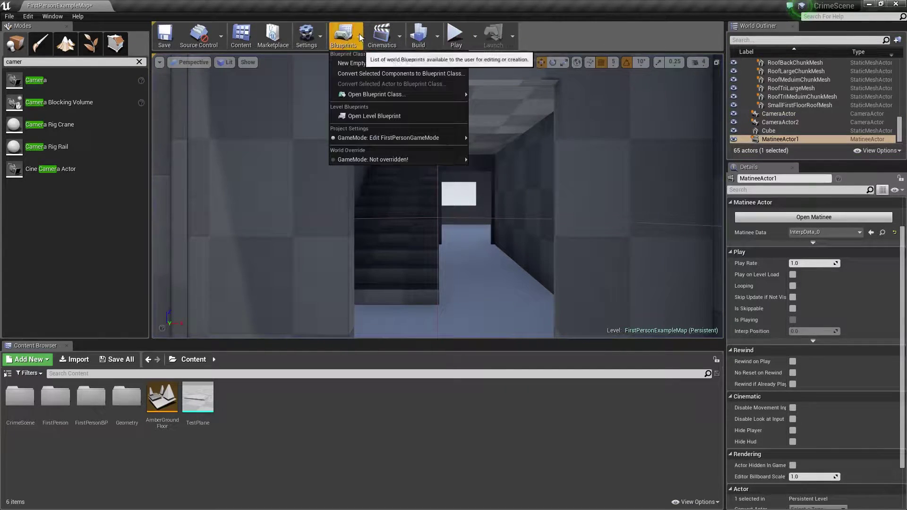
pyautogui.click(372, 116)
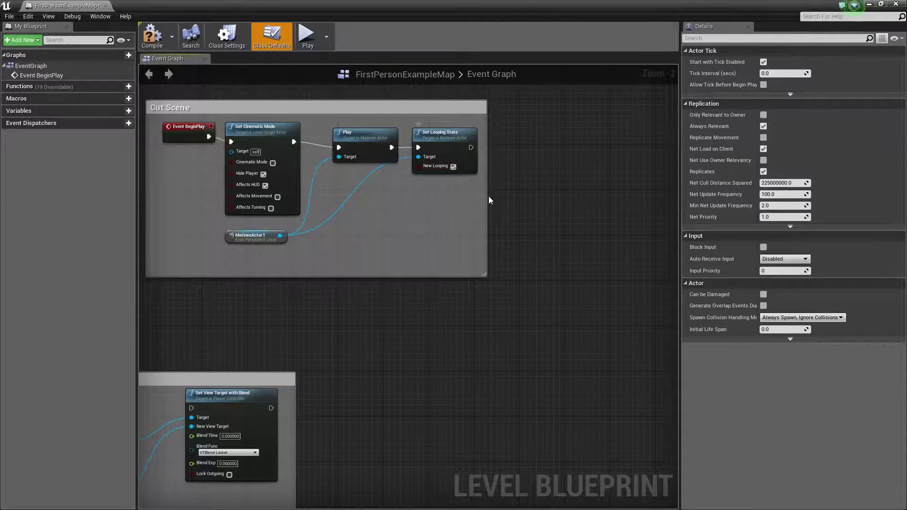
# Run the level from the Level Blueprint, watch the looping cut scene in the level viewport, and stop the simulation
pyautogui.click(305, 42)
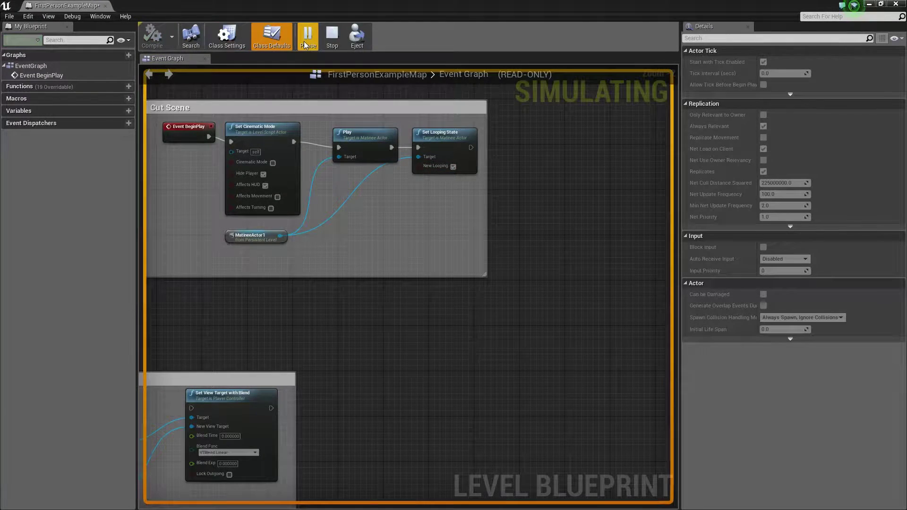
pyautogui.click(867, 4)
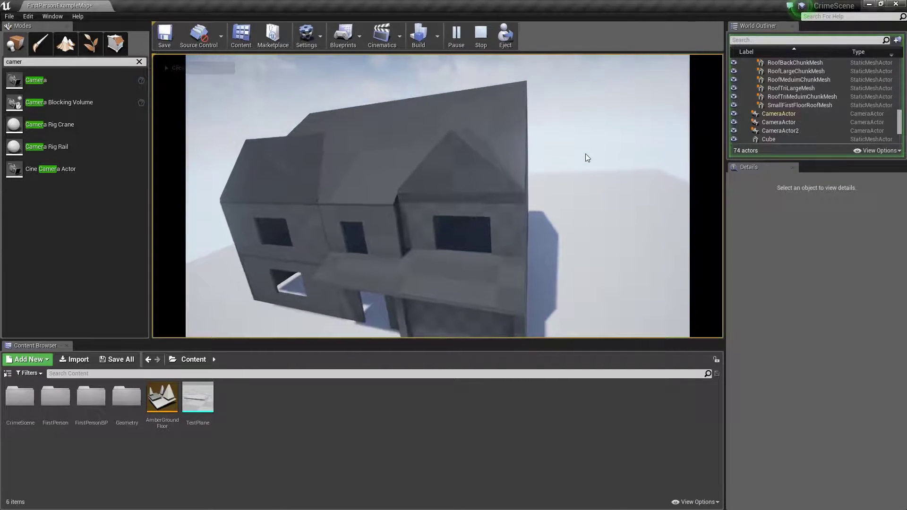
pyautogui.click(480, 36)
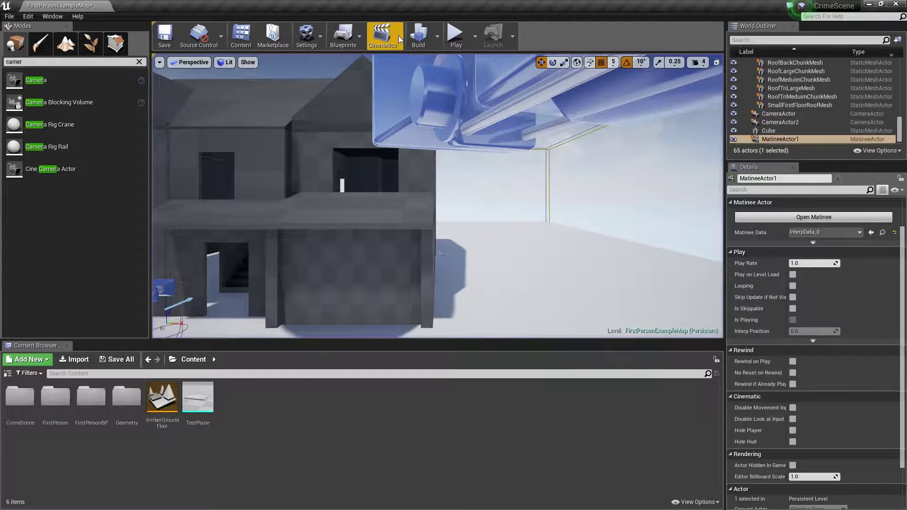
# Open MatineeActor1 in Matinee without converting it to a level sequence, and bring up its render movie settings
pyautogui.click(381, 35)
pyautogui.click(409, 118)
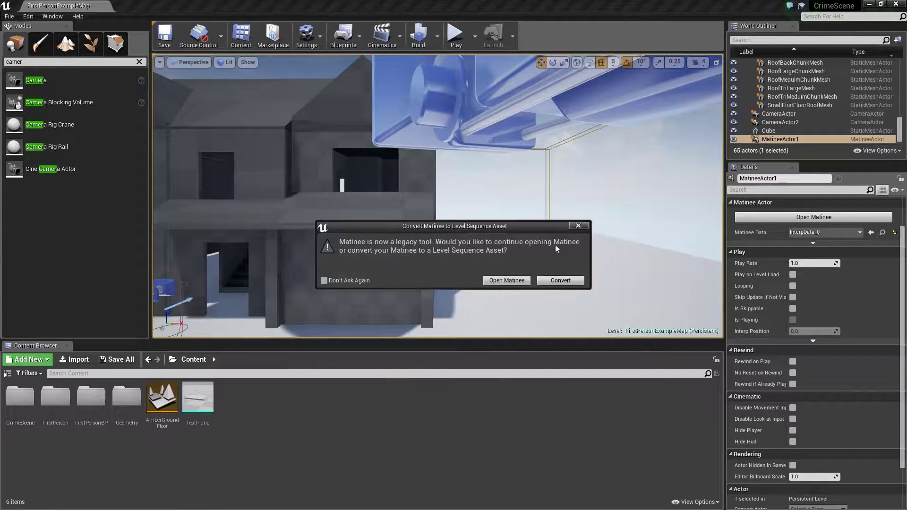
pyautogui.click(522, 281)
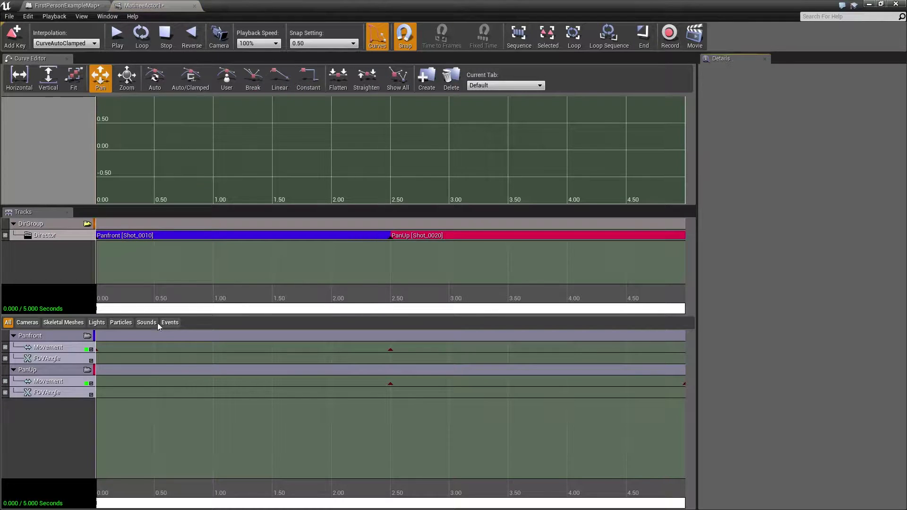
pyautogui.click(691, 38)
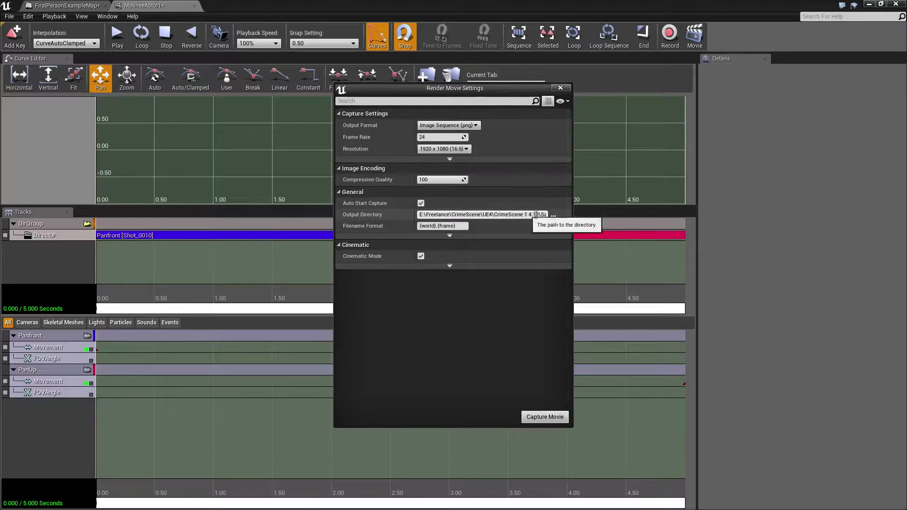
# Start the movie capture with the current settings, saving FirstPersonExampleMap and agreeing to close Matinee
pyautogui.click(547, 418)
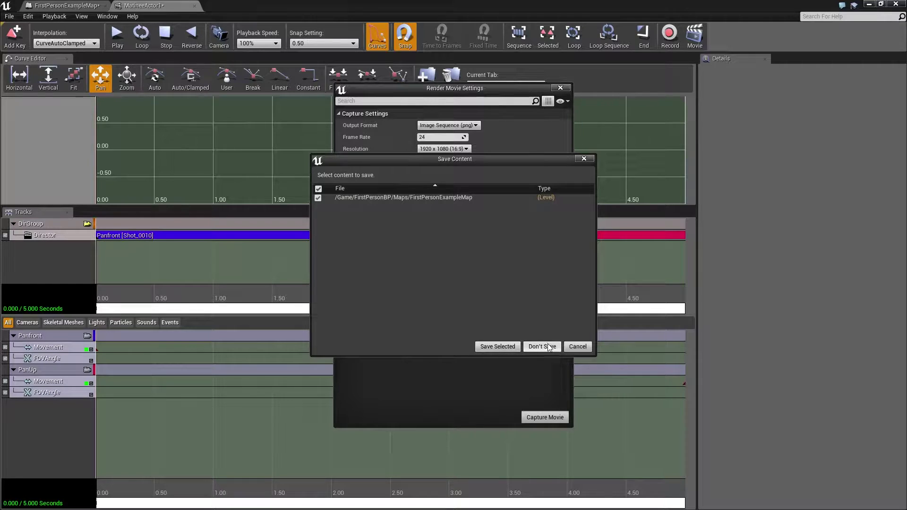
pyautogui.click(489, 347)
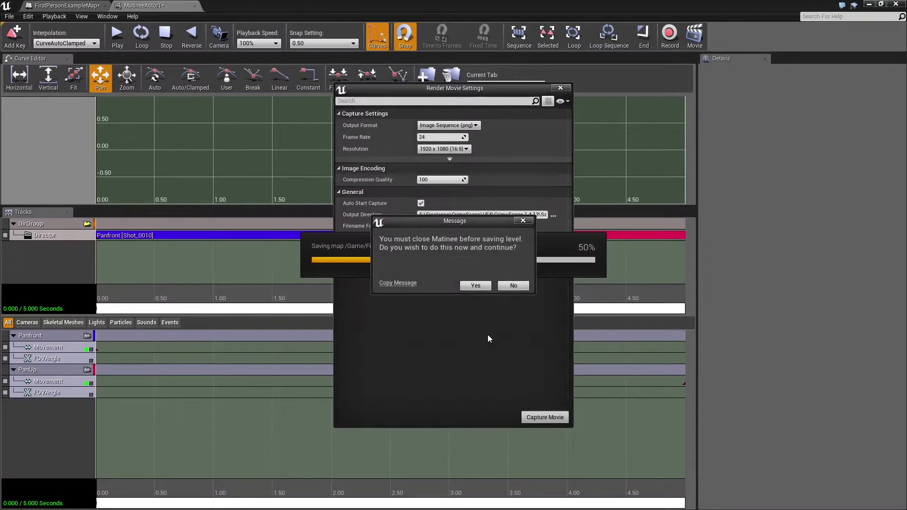
pyautogui.click(476, 286)
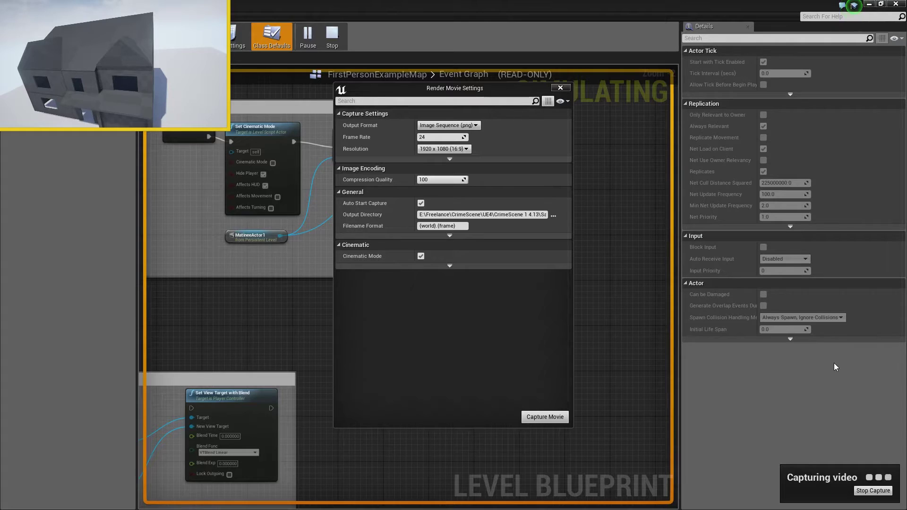
# Stop the video capture, close the render movie settings, and minimize the Level Blueprint to return to the level viewport
pyautogui.click(876, 492)
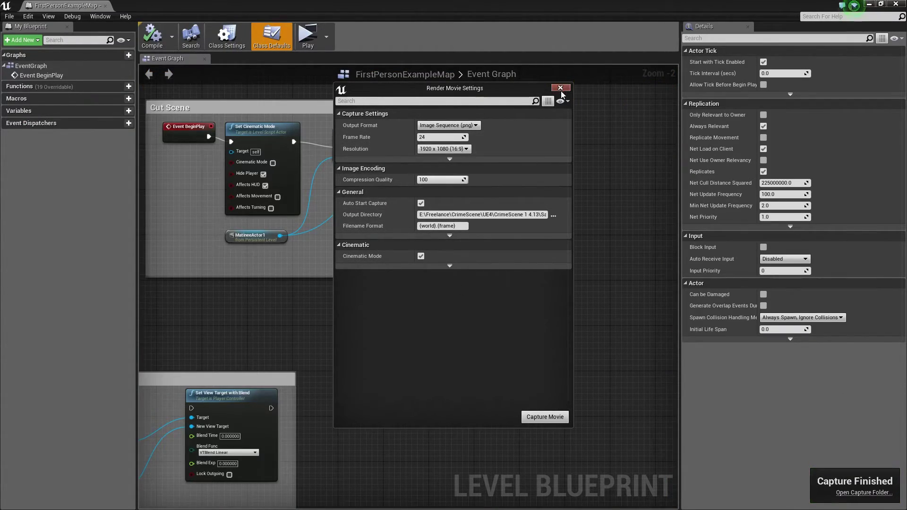
pyautogui.click(560, 88)
pyautogui.click(869, 4)
pyautogui.moveTo(434, 128); pyautogui.dragTo(434, 128, button='right')
pyautogui.moveTo(496, 322); pyautogui.dragTo(497, 322, button='right')
pyautogui.moveTo(476, 260); pyautogui.dragTo(476, 259, button='right')
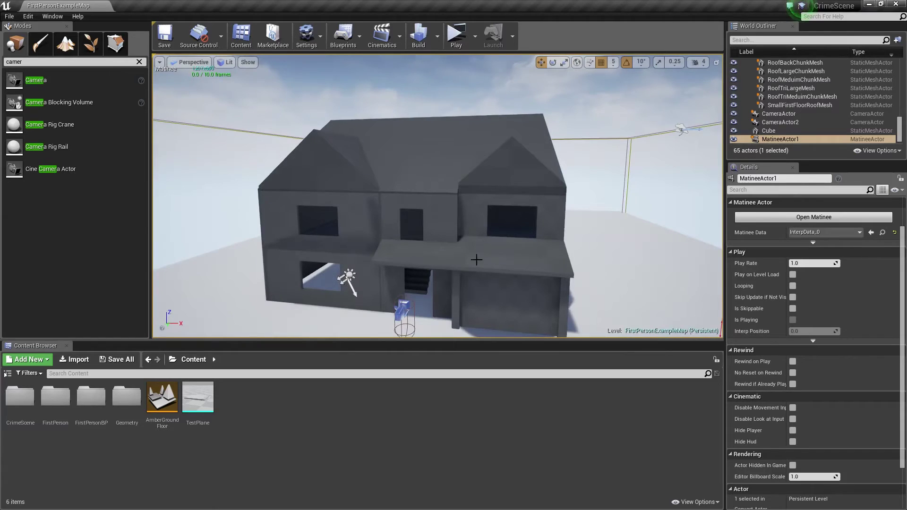
pyautogui.moveTo(456, 183); pyautogui.dragTo(457, 183, button='right')
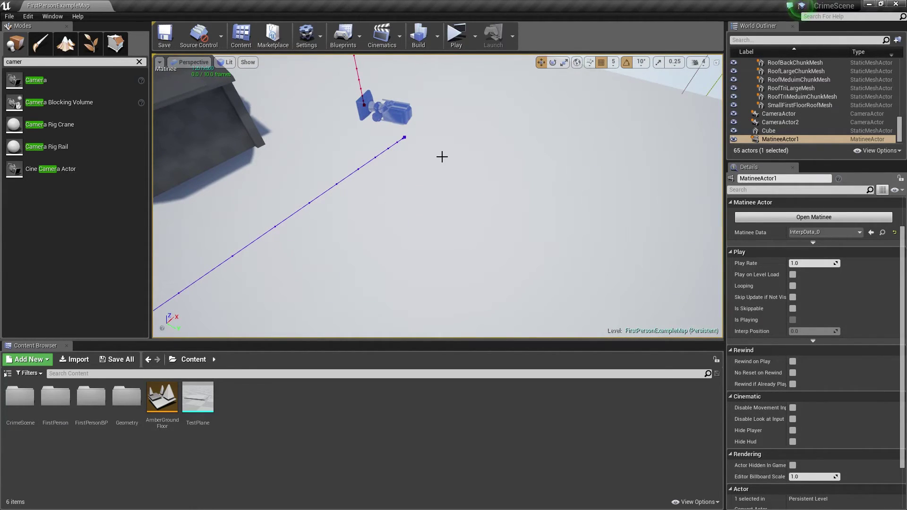
pyautogui.moveTo(267, 194); pyautogui.dragTo(268, 195, button='right')
pyautogui.moveTo(356, 195); pyautogui.dragTo(355, 194, button='right')
pyautogui.moveTo(500, 222); pyautogui.dragTo(500, 222, button='right')
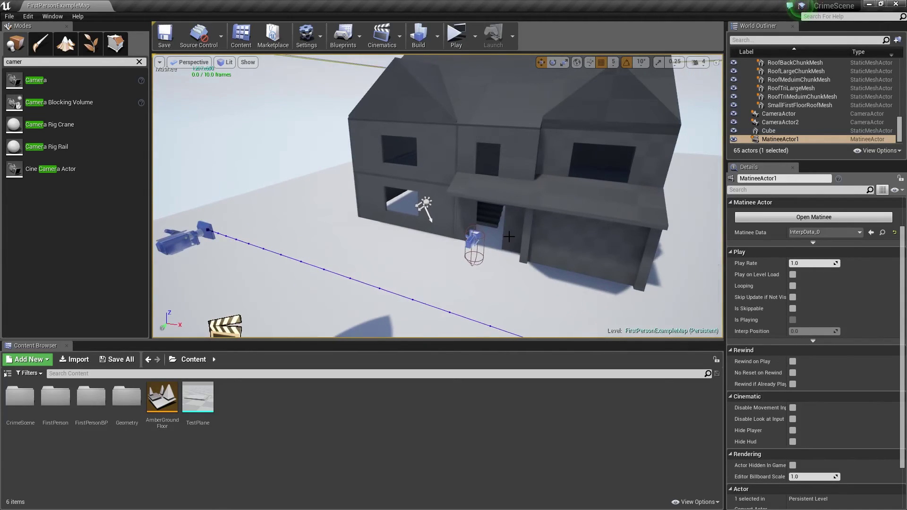